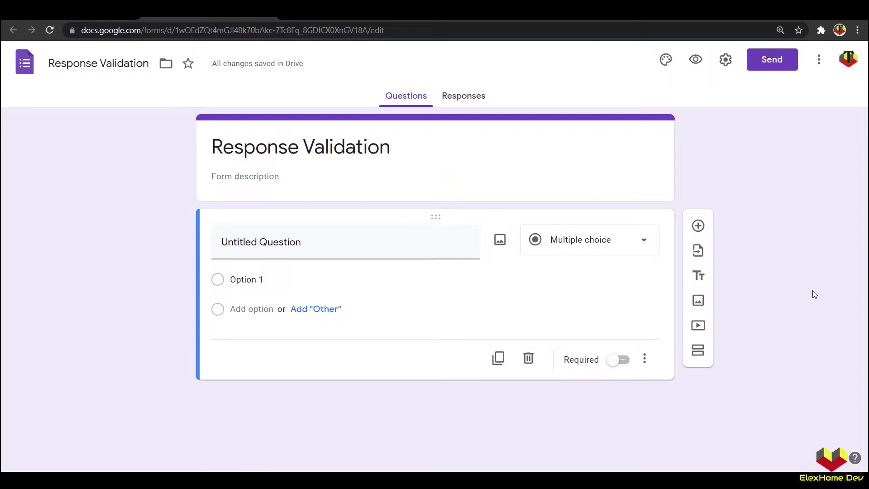
Step: Change the untitled question's type from multiple choice to Short answer
left_click(642, 242)
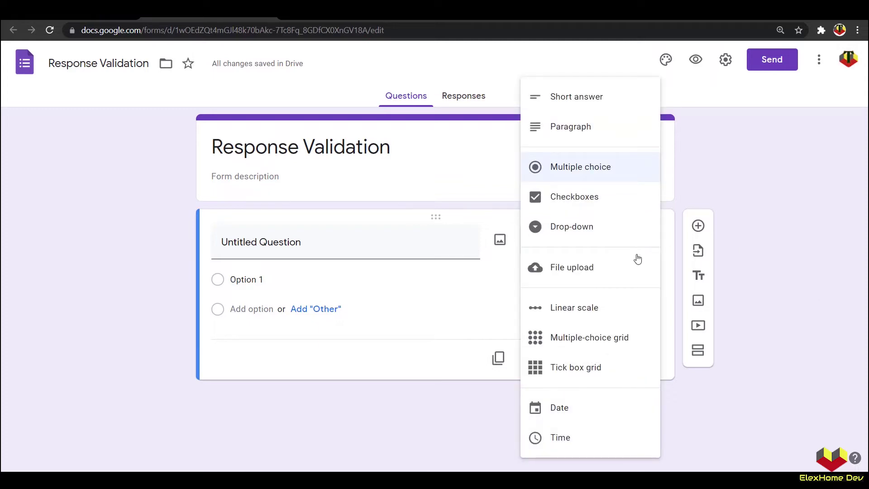
left_click(569, 109)
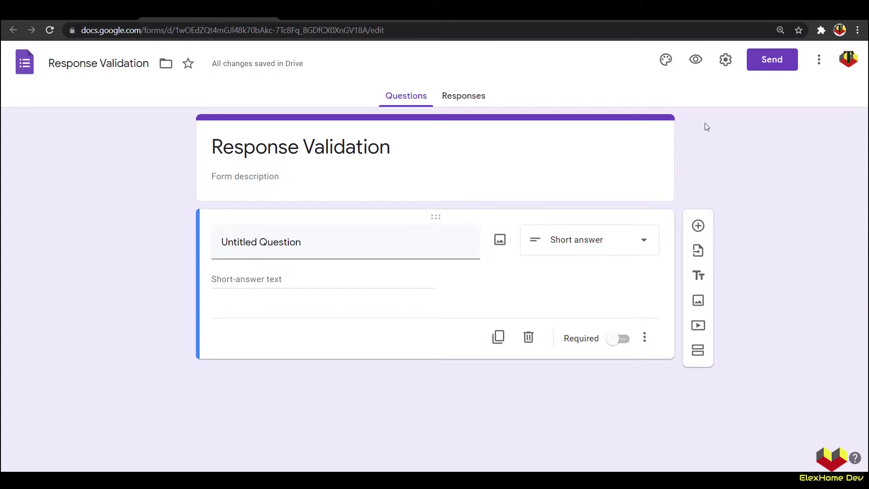
Step: Rename the question EMAIL2 and mark it required
left_click(311, 240)
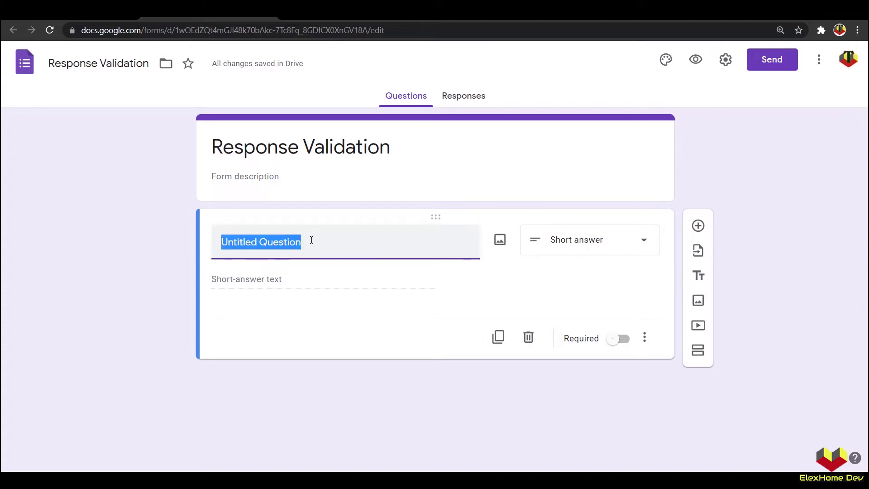
key("Caps_Lock")
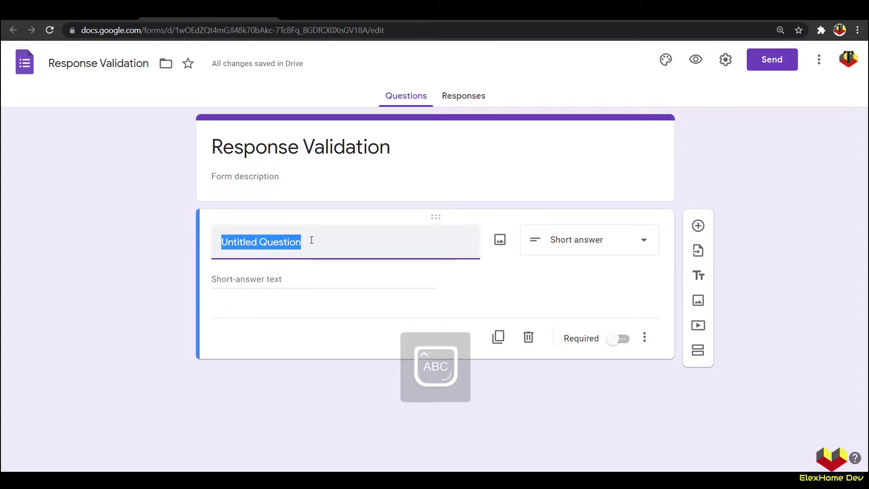
type("EMAIL")
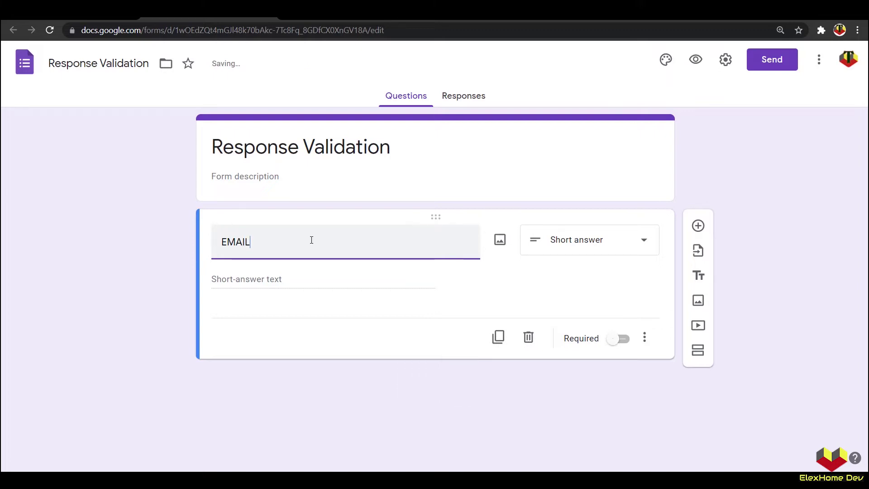
type("1")
key("BackSpace")
type("2")
left_click(623, 340)
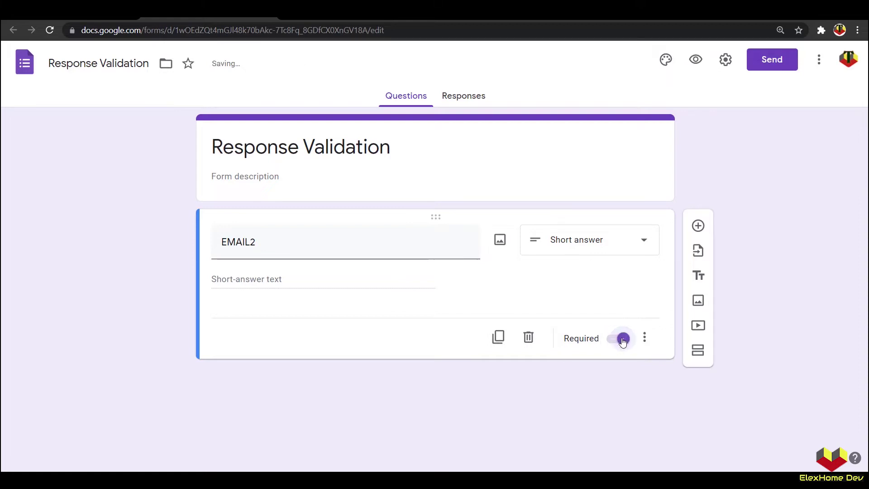
Step: Turn on Collect emails in the form settings and save
left_click(725, 60)
left_click(272, 158)
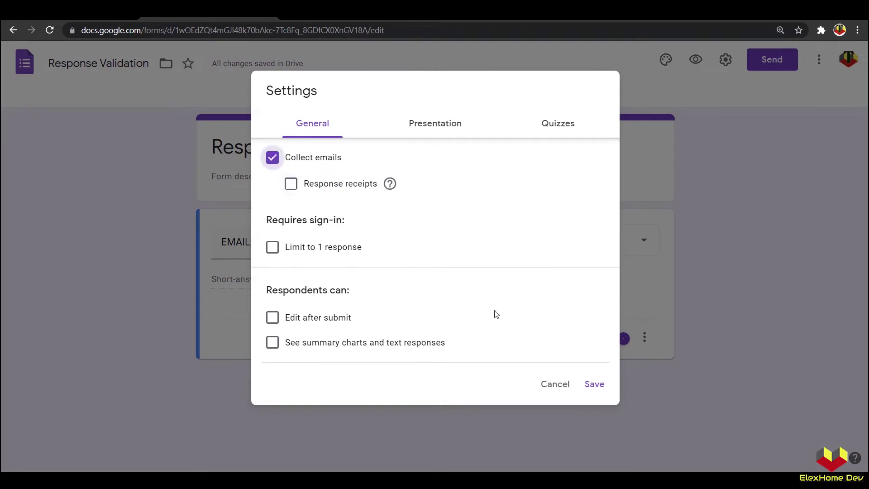
left_click(597, 384)
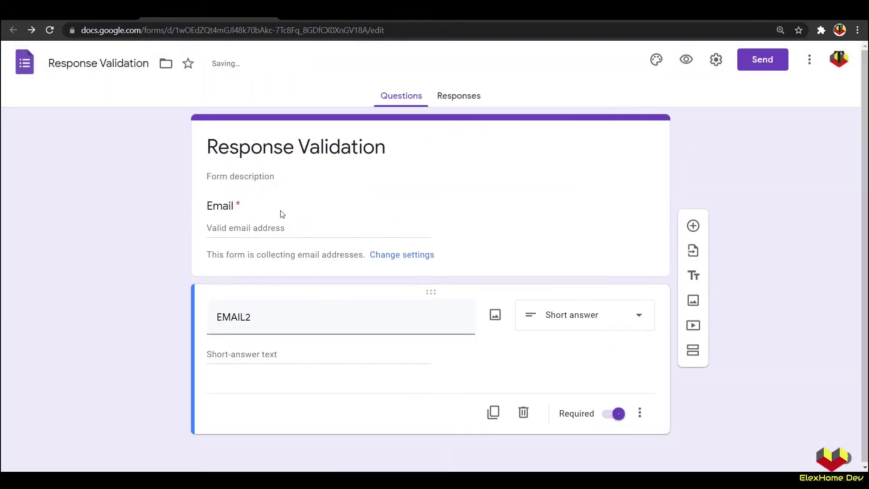
Step: In preview, enter an email address and delete its trailing 'om' to trigger the validity error
left_click(686, 59)
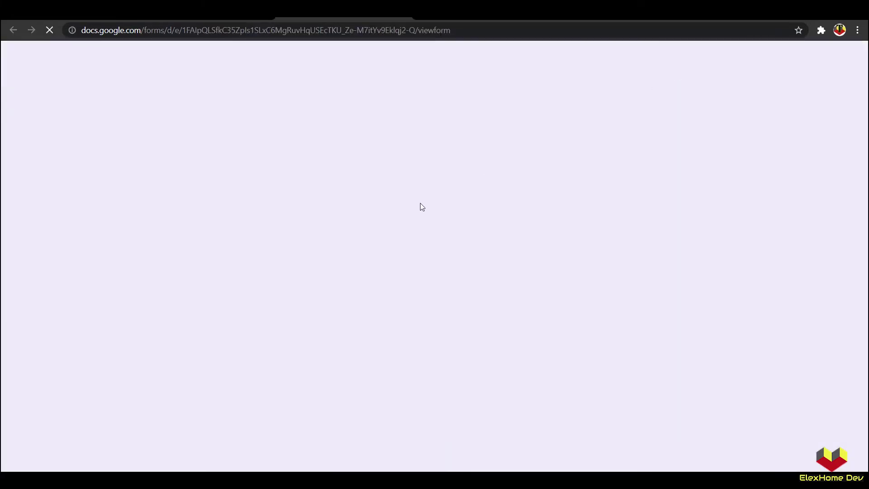
left_click(297, 187)
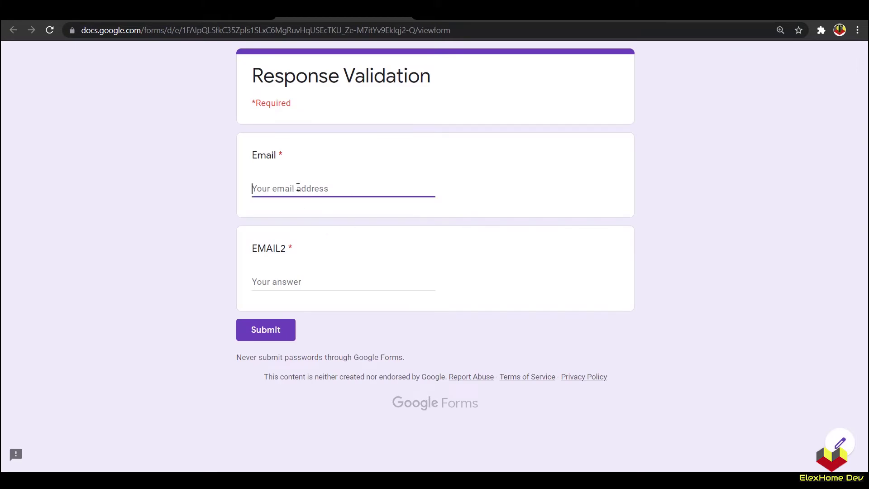
key("Caps_Lock")
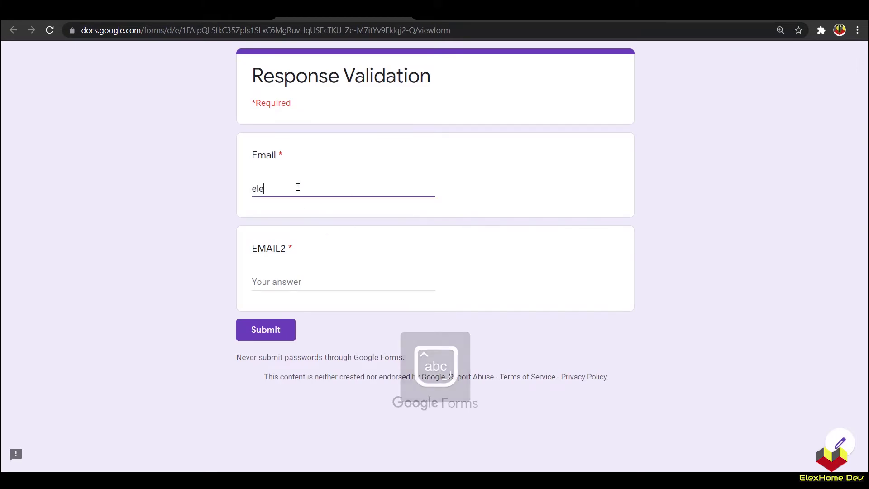
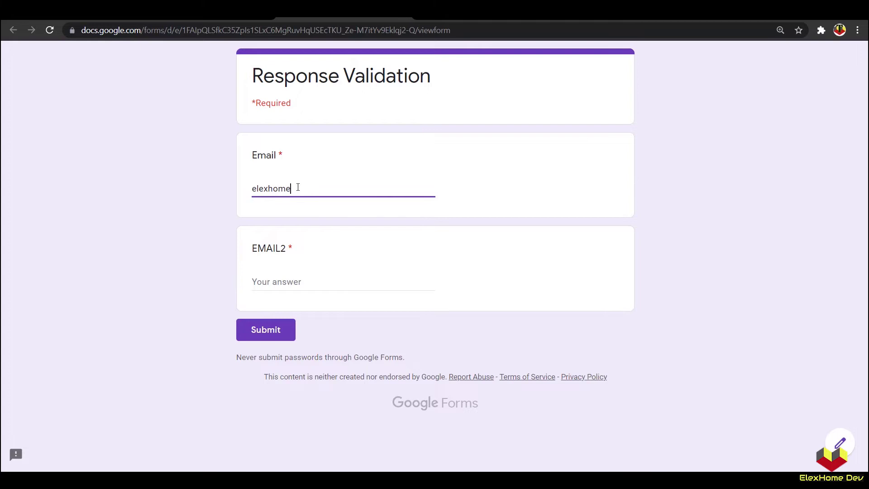
left_click_drag(344, 188, 330, 189)
key("BackSpace")
left_click_drag(277, 210, 375, 210)
left_click(380, 213)
left_click_drag(275, 209, 376, 211)
left_click(380, 211)
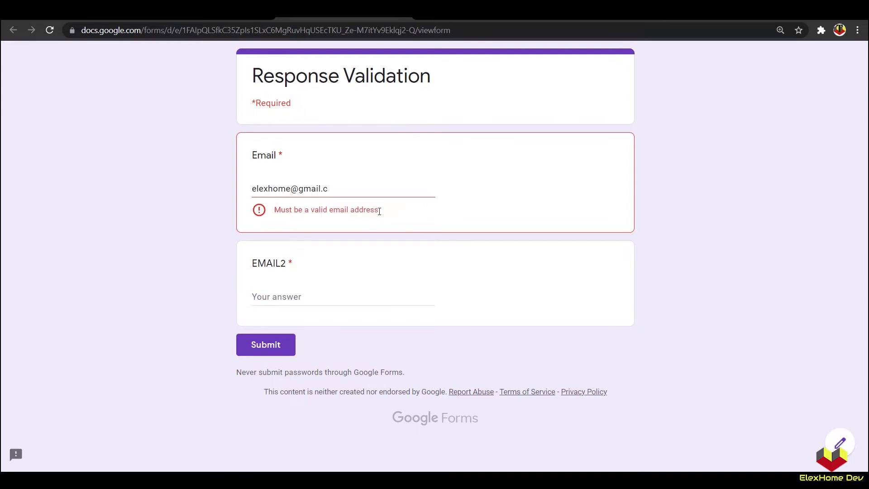
Step: Restore the address, test removing its @ sign, undo it, and return to the editor
left_click(347, 189)
type("om")
left_click(323, 189)
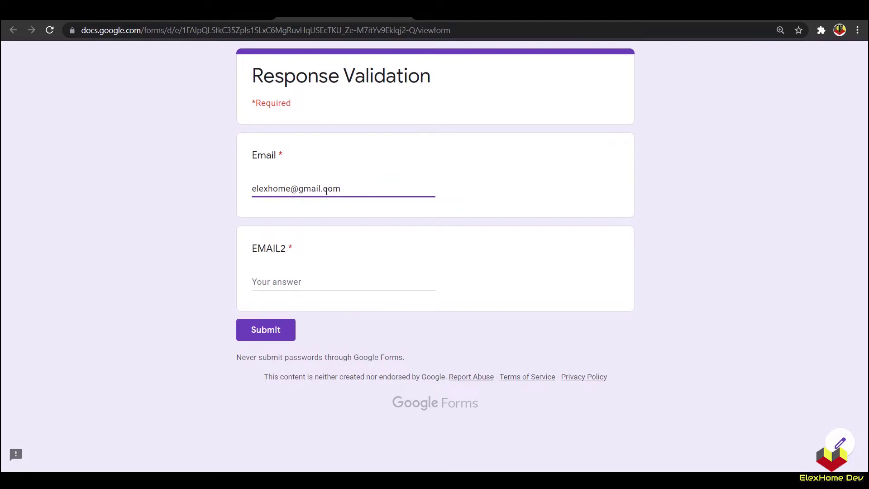
key("BackSpace")
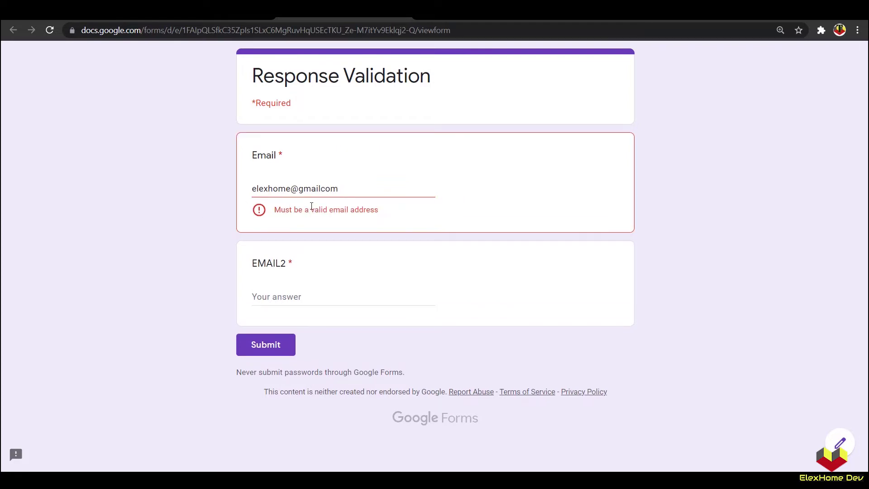
type(".")
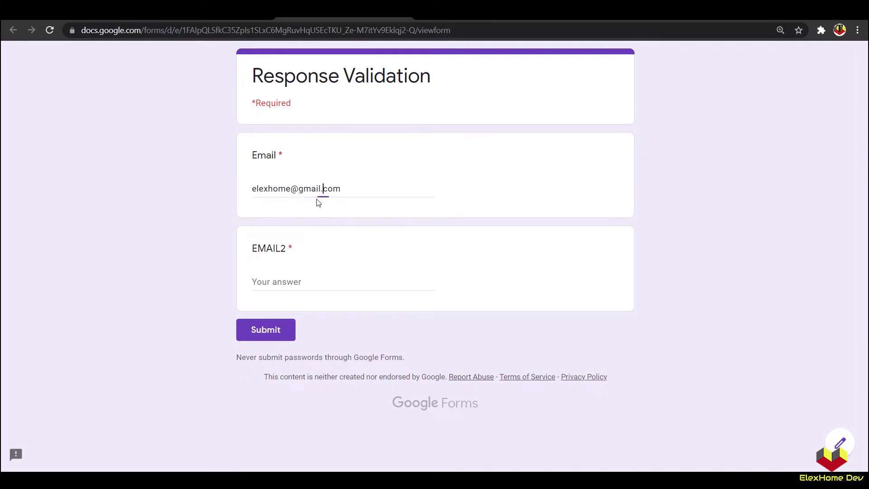
left_click_drag(290, 189, 298, 190)
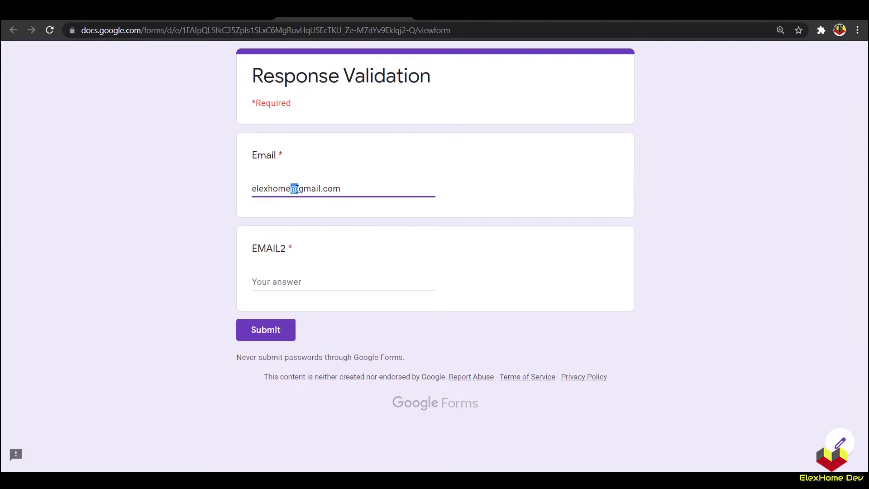
key("BackSpace")
left_click(197, 213)
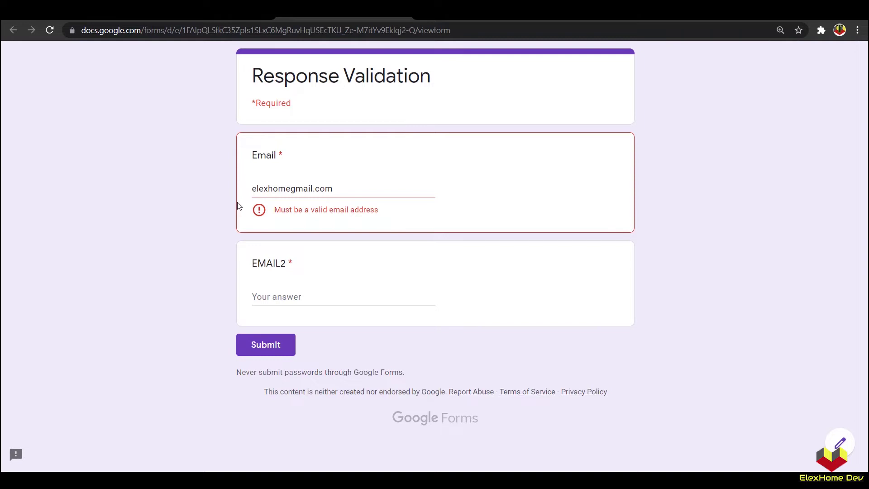
key("ctrl+z")
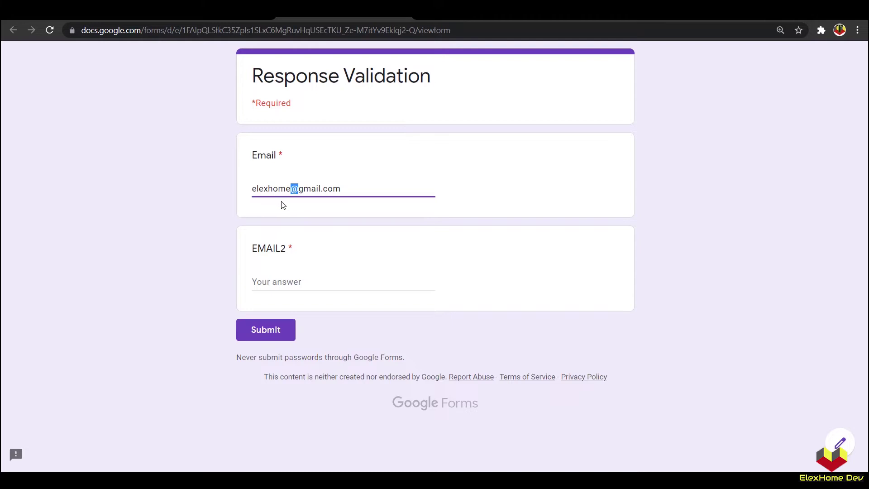
left_click(265, 174)
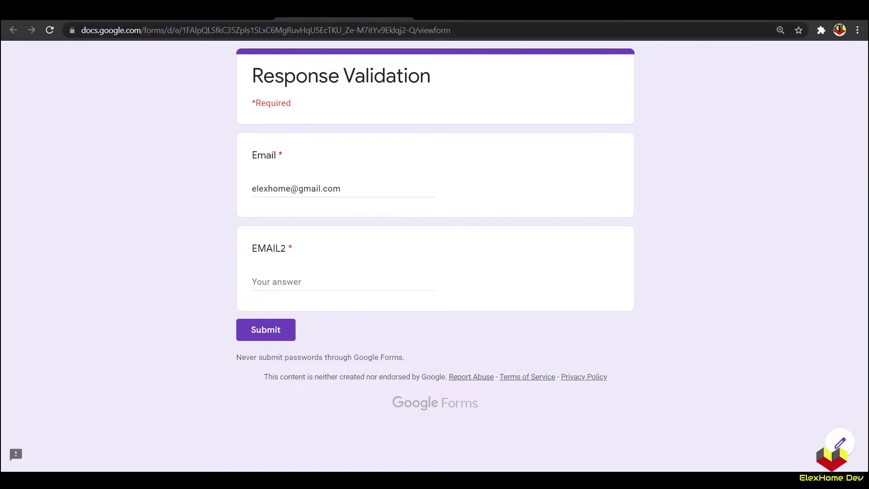
key("alt+Left")
Step: Leave the preview, add EMAIL2 description 'Masukkan Email yang masih AKTIF', and disable Collect emails
left_click(486, 97)
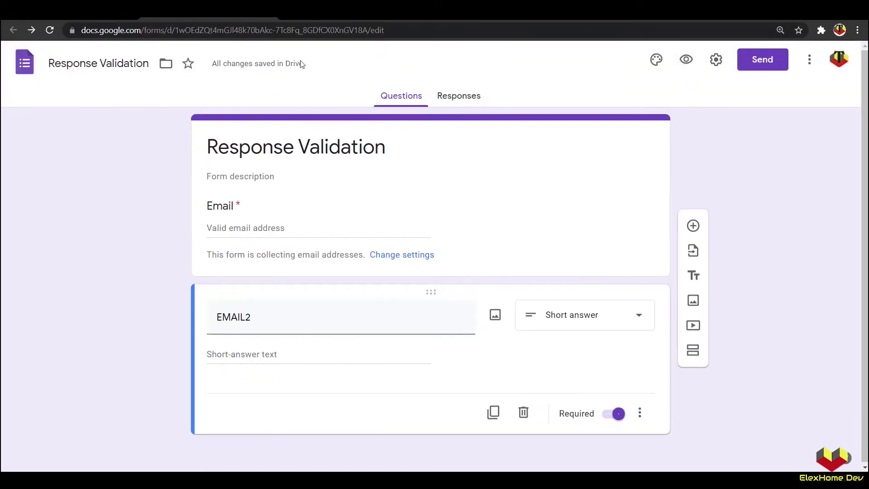
left_click(640, 413)
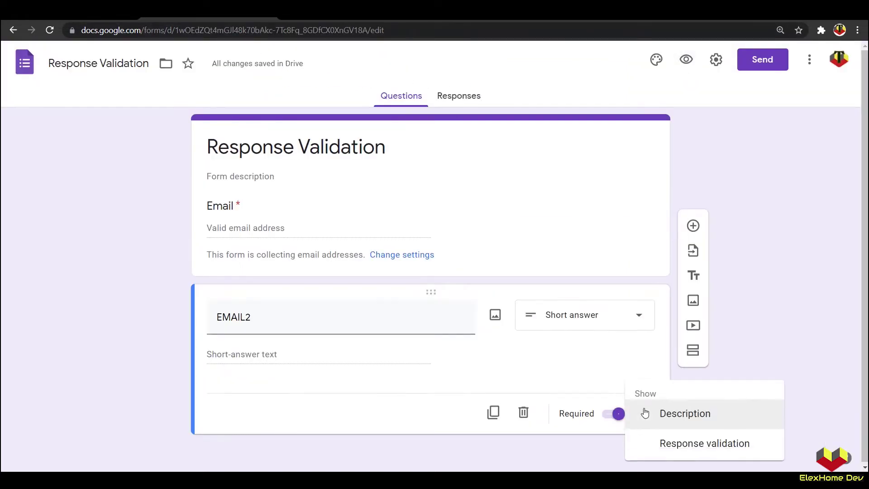
left_click(675, 416)
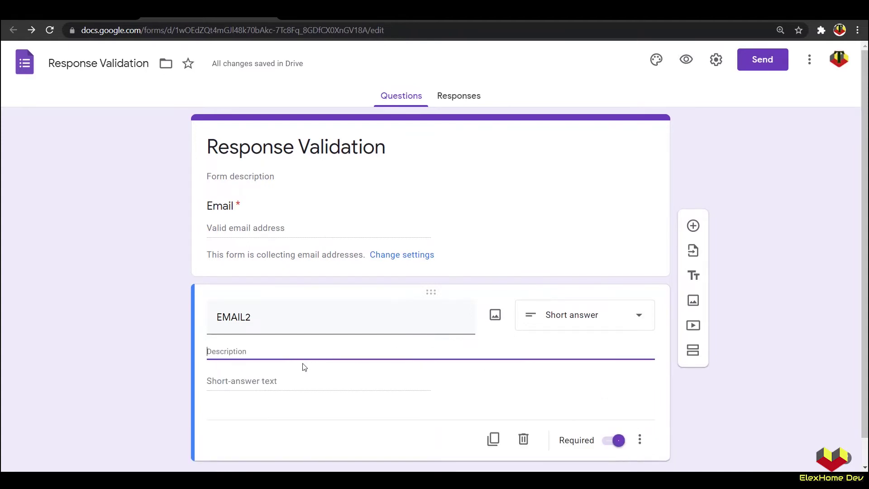
type("Description")
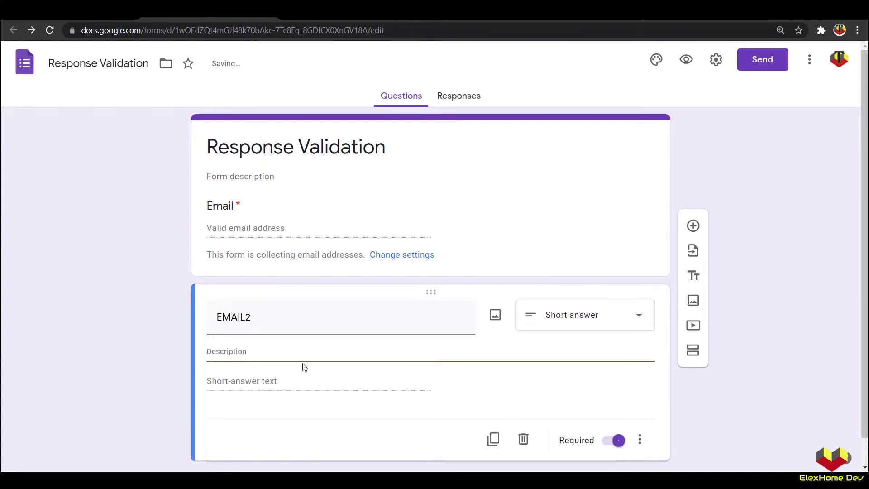
type("Masukkan Email")
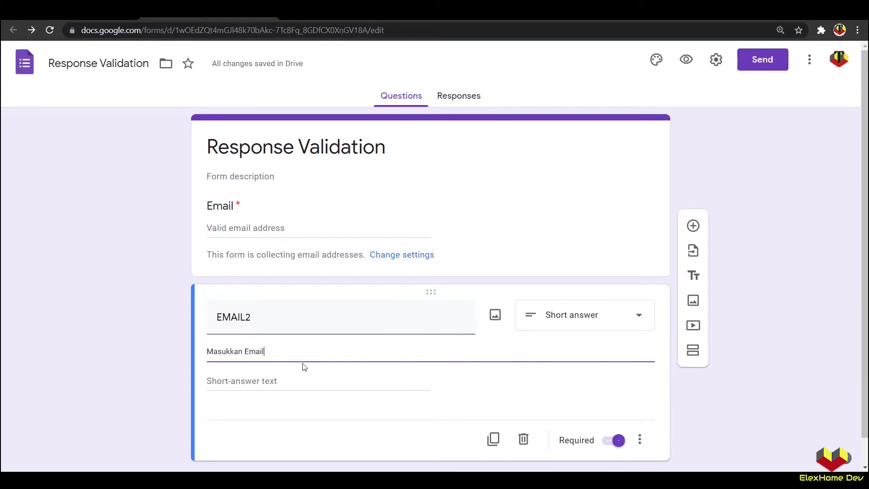
type(" yang masih AK")
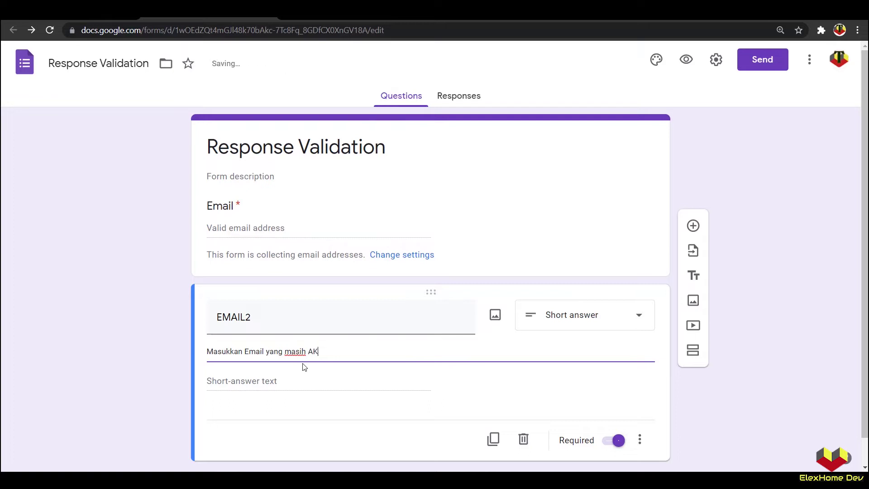
type("TIF")
left_click(163, 346)
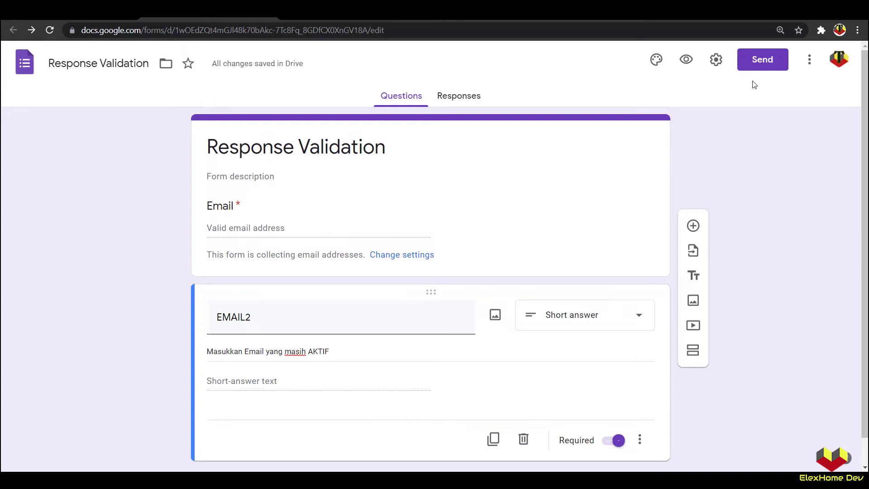
left_click(717, 60)
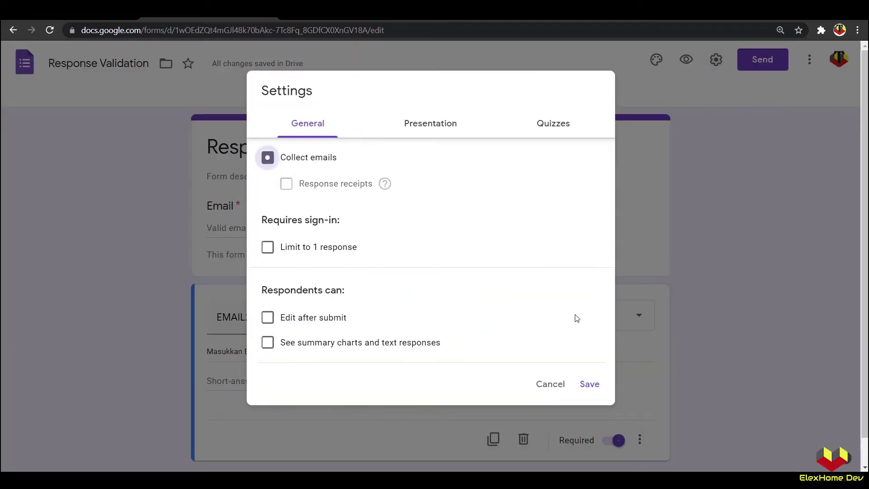
left_click(590, 384)
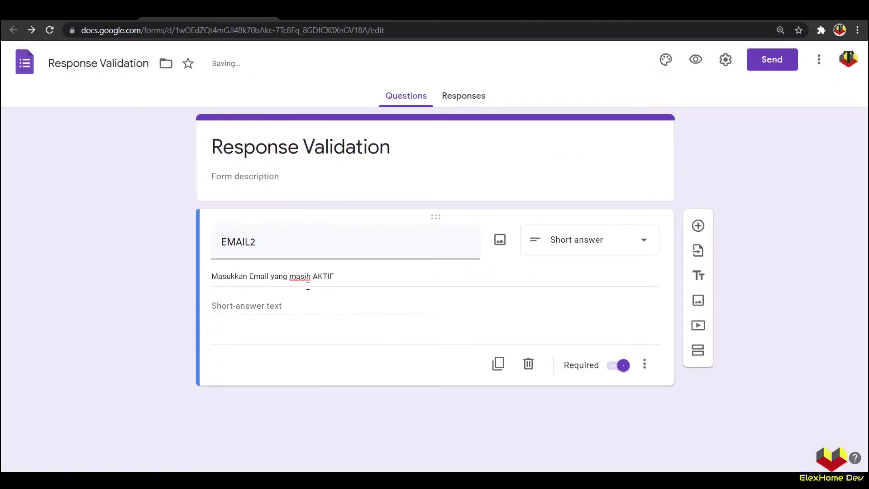
left_click(696, 61)
left_click(306, 199)
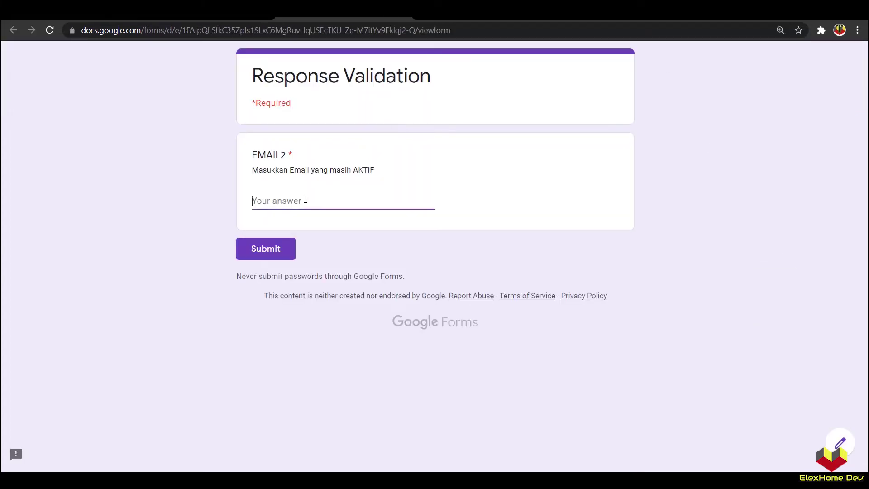
left_click(221, 202)
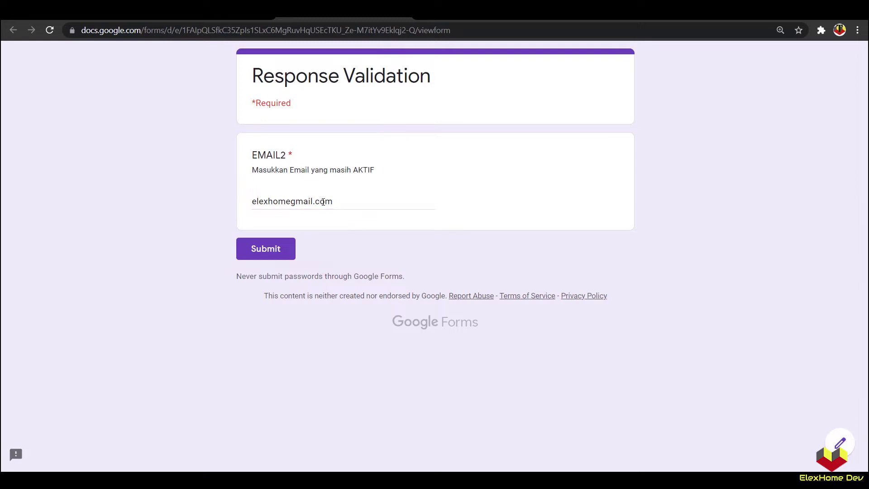
left_click(340, 202)
left_click(174, 208)
key("alt+Left")
left_click(483, 95)
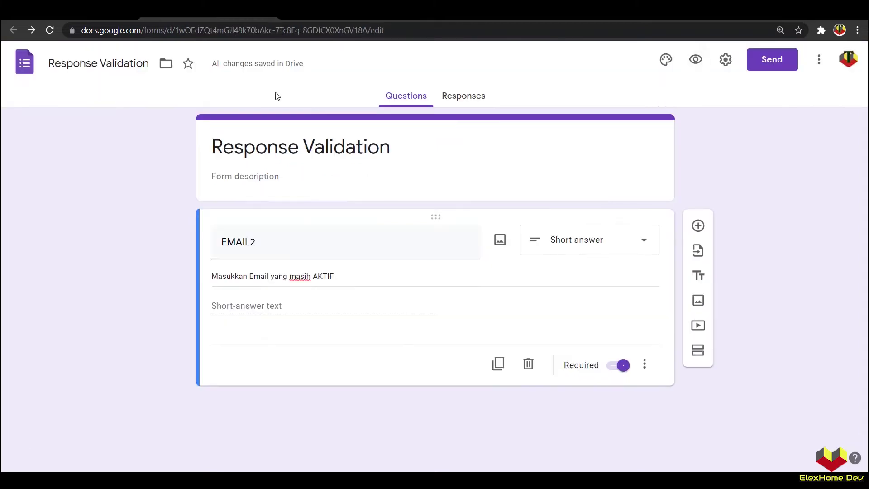
Step: Add Text > Email response validation to EMAIL2 with the error message 'Format Email SAlah'
left_click(644, 364)
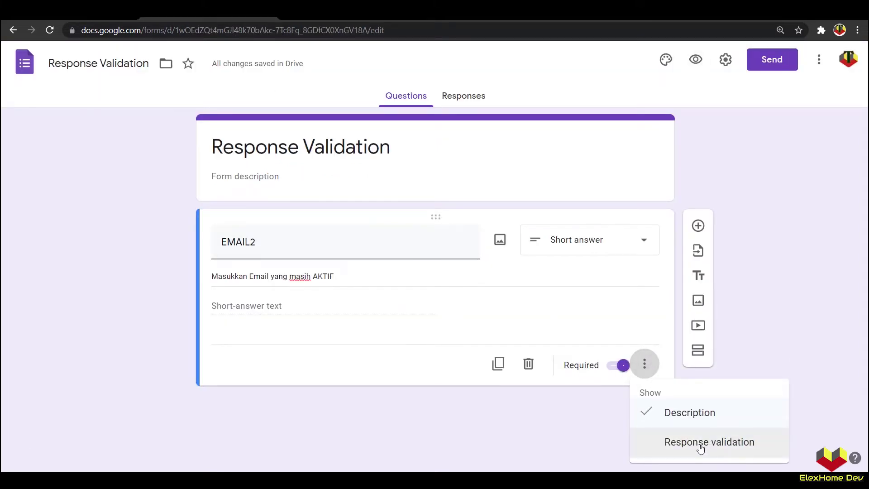
left_click(699, 446)
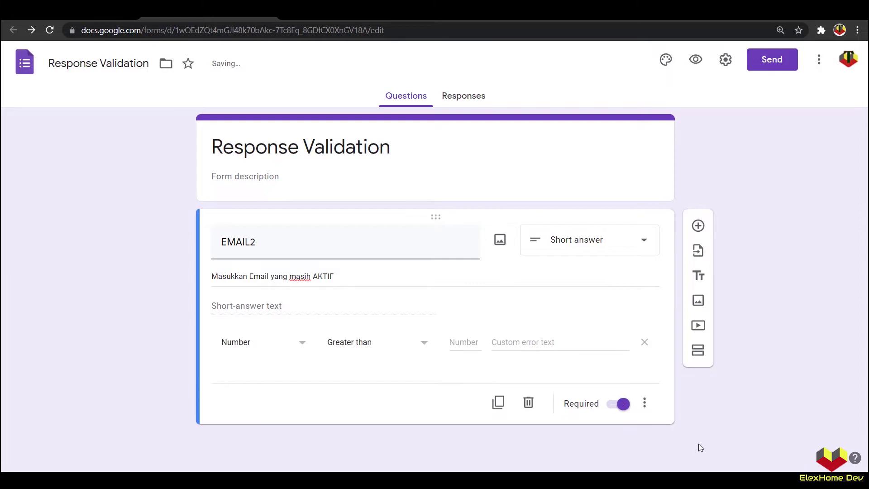
left_click(299, 347)
left_click(235, 368)
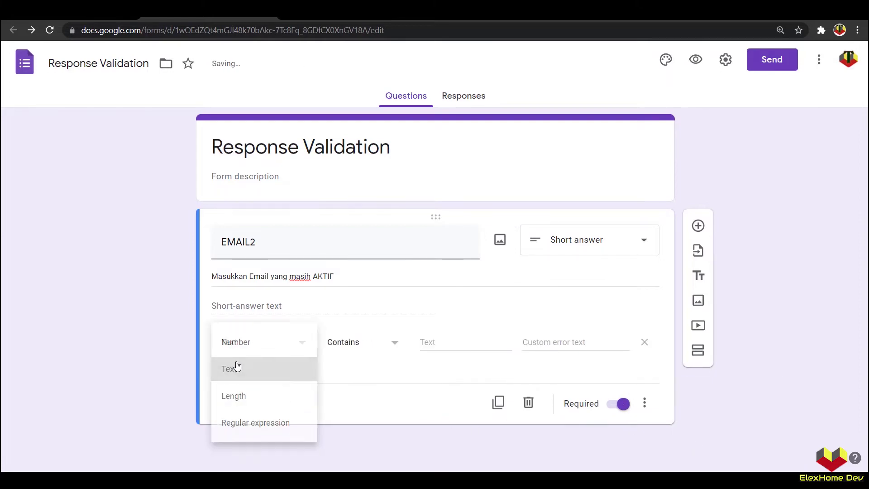
left_click(352, 343)
left_click(361, 397)
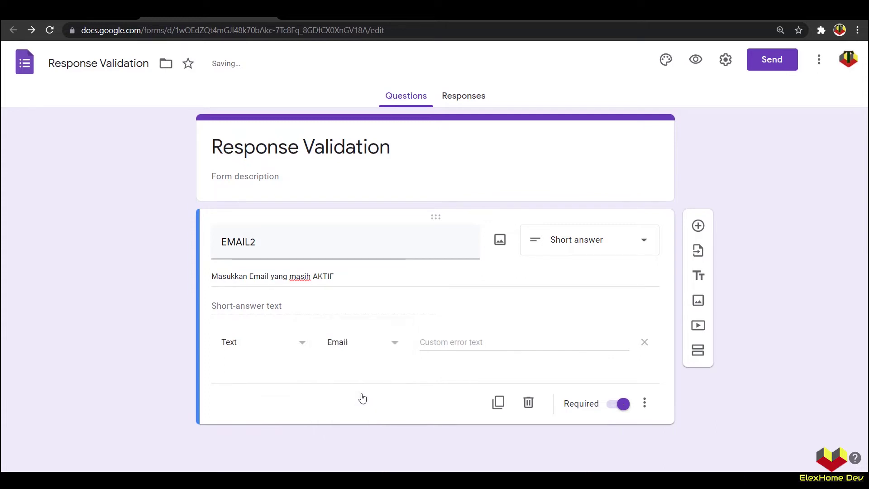
left_click(345, 340)
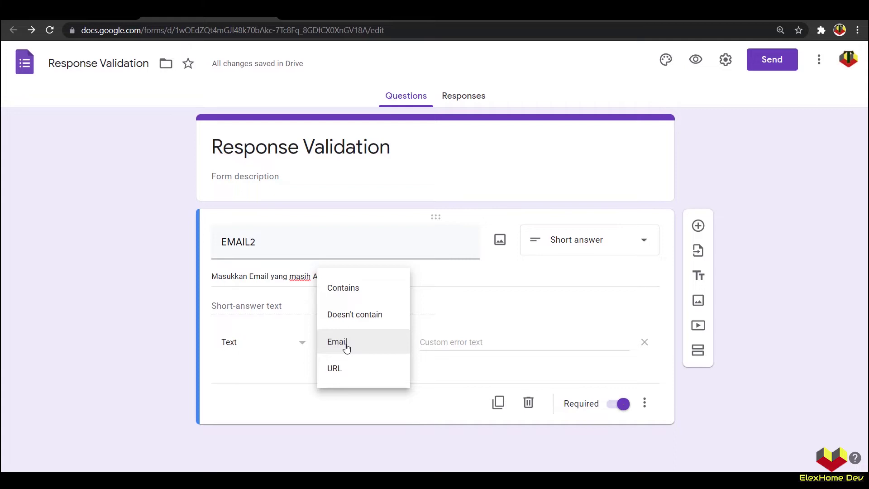
left_click(346, 347)
left_click(434, 344)
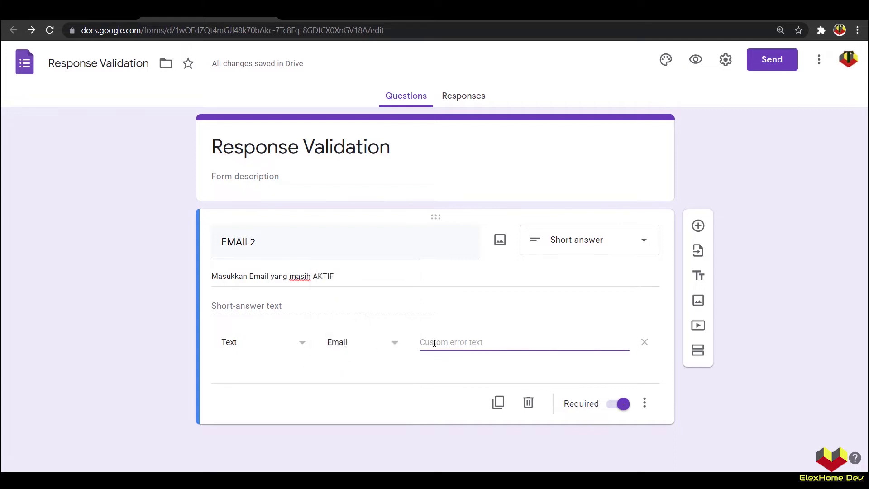
type("Format Email ")
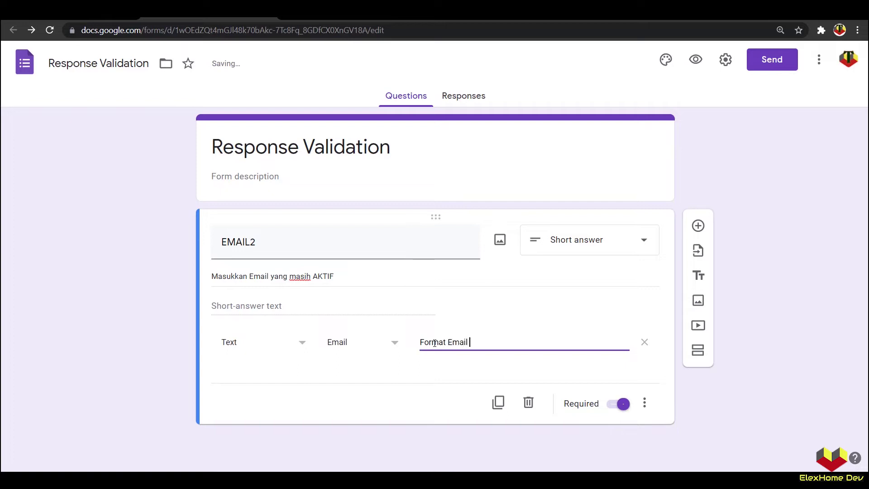
type("SAlah")
left_click_drag(346, 277, 211, 276)
left_click(695, 61)
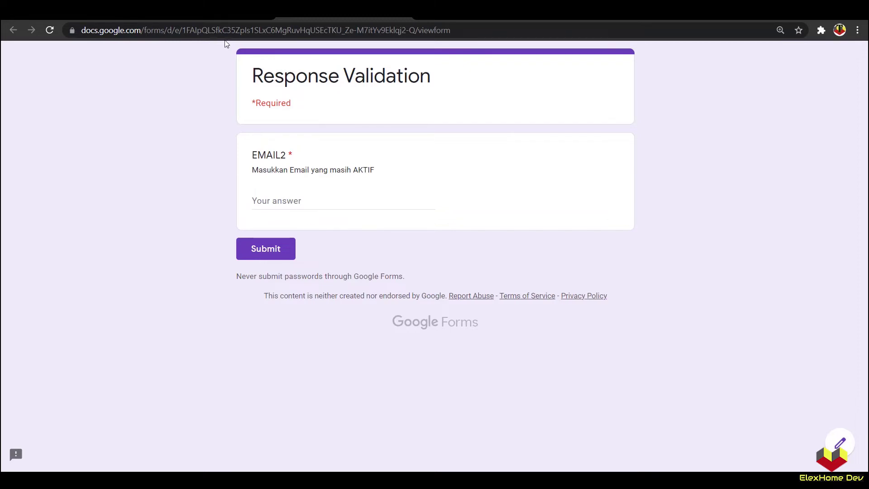
key("ctrl+w")
left_click(725, 58)
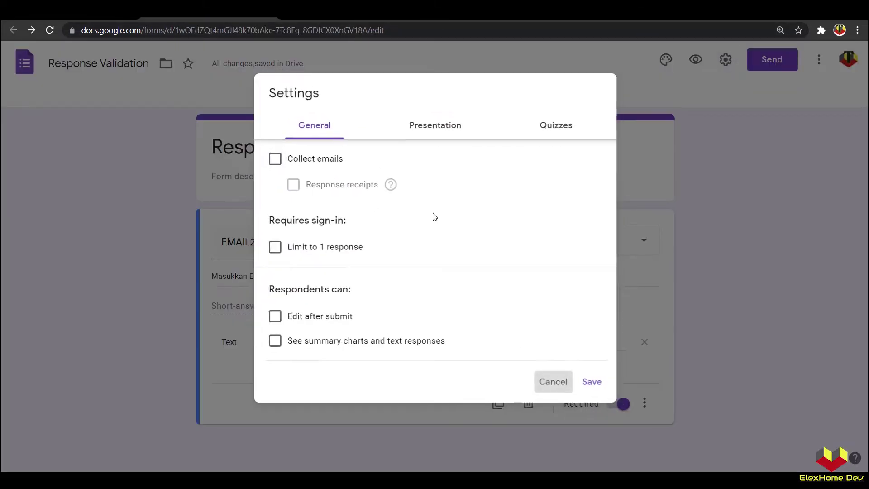
left_click(554, 383)
left_click(365, 17)
left_click(311, 199)
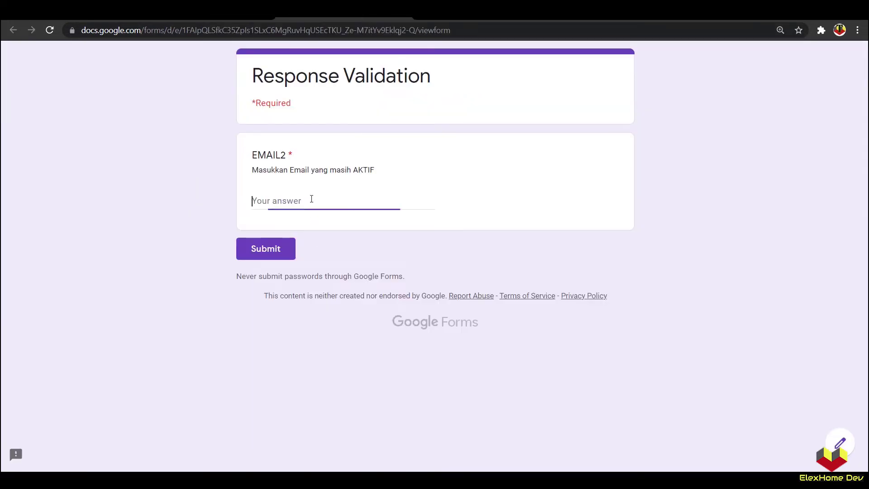
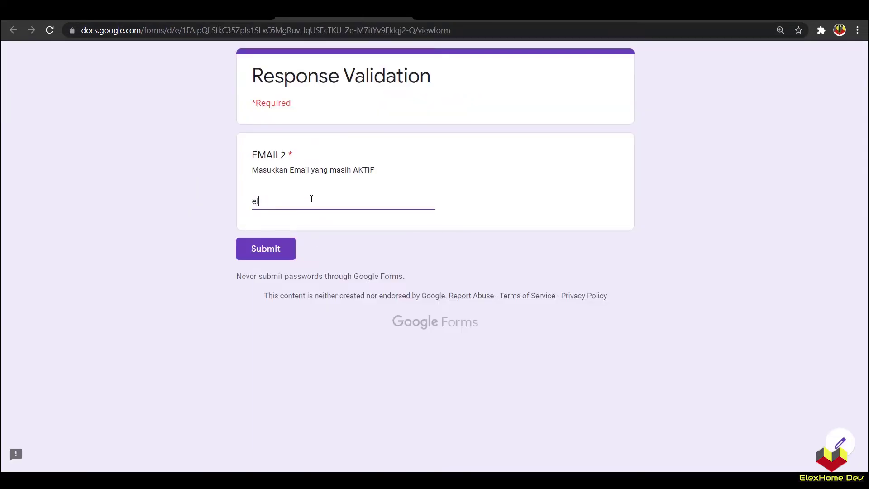
left_click_drag(328, 202, 344, 202)
key("BackSpace")
left_click(194, 229)
left_click(367, 199)
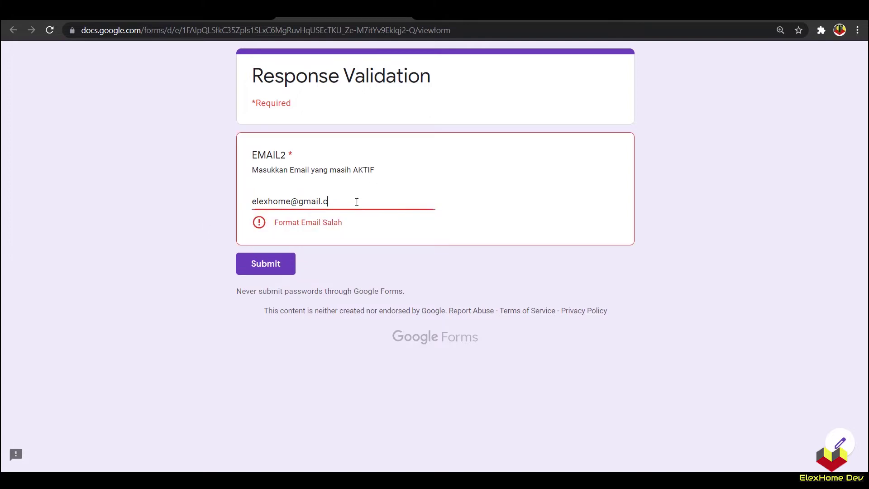
type("om")
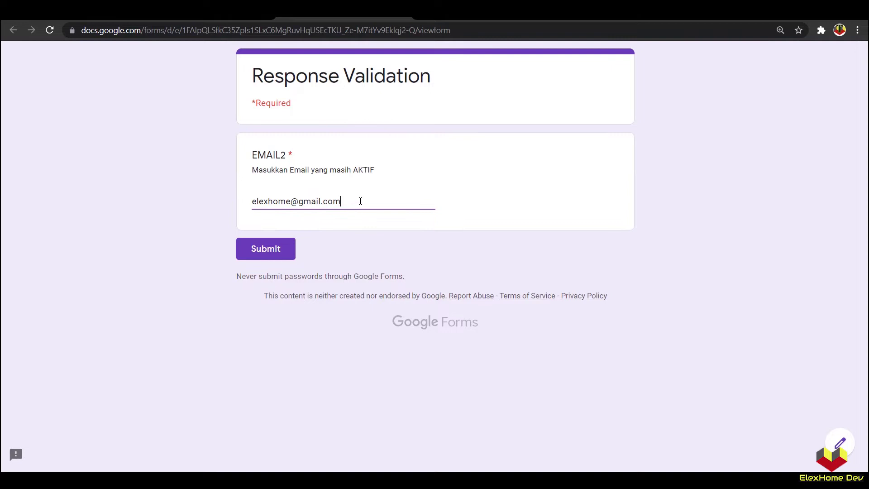
left_click_drag(321, 202, 323, 201)
key("BackSpace")
left_click(211, 225)
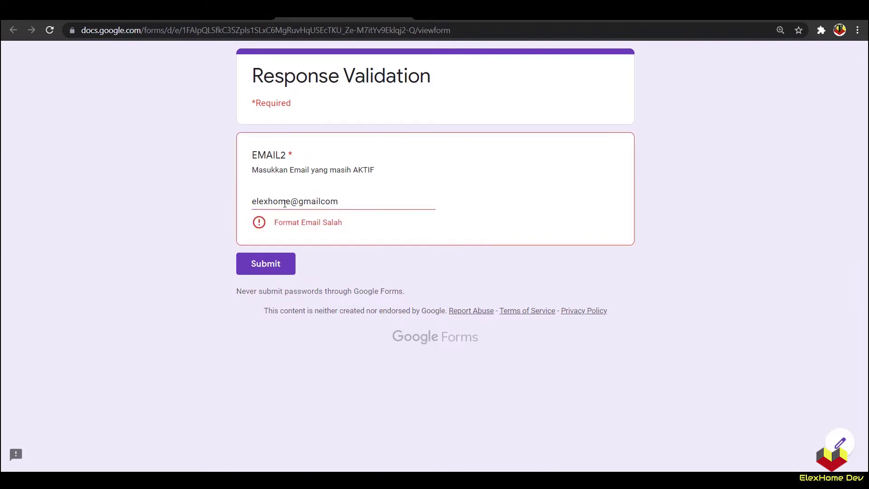
left_click(320, 201)
type(".")
left_click_drag(290, 202, 298, 202)
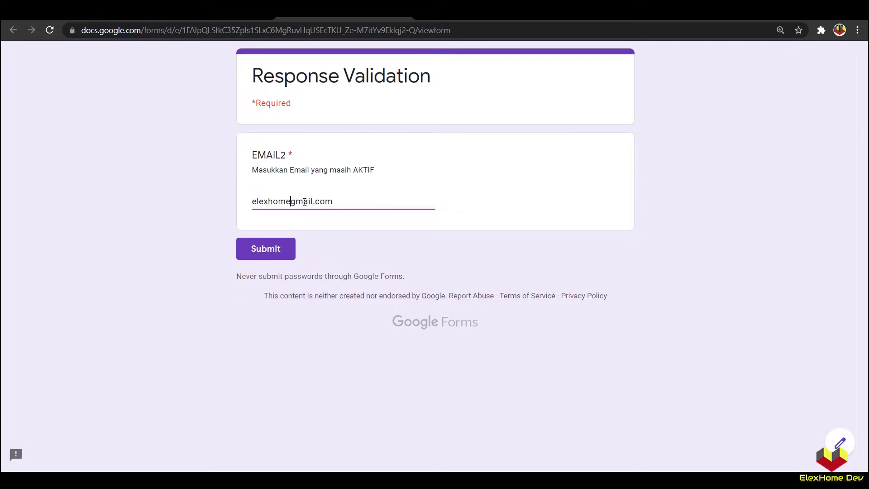
key("BackSpace")
left_click(224, 213)
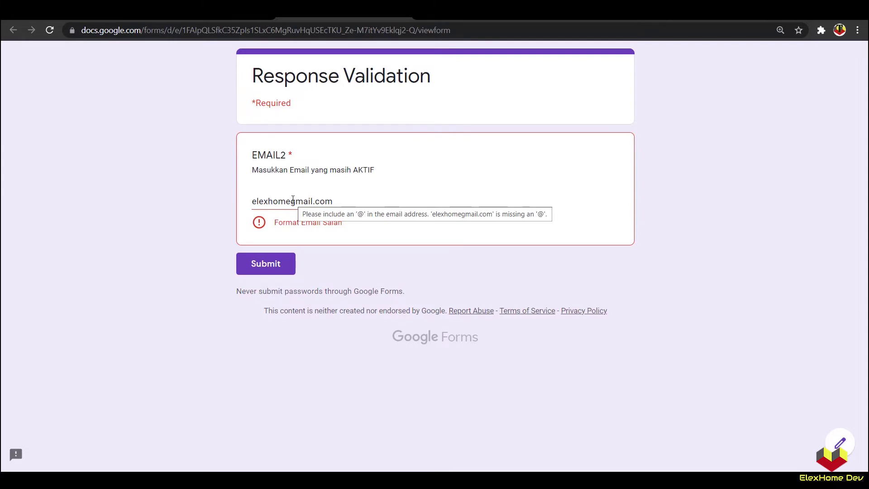
left_click(291, 201)
type("@")
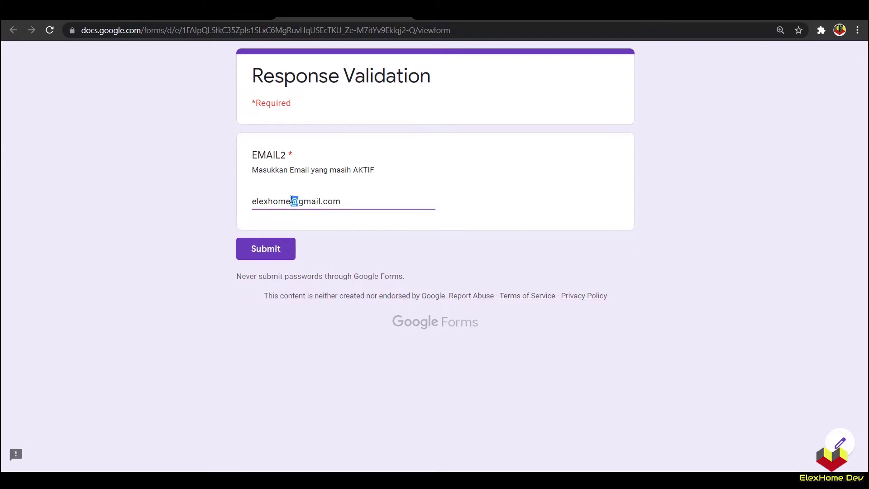
left_click(220, 216)
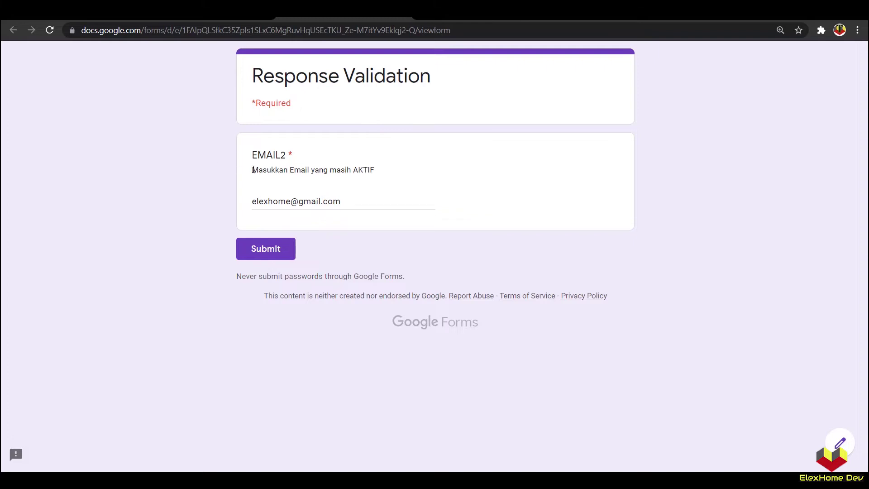
left_click_drag(252, 169, 381, 147)
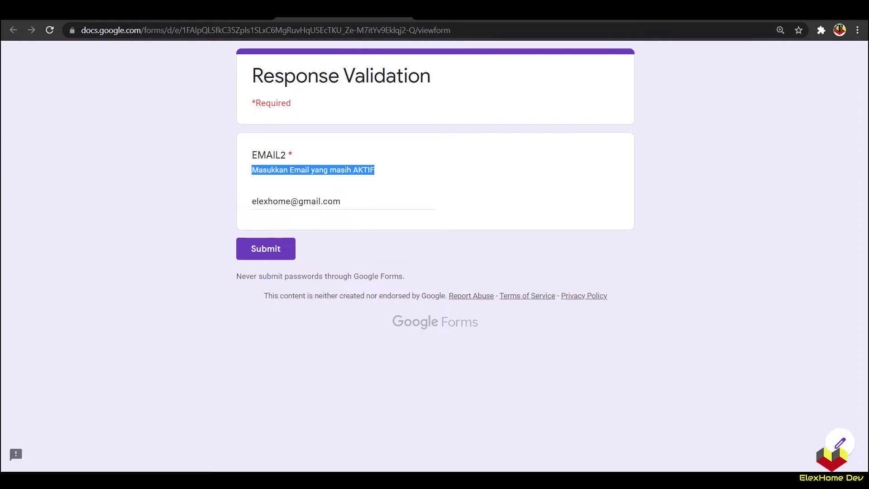
left_click(403, 10)
left_click(483, 97)
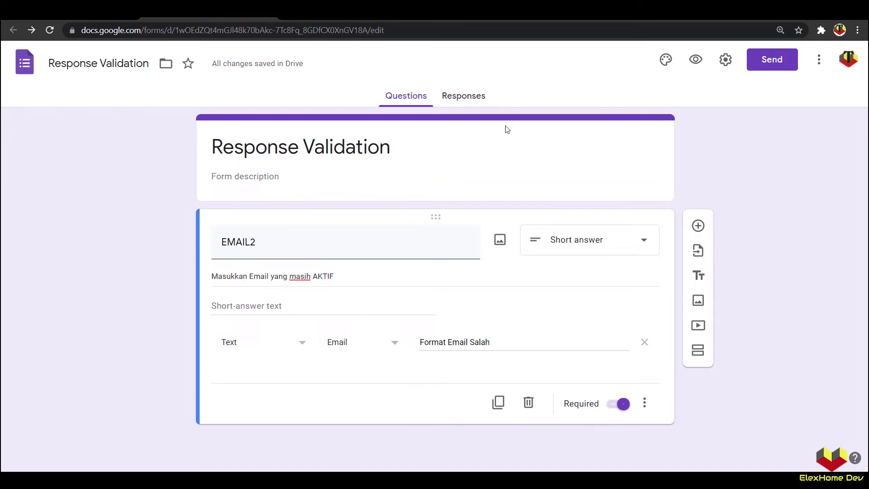
Step: Duplicate EMAIL2, title the copy NUMBER, and delete its email validation rule
double_click(267, 242)
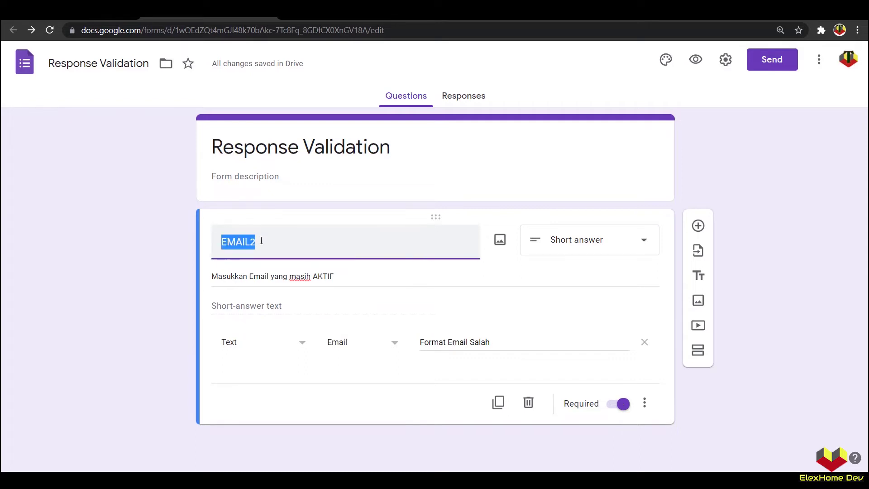
left_click(117, 226)
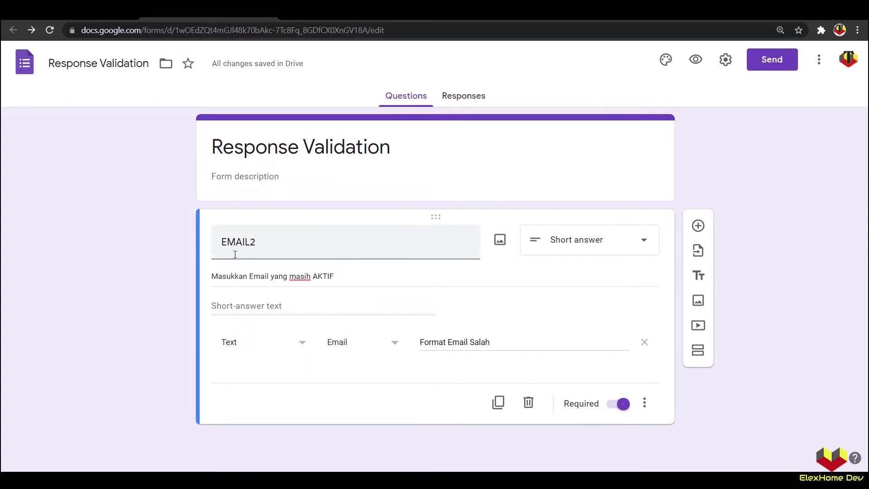
left_click(499, 403)
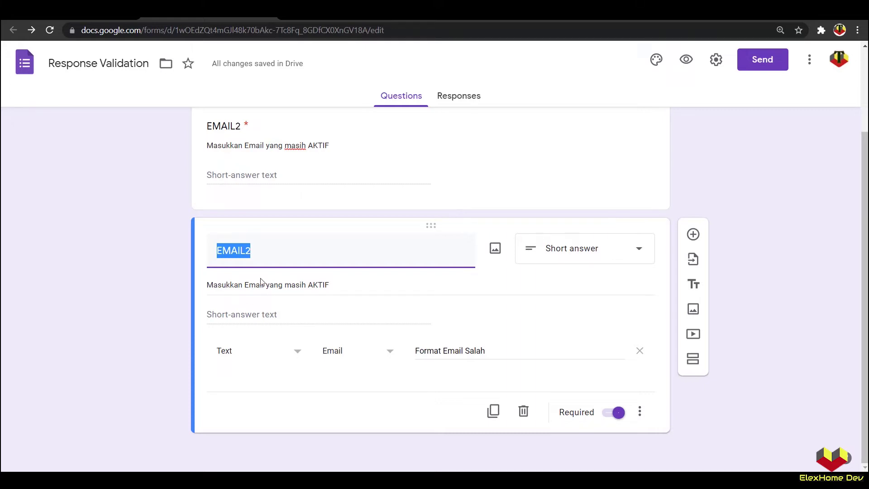
type("NUMBER")
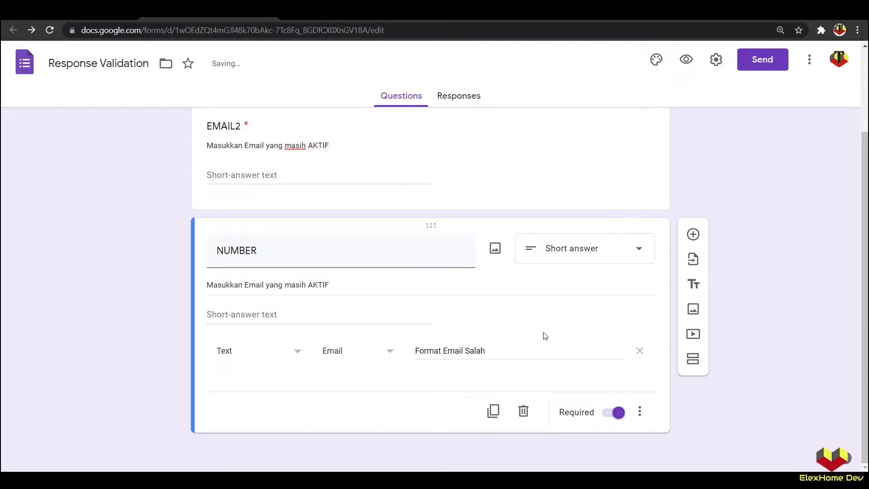
left_click(639, 351)
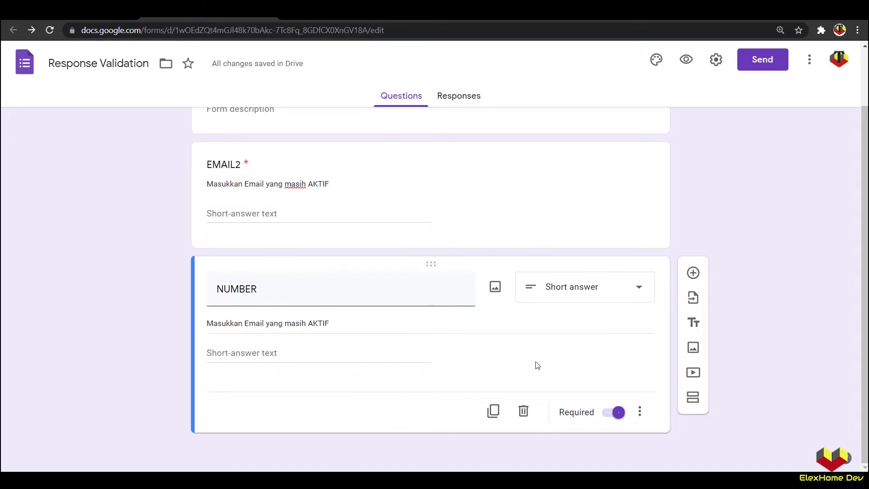
Step: Replace the copied description with 'Masukkan angka sesuai yang diberikan. Contoh : XXXXX'
triple_click(349, 323)
type("M")
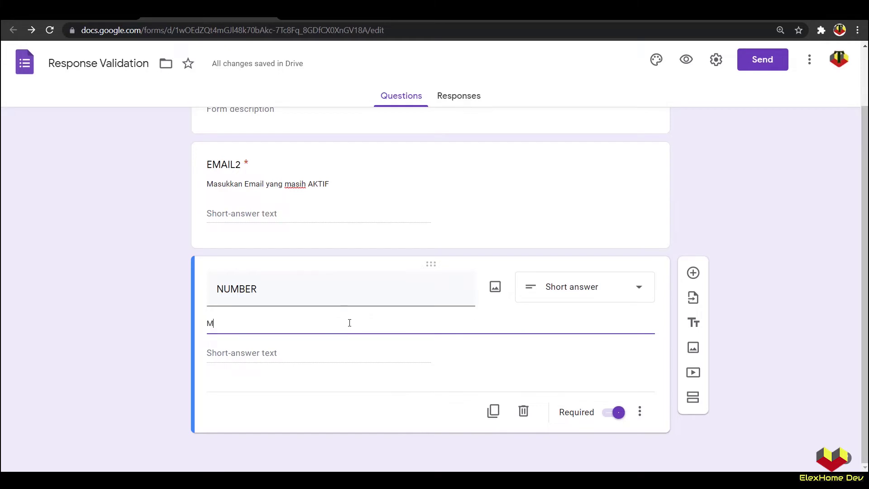
type("asukka")
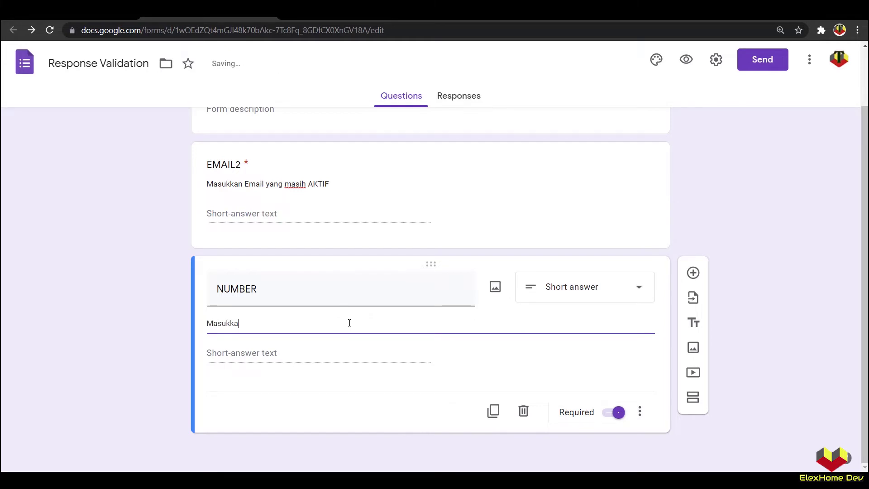
type("n angka sesuai yang diberika")
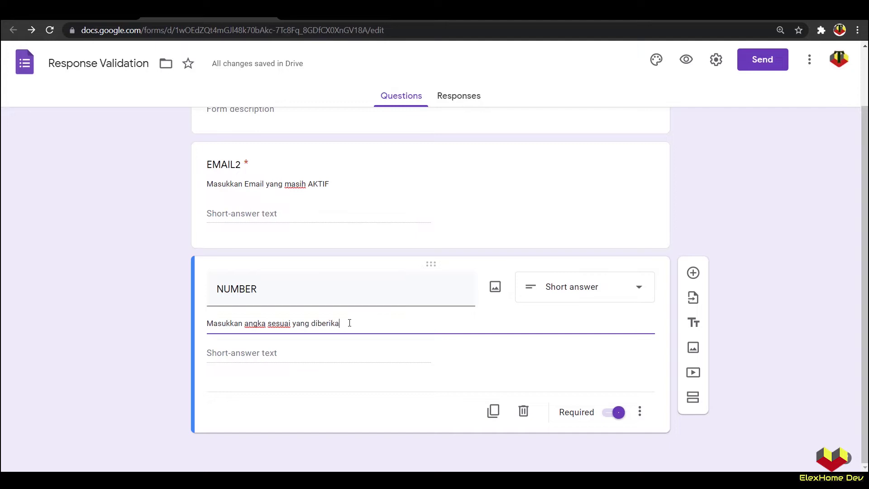
type("n. Contoh : x")
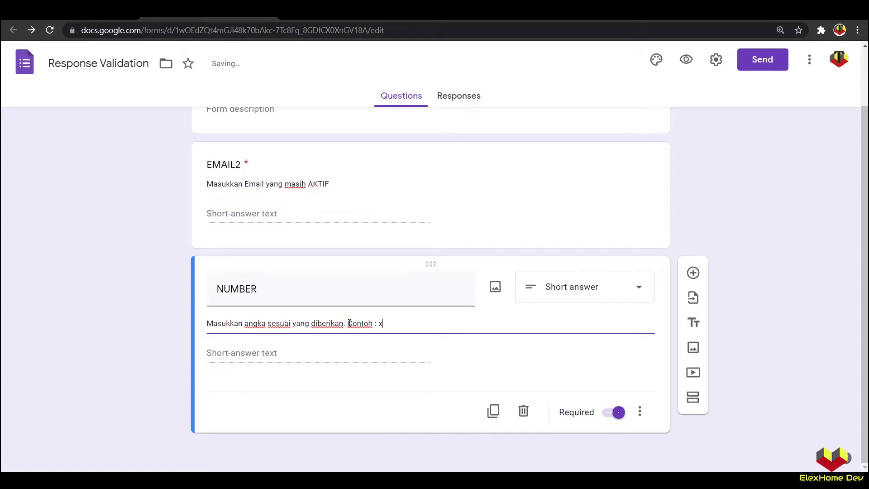
key("Caps_Lock")
type("XXXX")
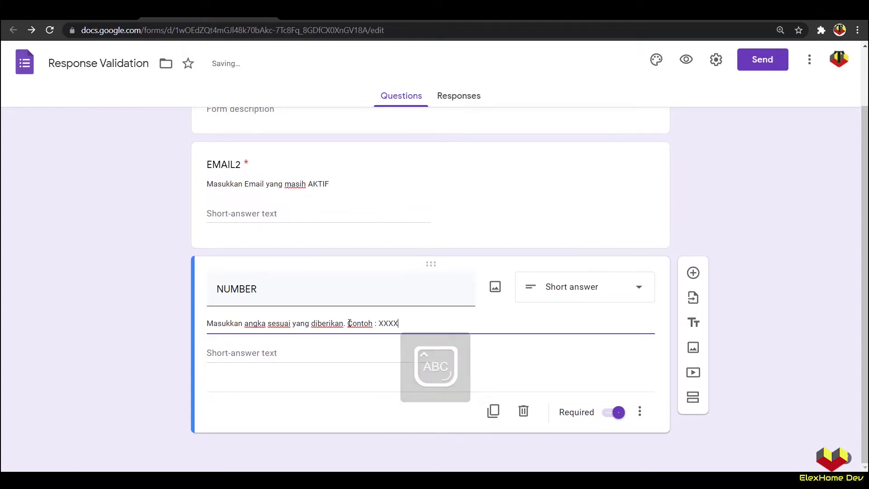
type("X")
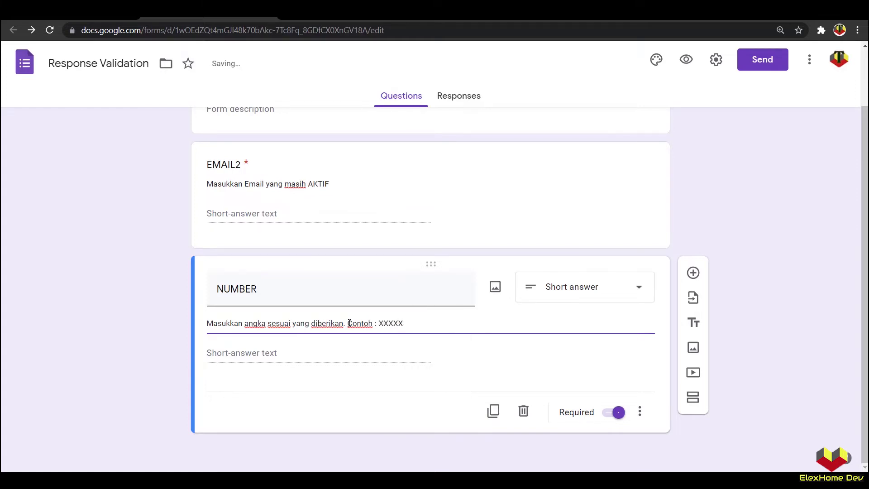
left_click(121, 313)
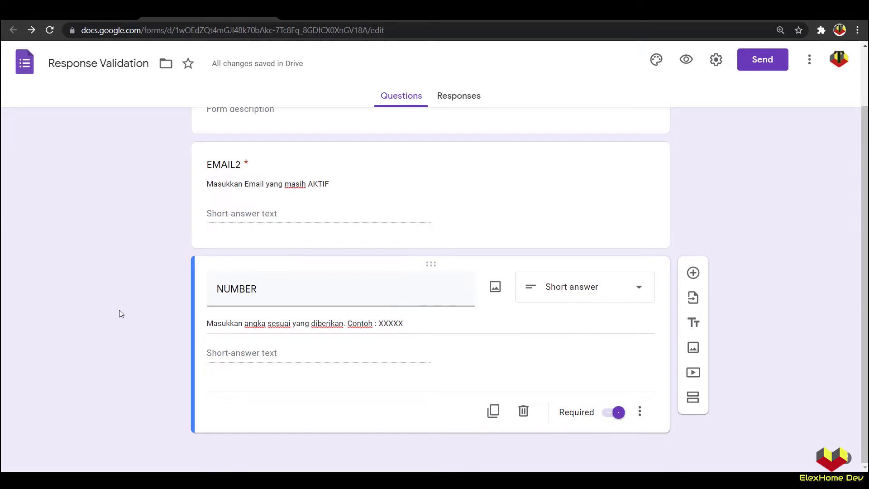
left_click(686, 60)
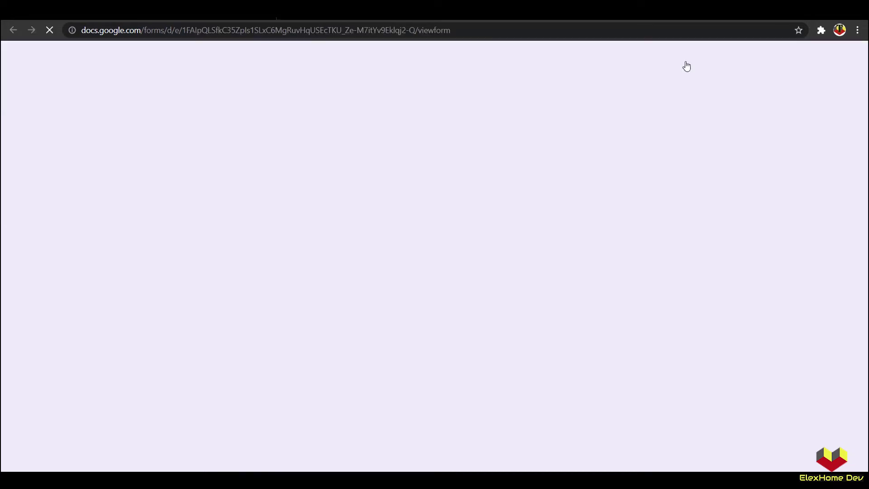
left_click(310, 310)
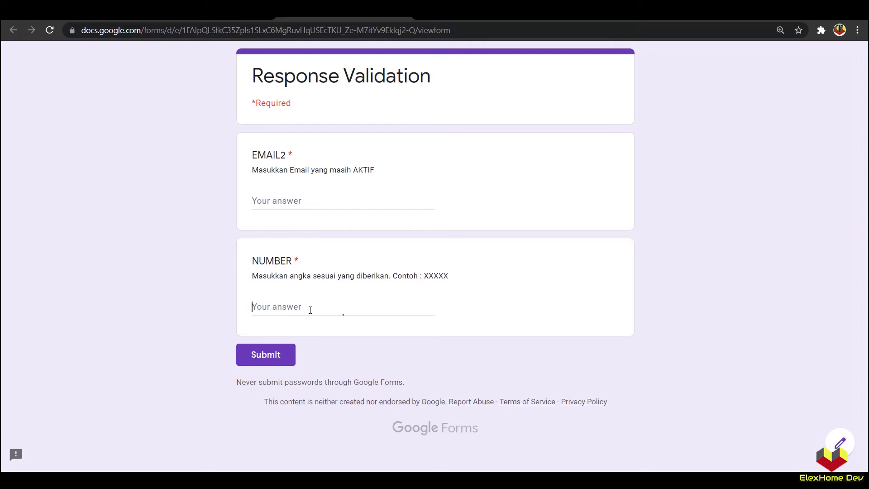
type("GFGG")
left_click(223, 317)
left_click_drag(291, 306, 248, 311)
type("123445")
left_click(196, 316)
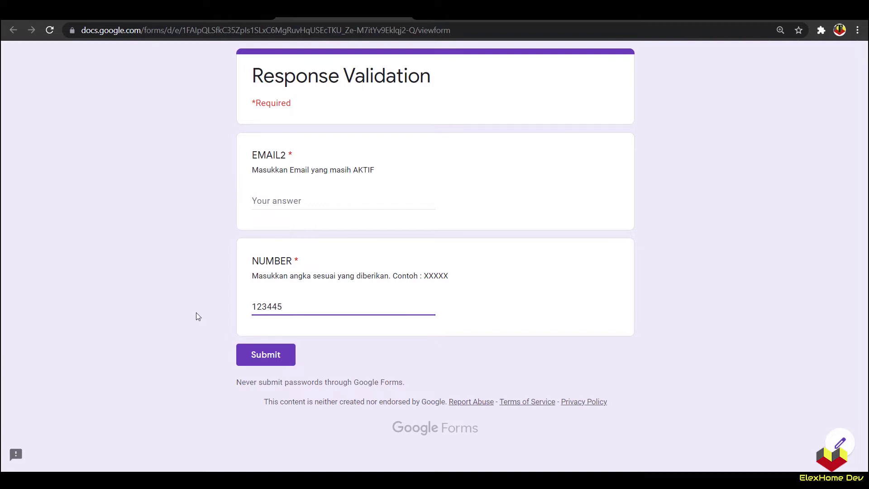
key("alt+Left")
left_click(489, 95)
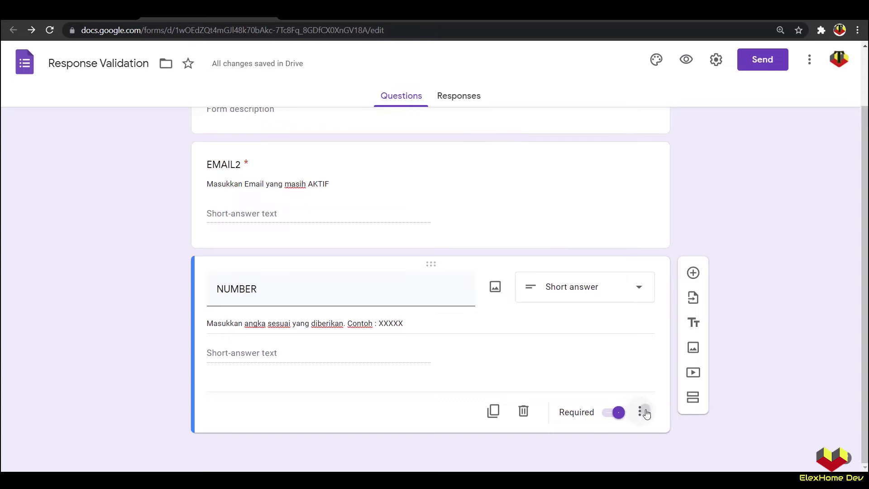
Step: Add response validation to NUMBER using the Number > Between condition
left_click(640, 411)
left_click(700, 443)
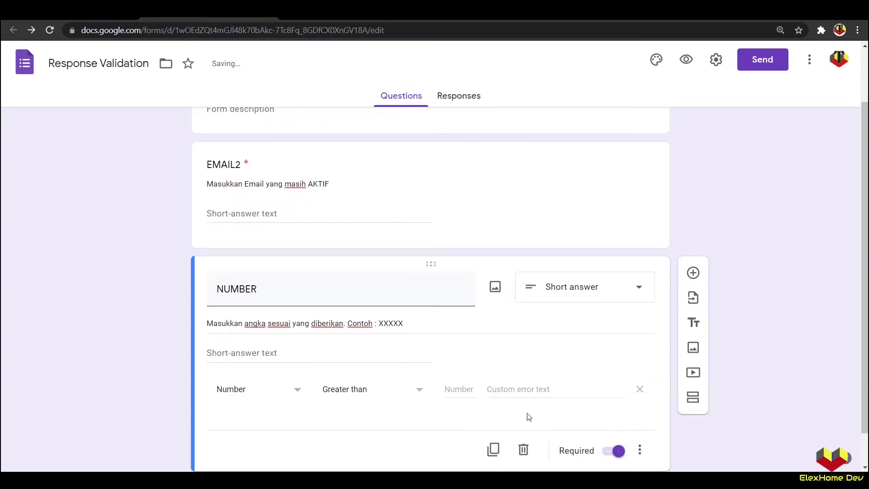
left_click(363, 392)
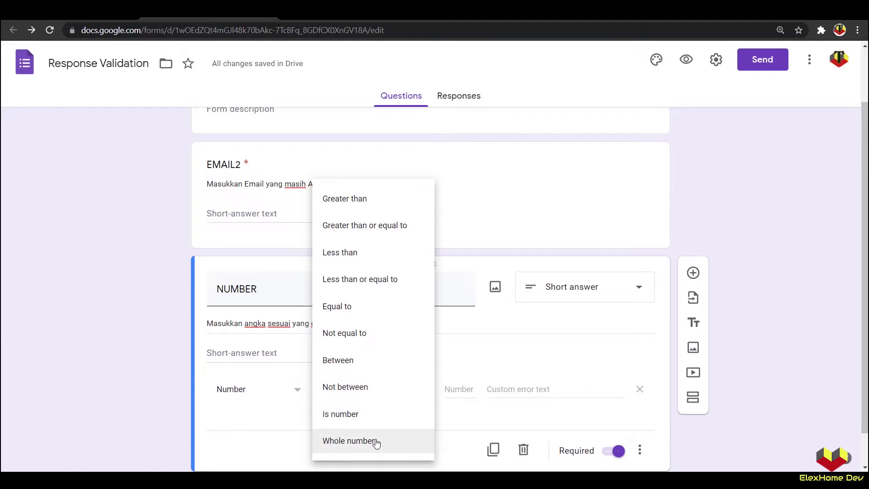
left_click(177, 421)
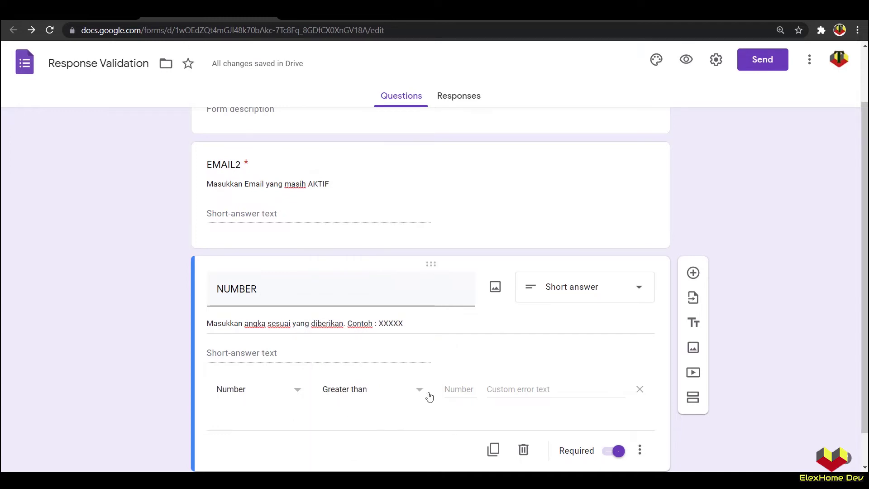
left_click(415, 393)
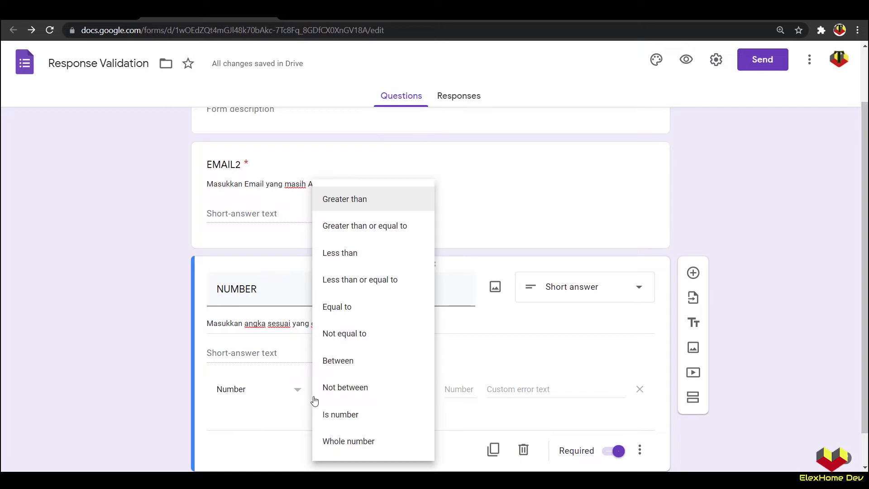
left_click(359, 362)
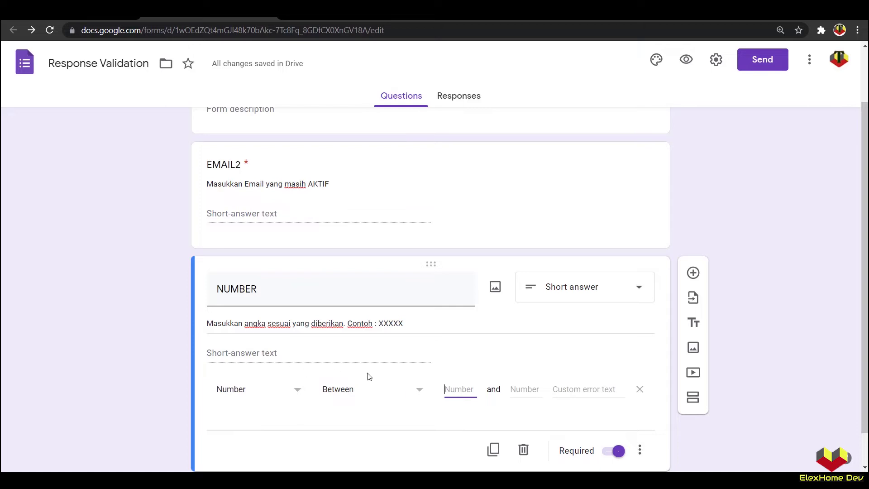
Step: Enter 0 and 5 as the range limits, then preview the form
key("Caps_Lock")
type("0")
left_click(533, 390)
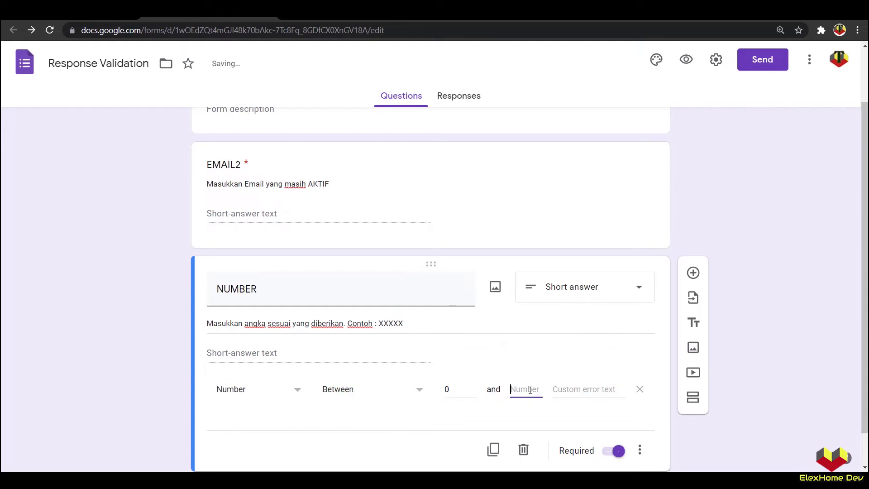
type("5")
left_click(43, 353)
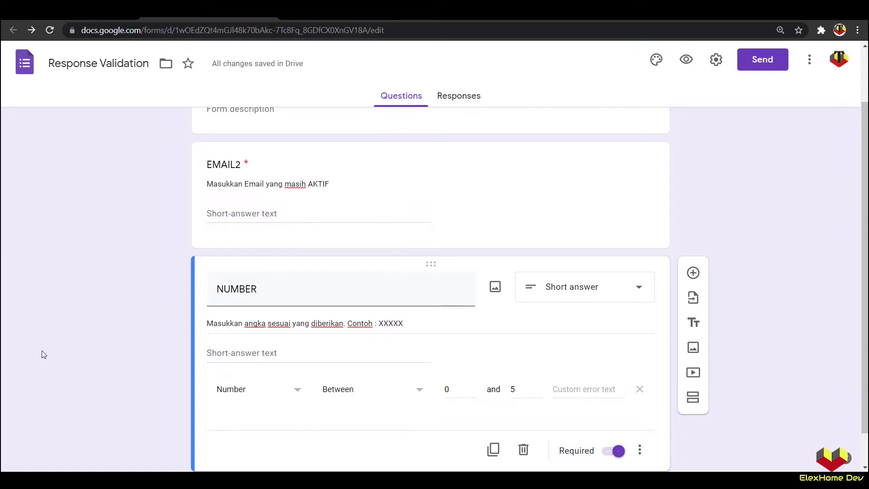
left_click(686, 61)
left_click(288, 308)
type("0312")
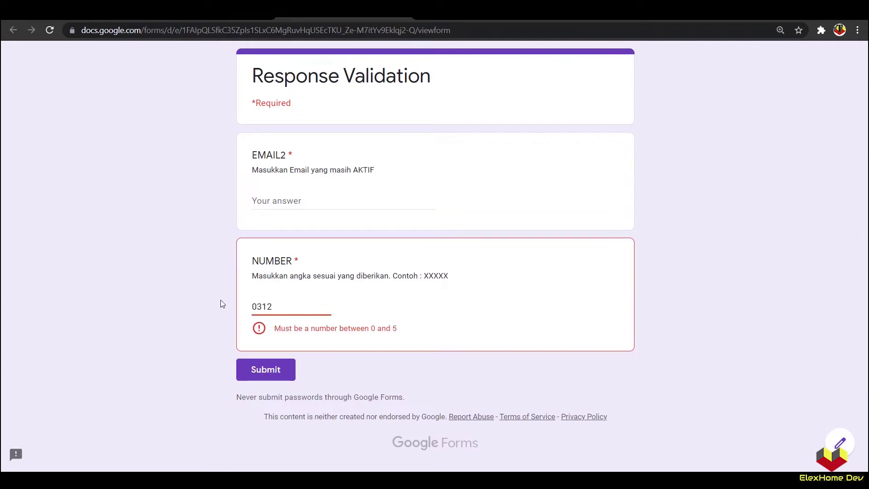
left_click_drag(252, 306, 258, 305)
type("1")
left_click(173, 311)
left_click(283, 305)
type("4")
left_click(180, 309)
left_click(285, 306)
key("BackSpace")
key("BackSpace")
key("BackSpace")
key("BackSpace")
left_click(189, 310)
left_click(271, 308)
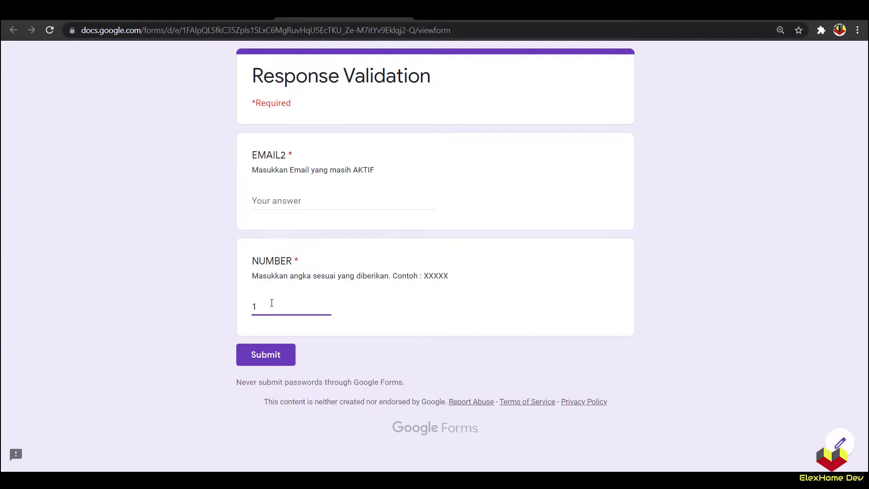
type("2")
left_click(190, 317)
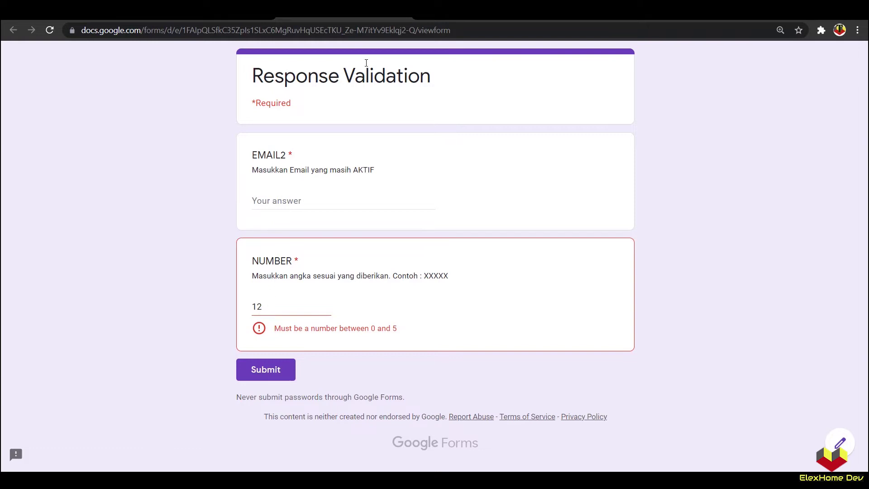
left_click(406, 18)
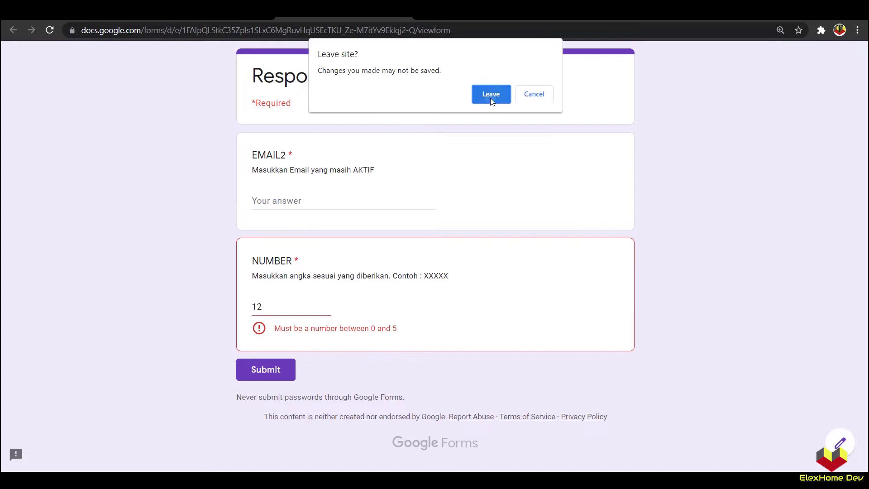
left_click(491, 95)
triple_click(364, 322)
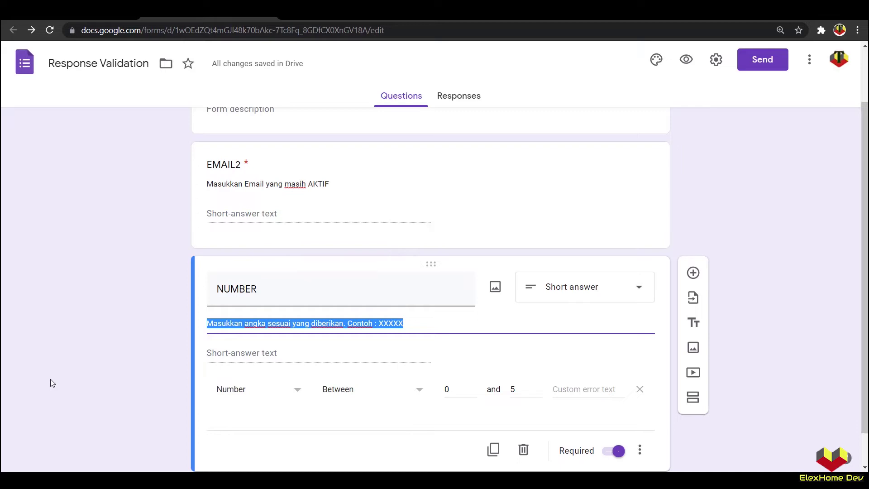
Step: Change NUMBER's validation type from Number to Regular expression
left_click(298, 392)
left_click(230, 441)
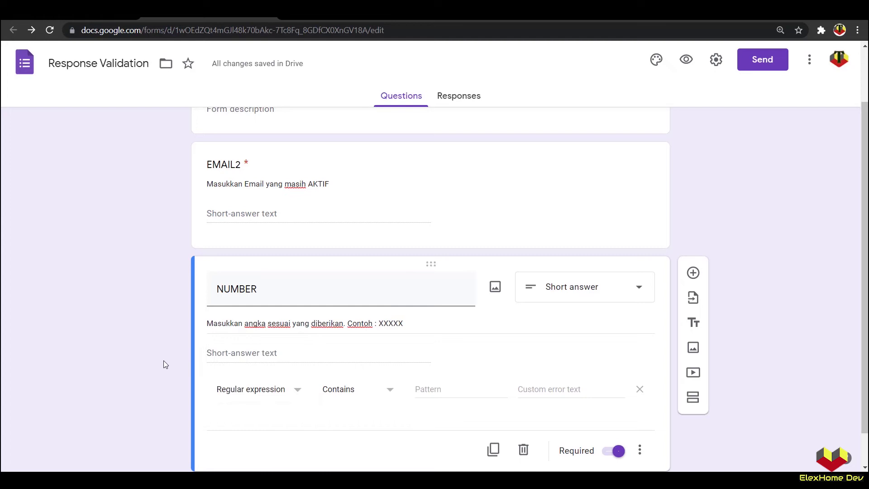
left_click(331, 386)
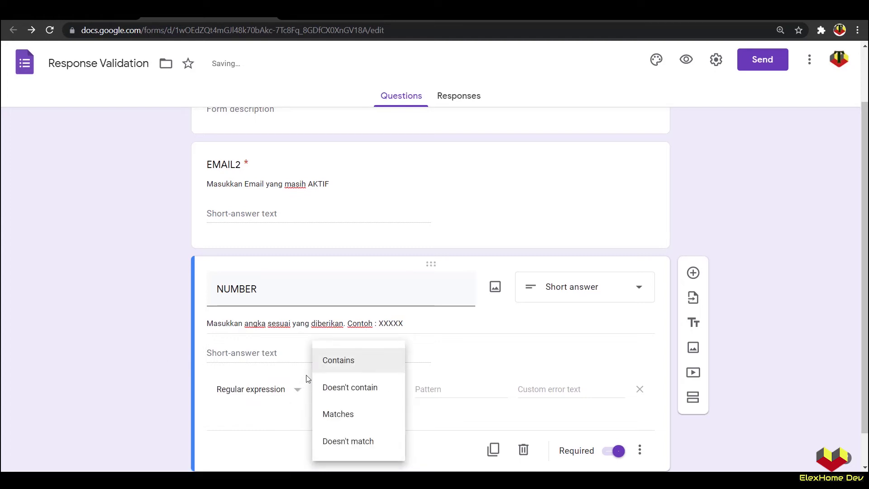
Step: Set the regular-expression condition to Matches with the pattern ^\d{5}
left_click(344, 415)
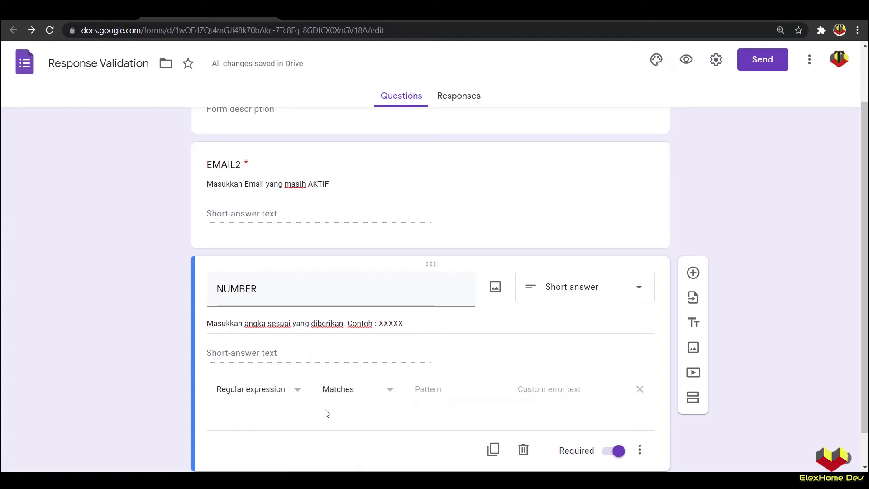
left_click(444, 392)
scroll(104, 374, "down", 1)
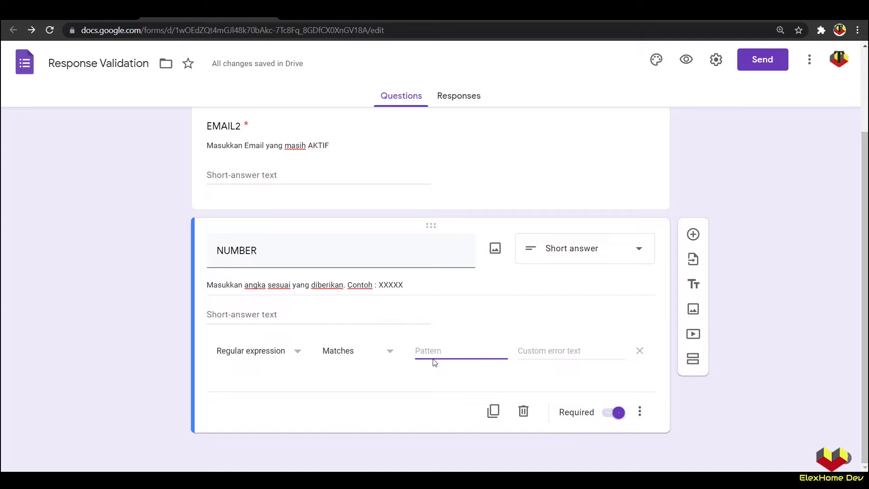
type("^")
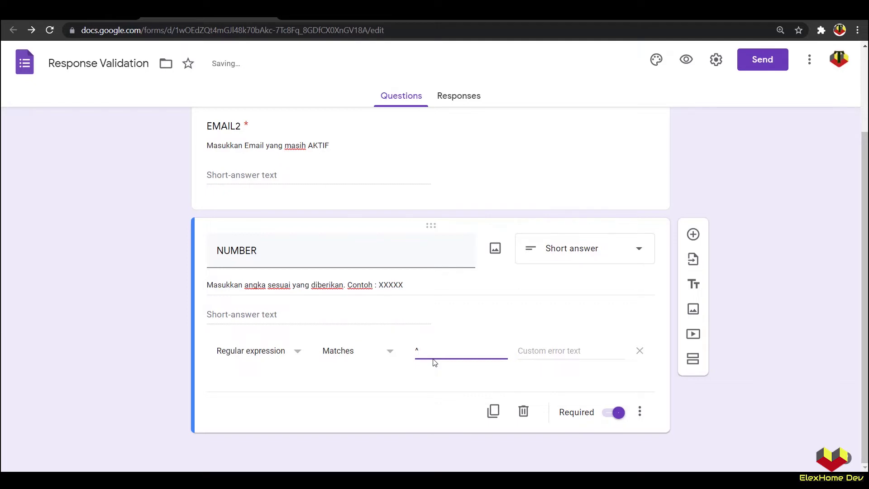
type("\\d{")
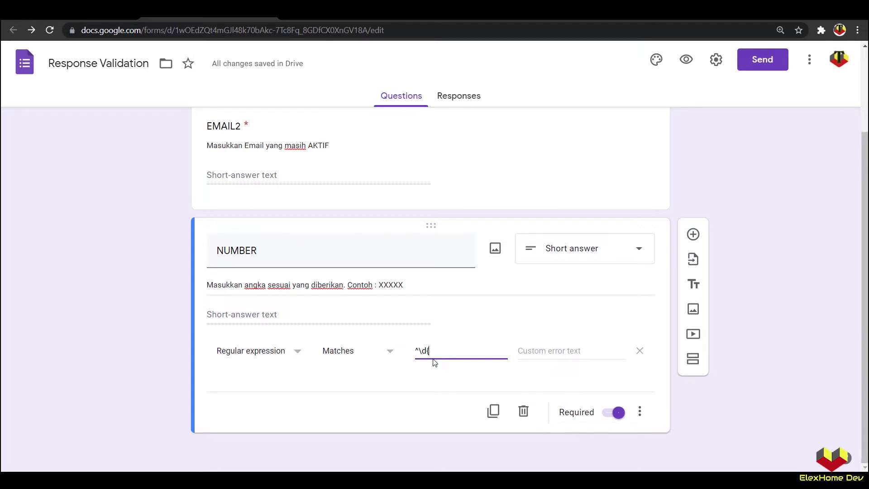
type("5}")
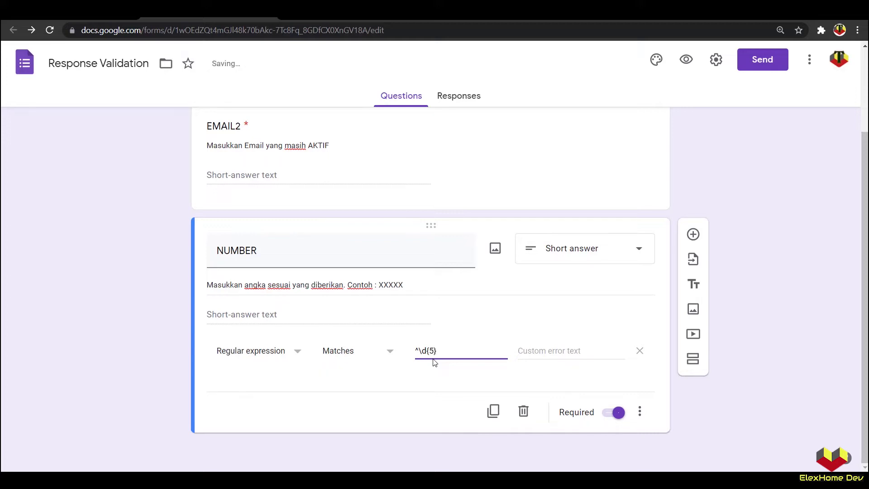
Step: In the preview, answer NUMBER with 'sdsd', then replace it with '12345'
left_click(685, 60)
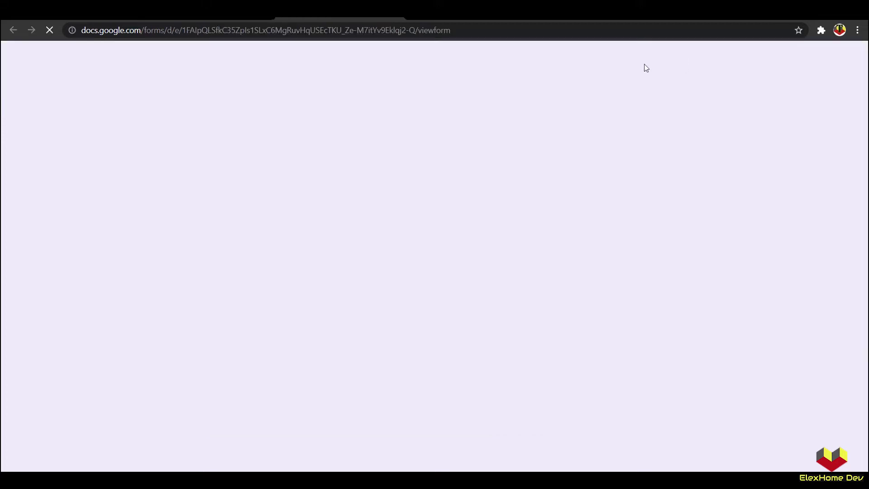
left_click(277, 308)
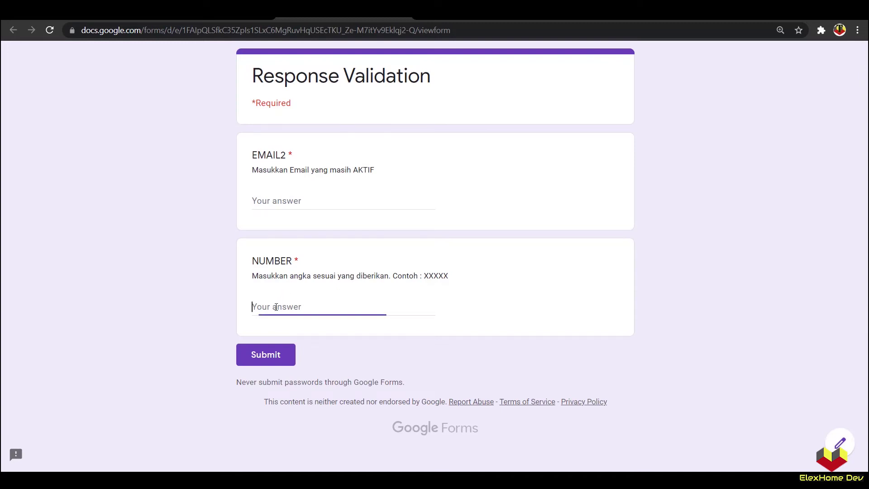
type("sdsd")
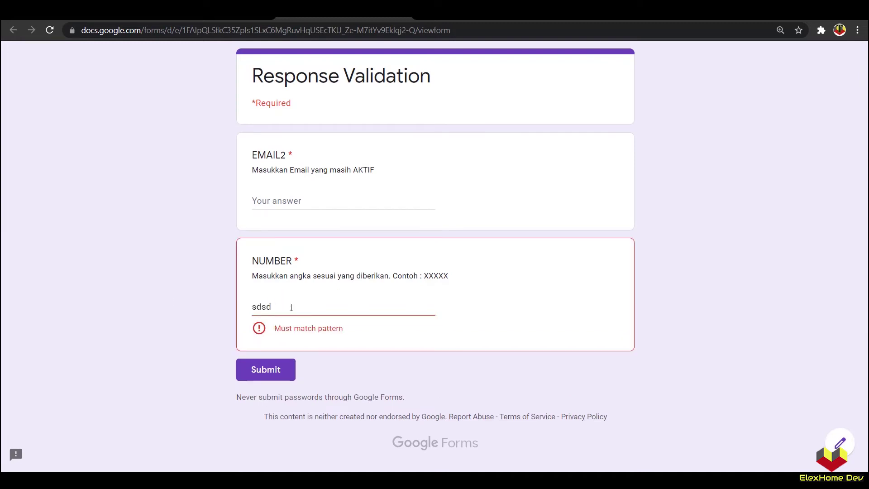
left_click_drag(291, 307, 245, 312)
type("12345")
Step: Extend the NUMBER answer to '123453' to see it rejected, then return to the editor
left_click(284, 304)
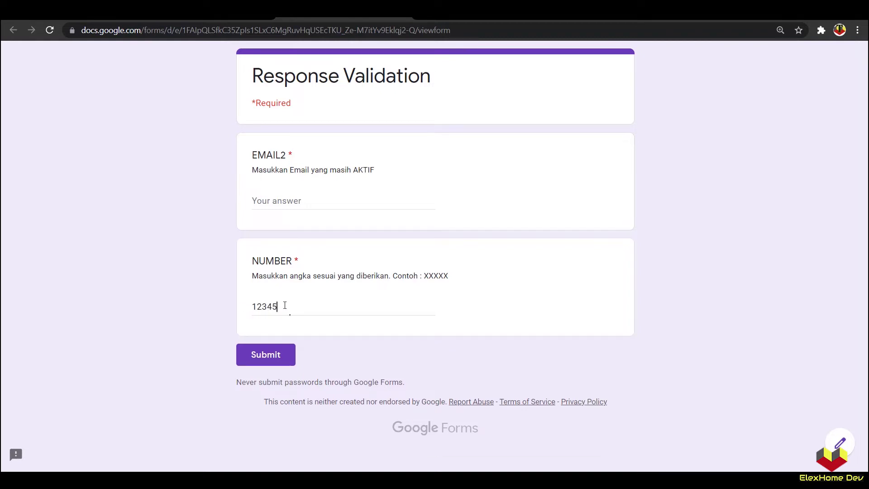
type("3")
left_click(173, 312)
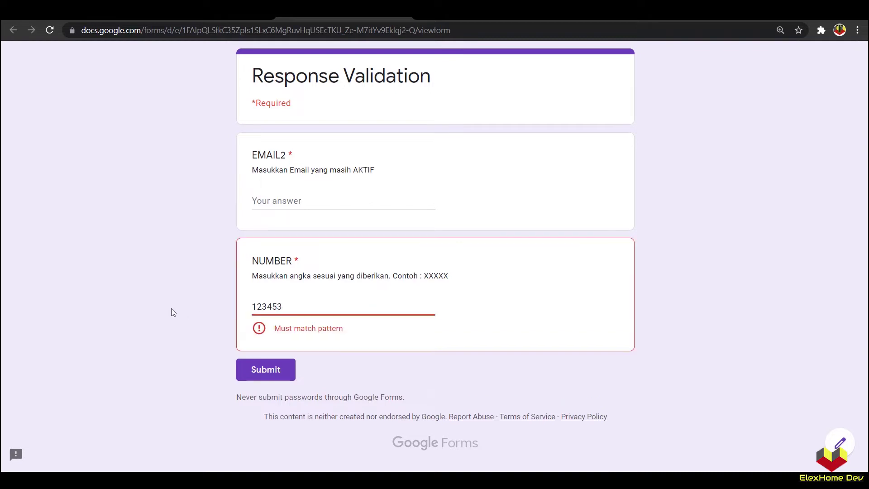
left_click(267, 307)
left_click(401, 19)
left_click(473, 93)
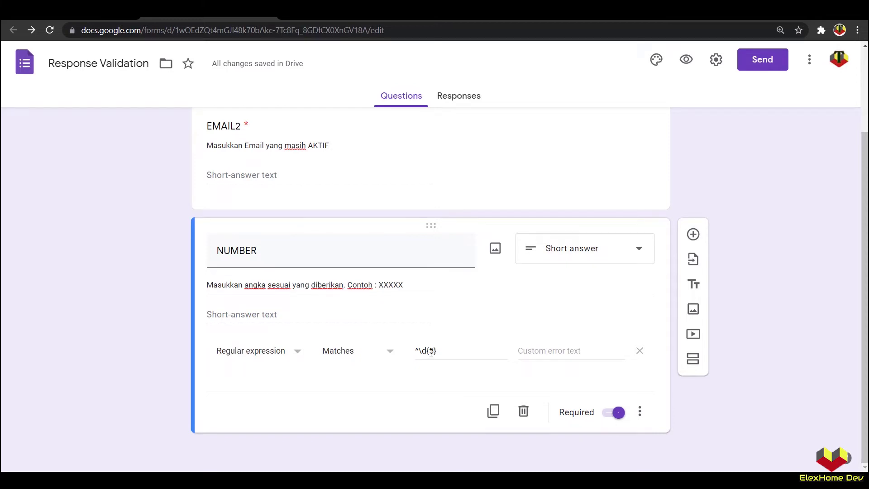
Step: Duplicate NUMBER as 'Format Kombinasi' with the description 'Format : ACD-12345'
left_click(493, 411)
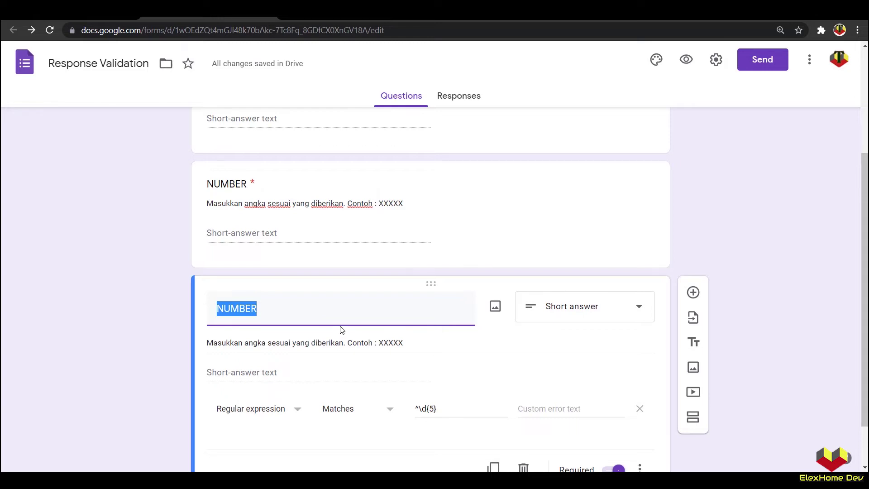
type("Fo")
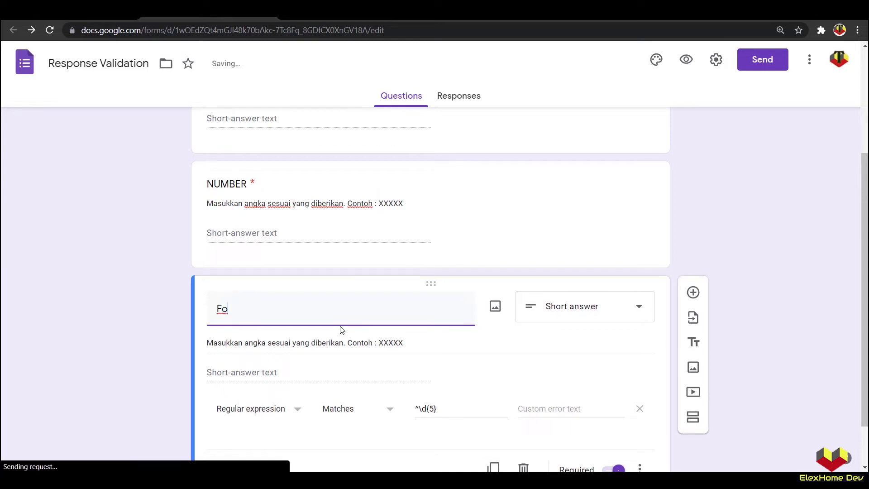
type("rmat Kombinasi")
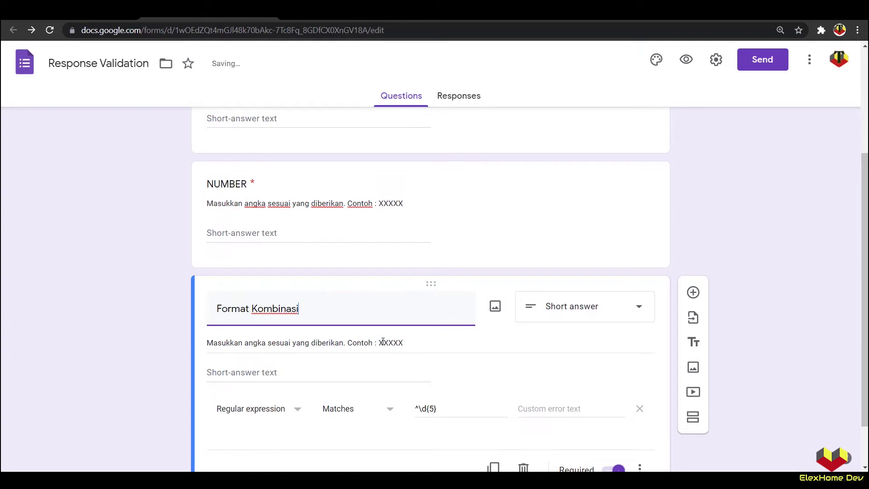
triple_click(382, 341)
type("F")
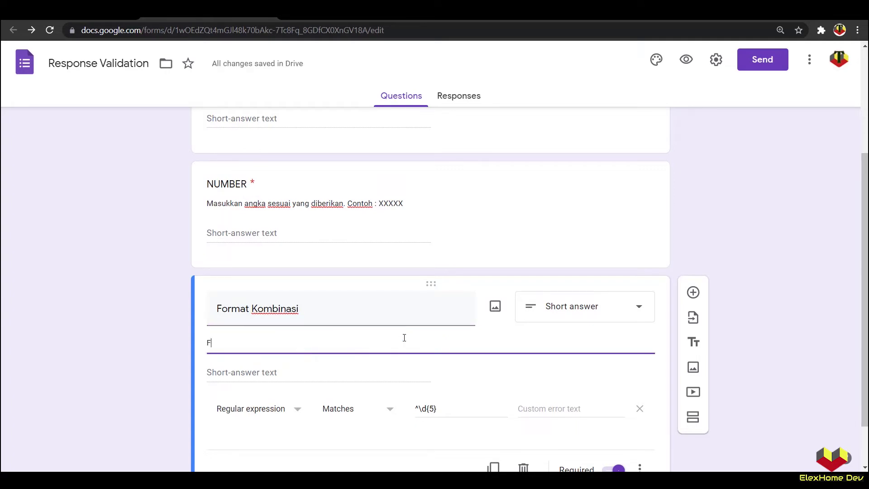
type("ormat :")
key("Caps_Lock")
type("A")
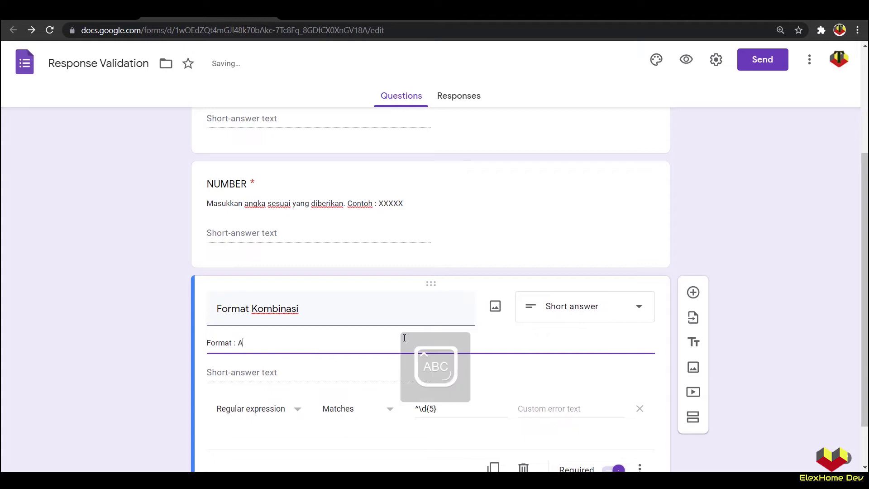
type("CD-")
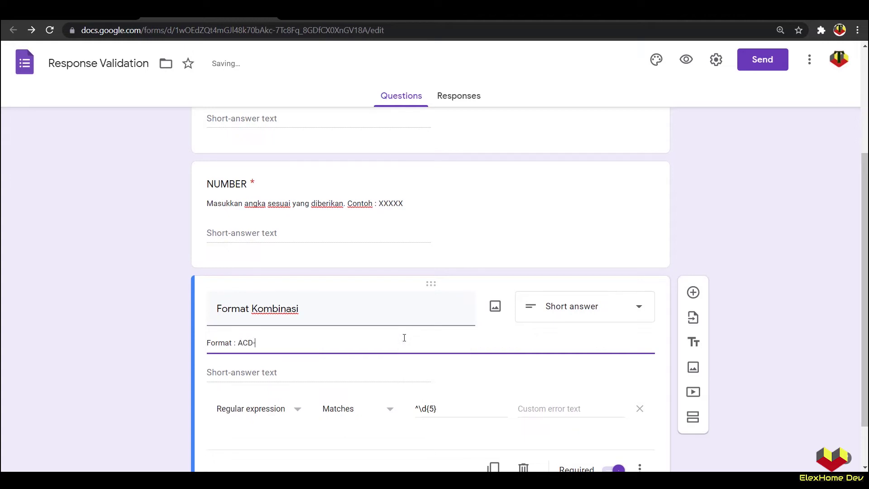
type("12345")
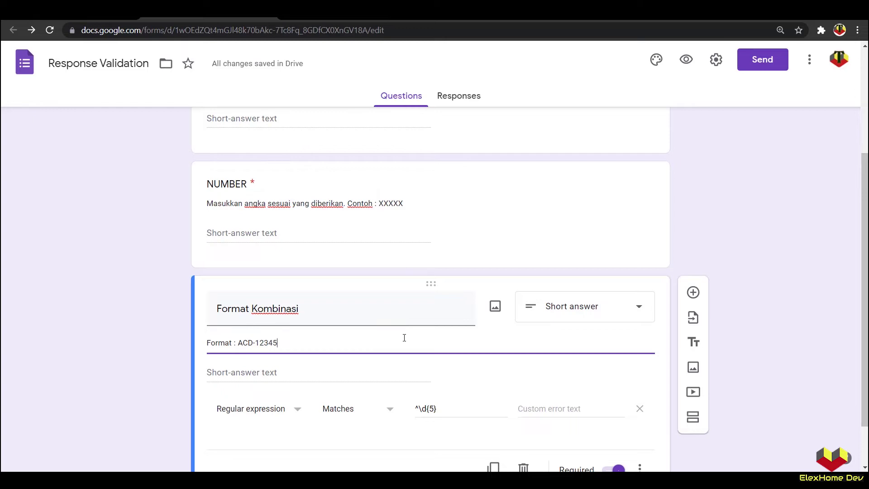
Step: Check the copy's validation type, keeping the regular expression rule
left_click(299, 409)
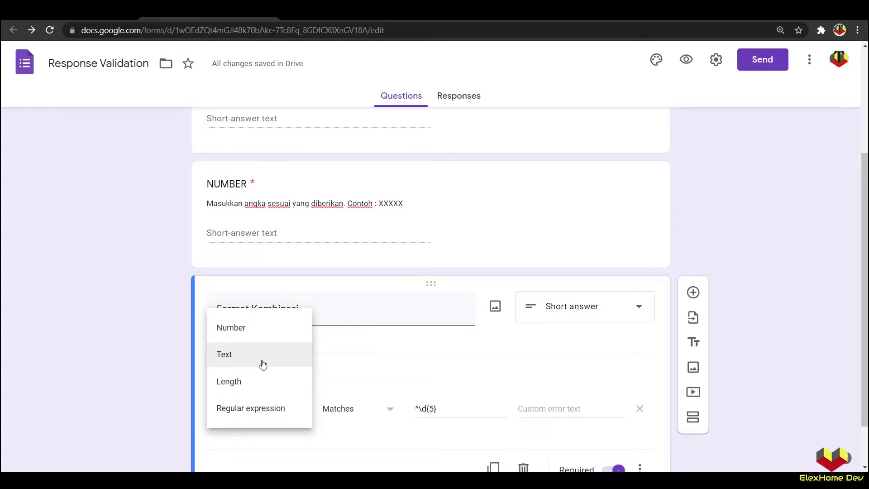
left_click(127, 360)
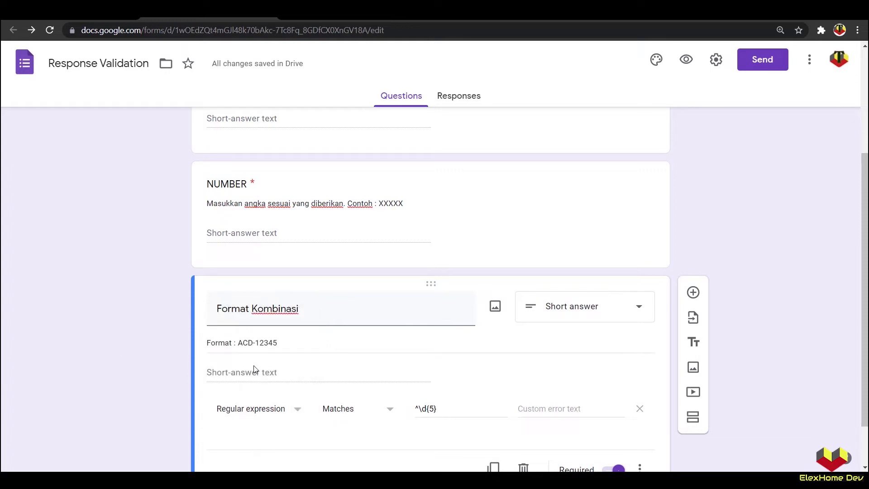
scroll(290, 360, "down", 2)
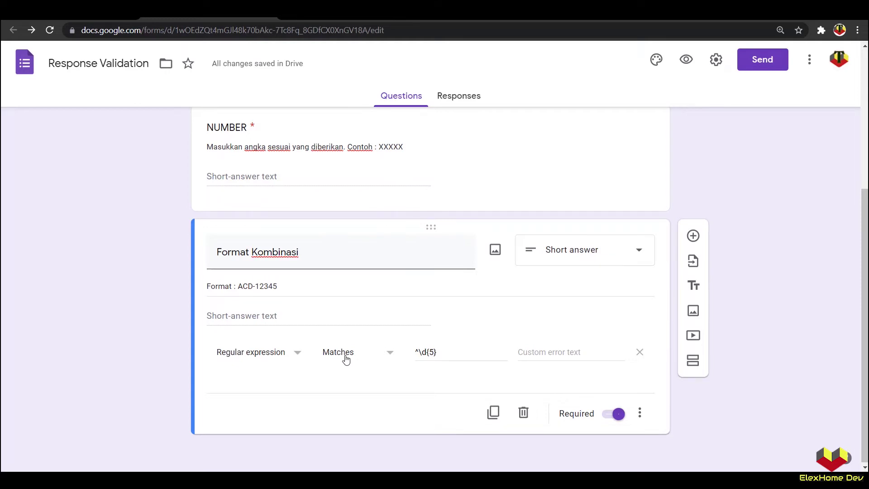
Step: Replace the ^\d{5} pattern with [A-Z]{3}-[0-9]{5}, using the ACD-12345 example as reference
left_click_drag(446, 353, 408, 355)
key("BackSpace")
type("[")
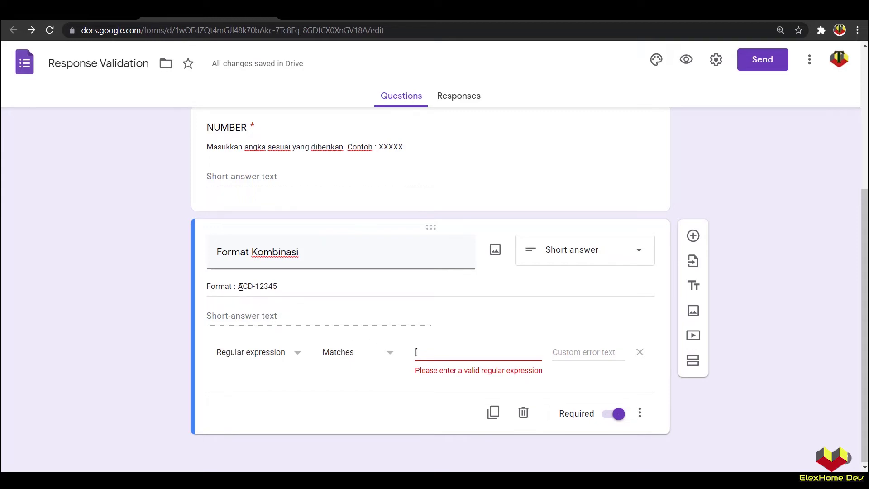
triple_click(241, 287)
left_click(423, 351)
type("A-Z")
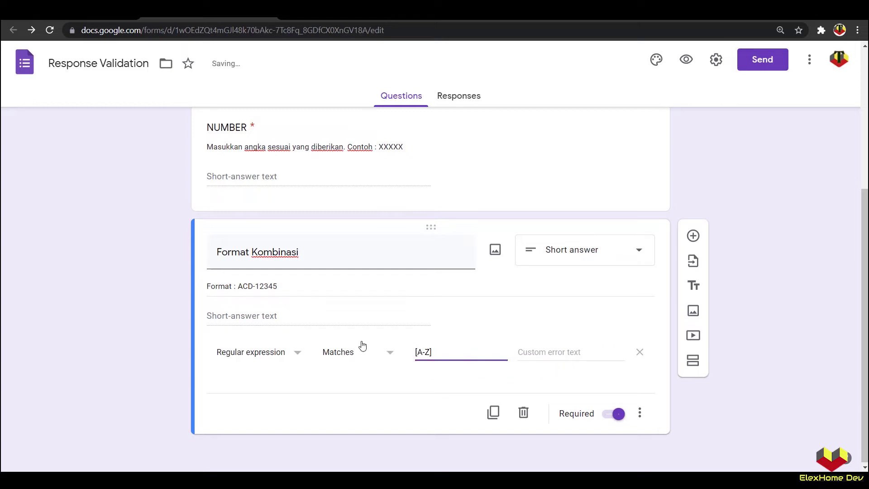
triple_click(240, 286)
left_click_drag(238, 287, 254, 286)
left_click(437, 351)
type("{3}")
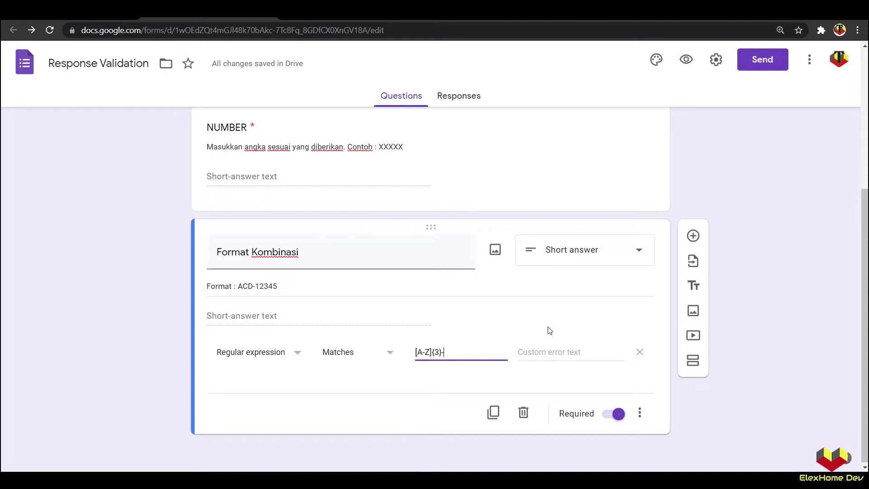
type("-")
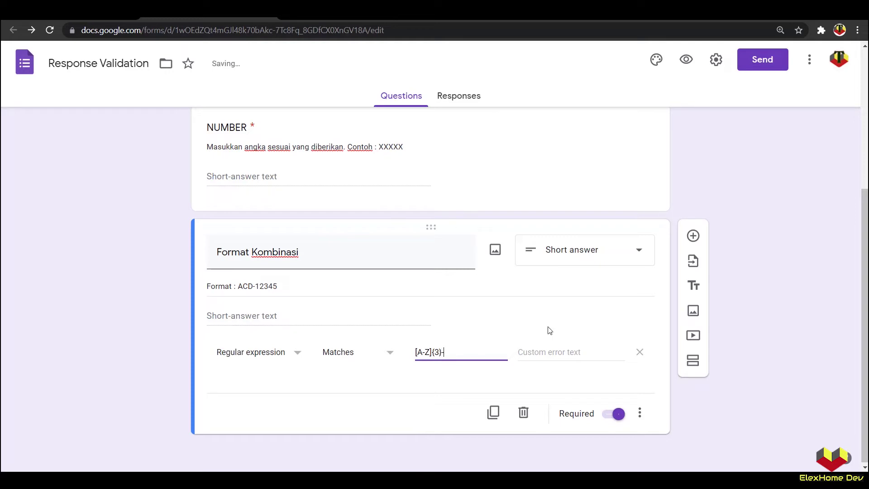
type("[")
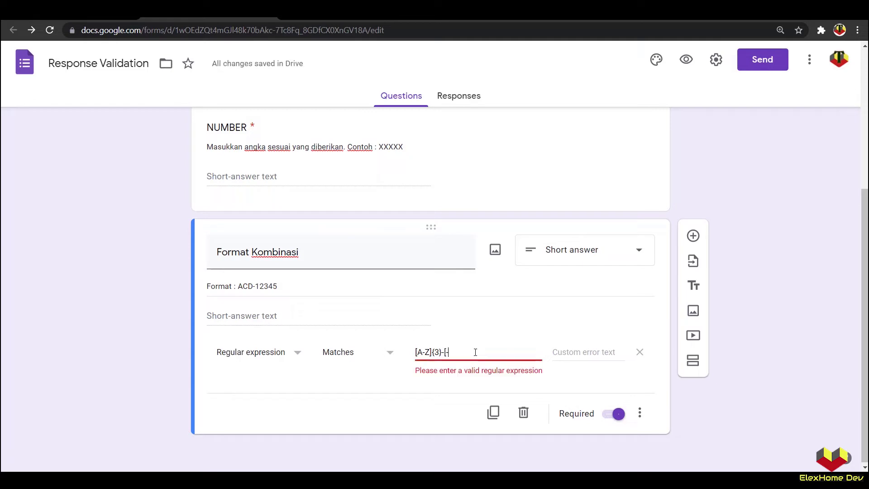
type("0-9]{5")
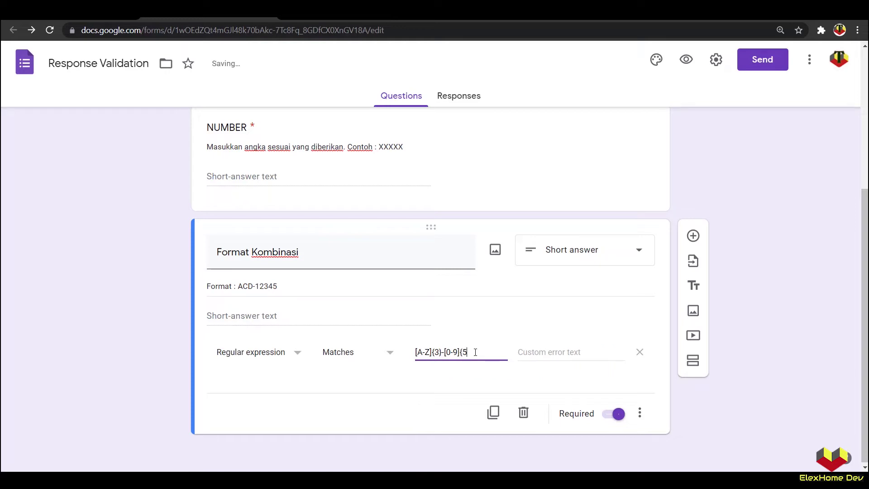
type("}")
Step: Reload the form preview and copy the ACD-12345 example from the description
left_click(103, 284)
left_click(305, 17)
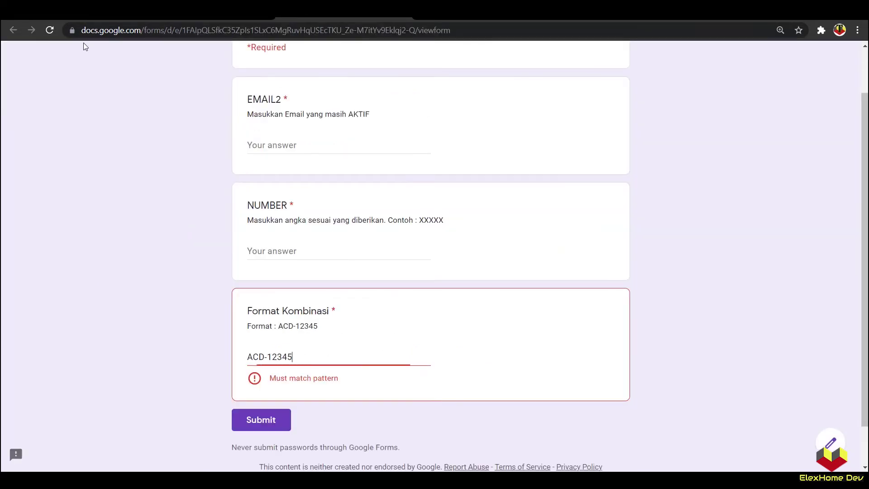
left_click(50, 32)
left_click(474, 99)
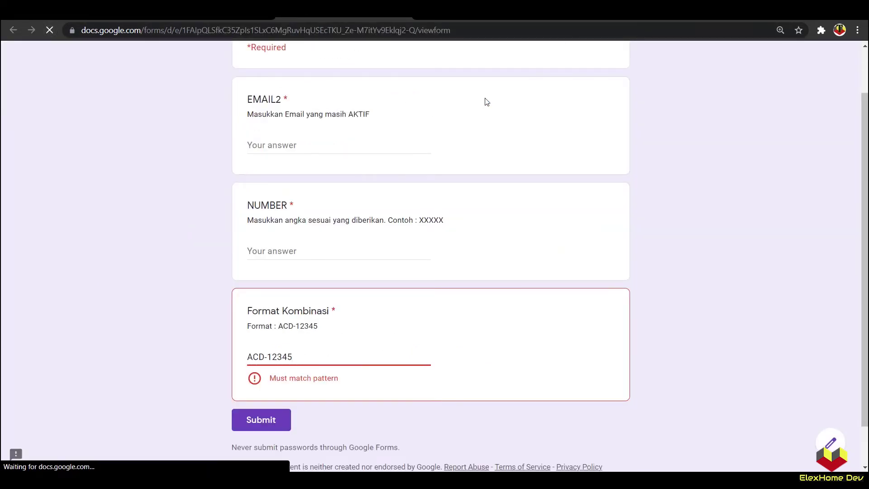
left_click_drag(279, 326, 320, 327)
right_click(312, 326)
left_click(322, 336)
Step: Submit 'ACD-12345' as the Format Kombinasi answer, then leave the preview for the editor
left_click(299, 358)
key("ctrl+v")
left_click(215, 387)
left_click(280, 401)
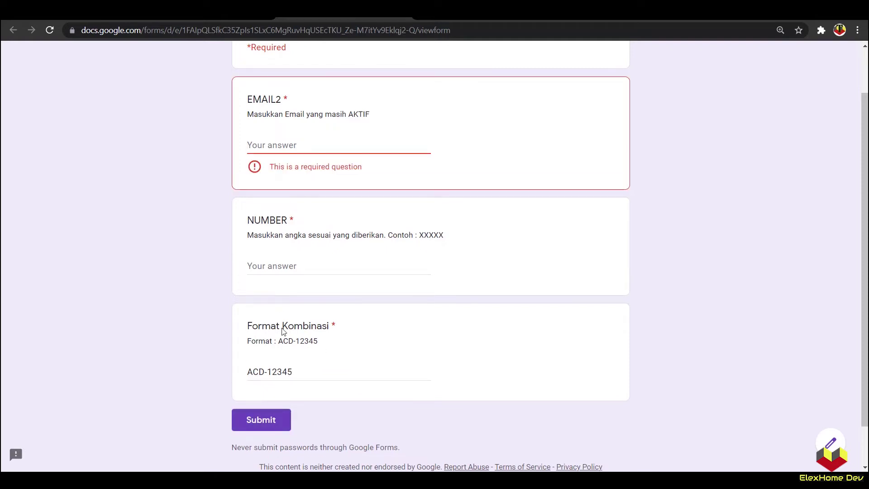
left_click(402, 19)
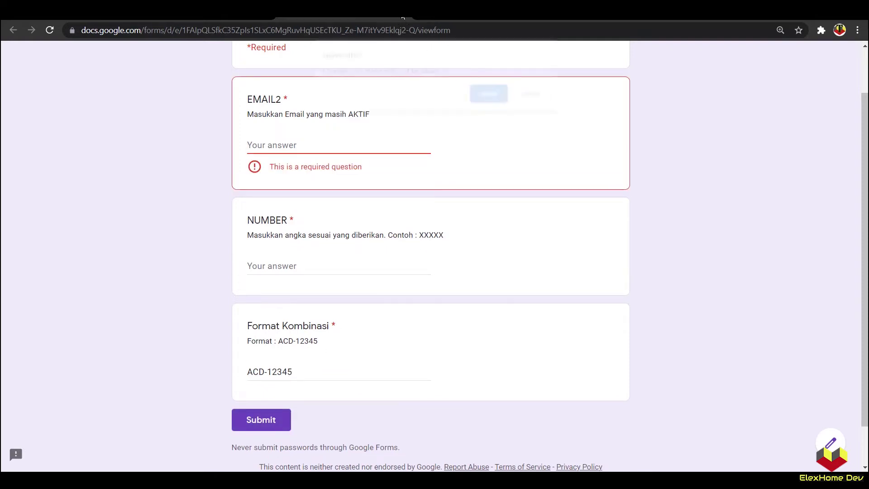
left_click(487, 90)
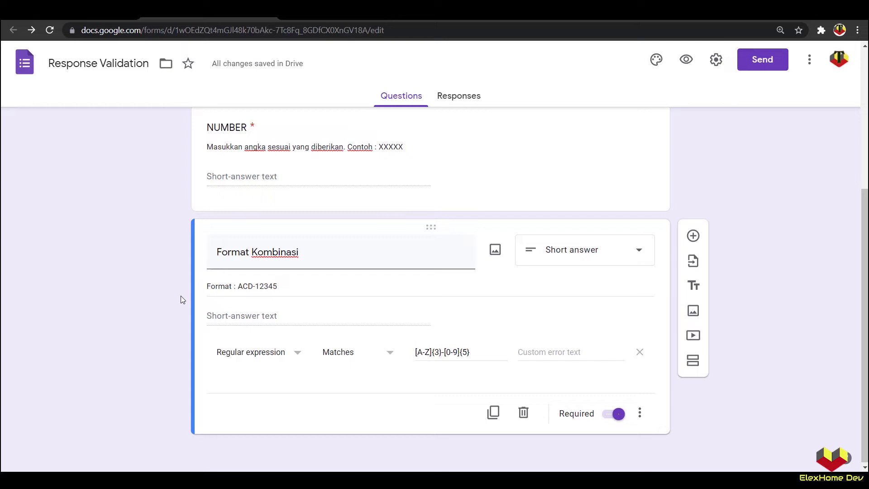
Step: Duplicate Format Kombinasi as 'Jawaban' and make it a Short answer question
left_click(493, 412)
type("J")
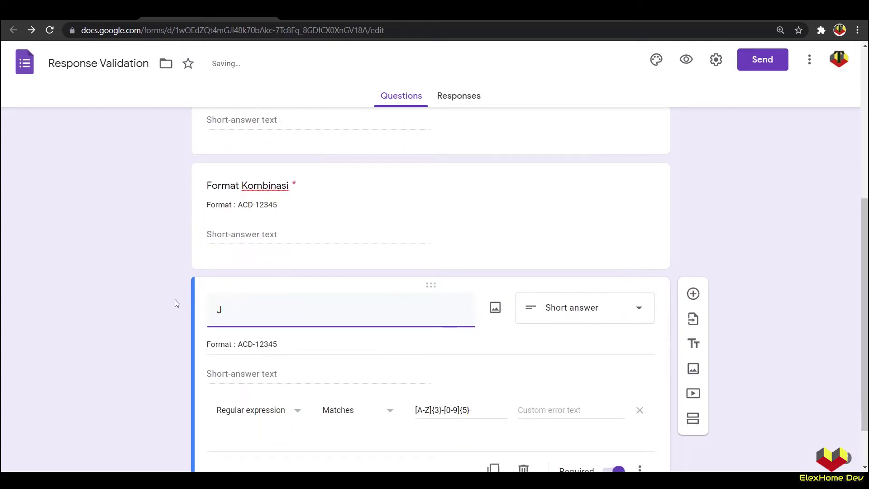
type("awaban")
scroll(369, 332, "down", 1)
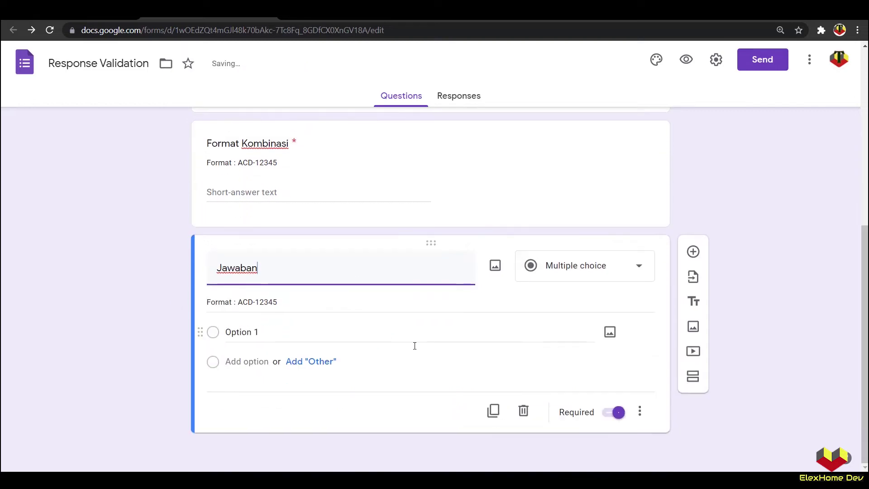
left_click(564, 273)
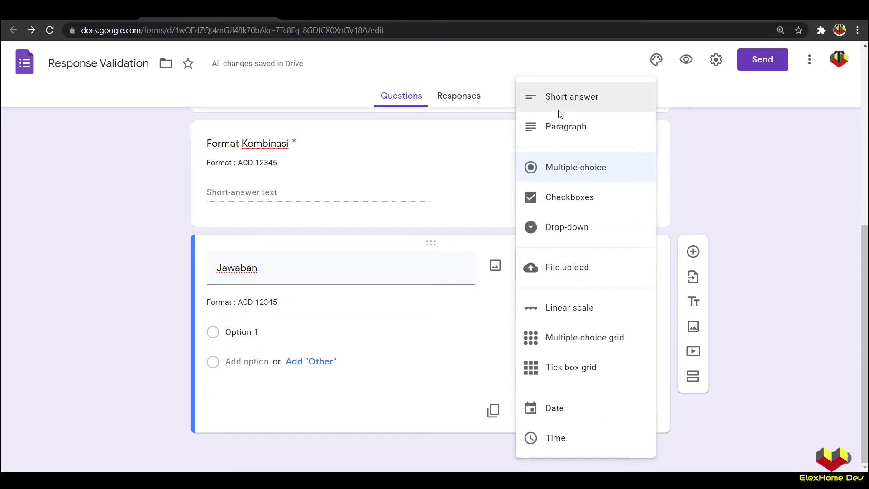
left_click(559, 109)
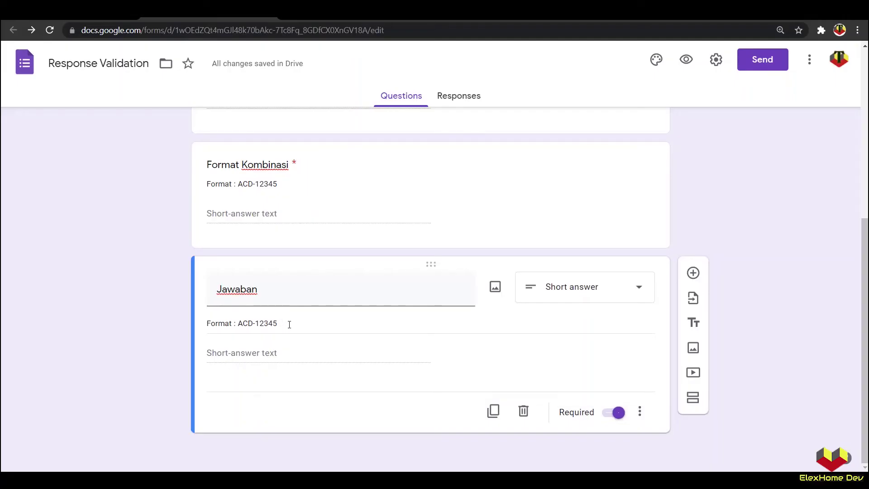
Step: Change the Jawaban description to 'ayam' and open the form preview
triple_click(290, 324)
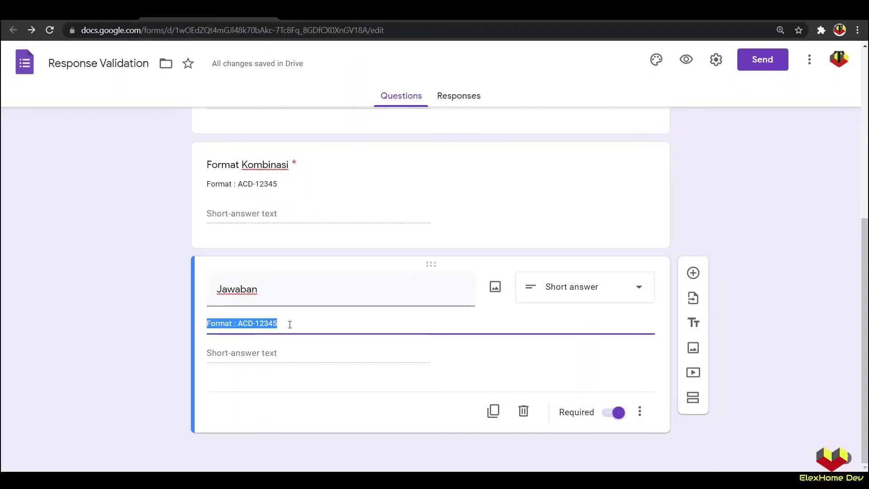
type("a")
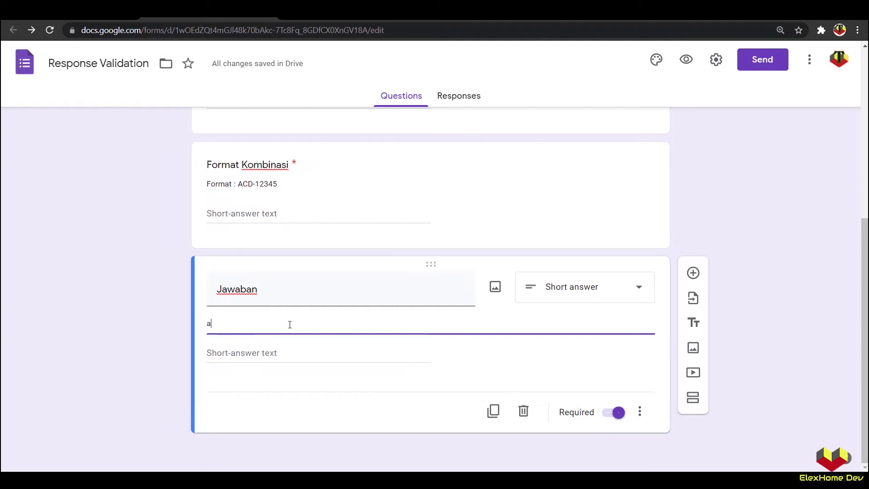
type("yam")
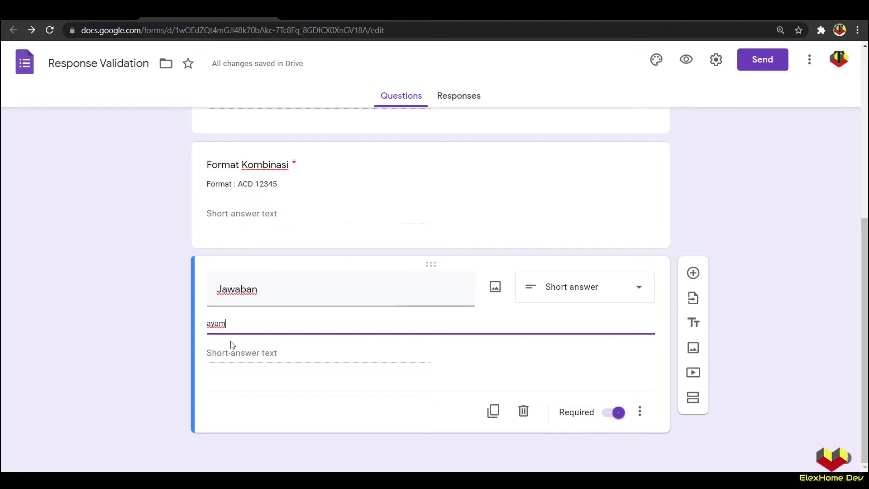
left_click(686, 60)
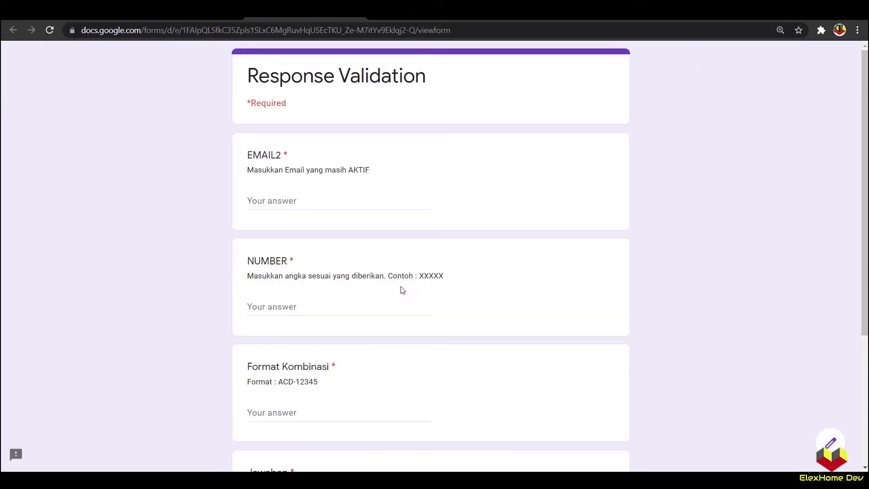
scroll(297, 389, "down", 5)
Step: Answer Jawaban with 'Ayam', change it to 'AYAM', then close the preview
left_click(296, 325)
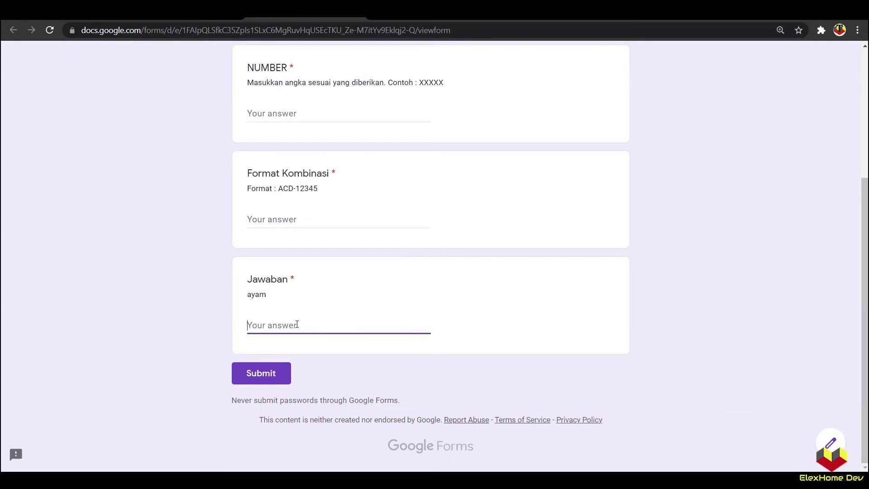
type("Ayam")
left_click(176, 331)
left_click_drag(273, 326, 254, 326)
key("Caps_Lock")
type("YAM")
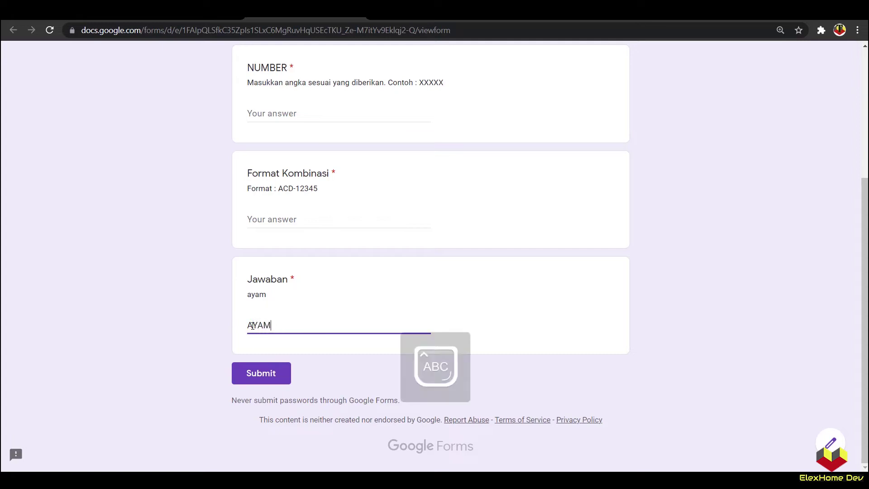
left_click(215, 330)
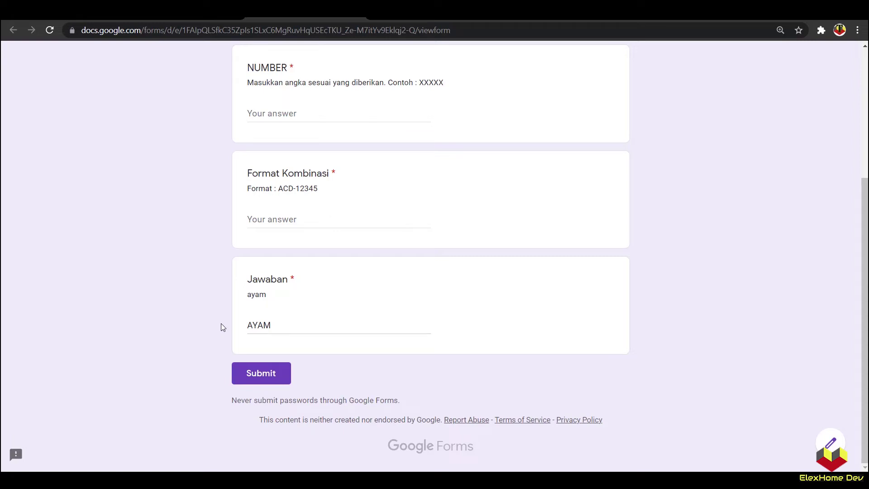
left_click_drag(248, 296, 268, 300)
left_click(353, 19)
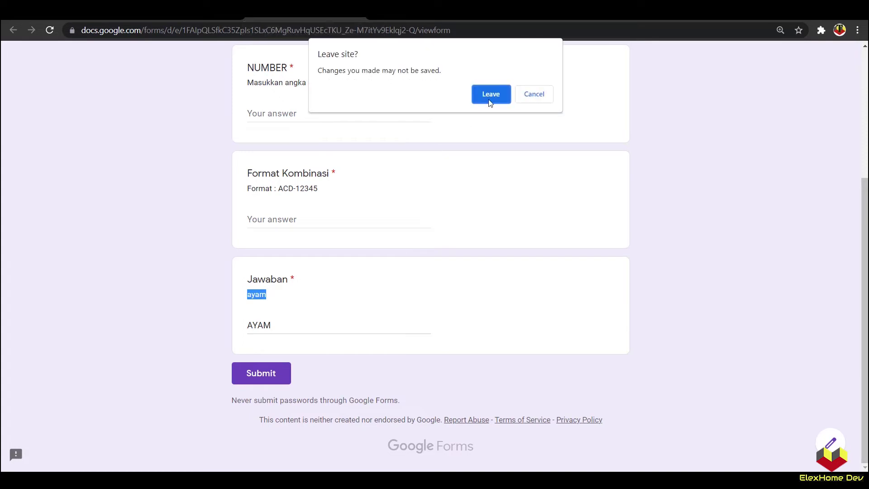
Step: Give Jawaban a Regular expression Matches [a-z]{1,100} validation and open the preview
left_click(490, 102)
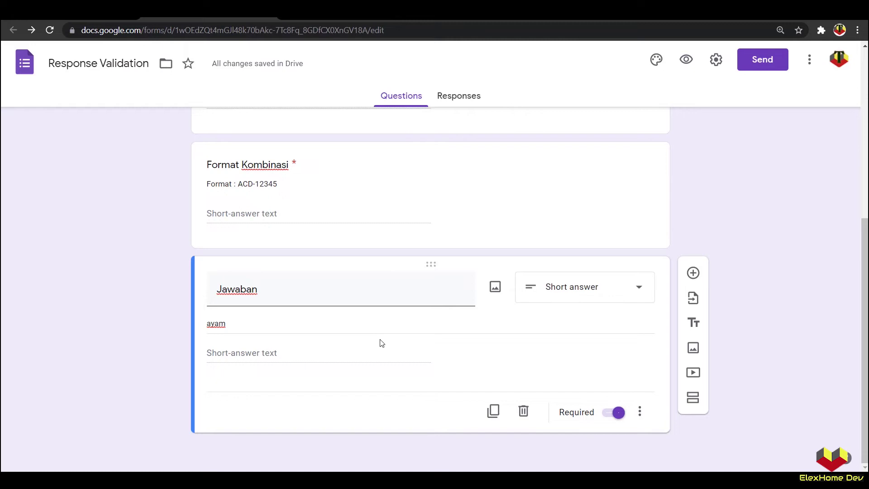
left_click(640, 412)
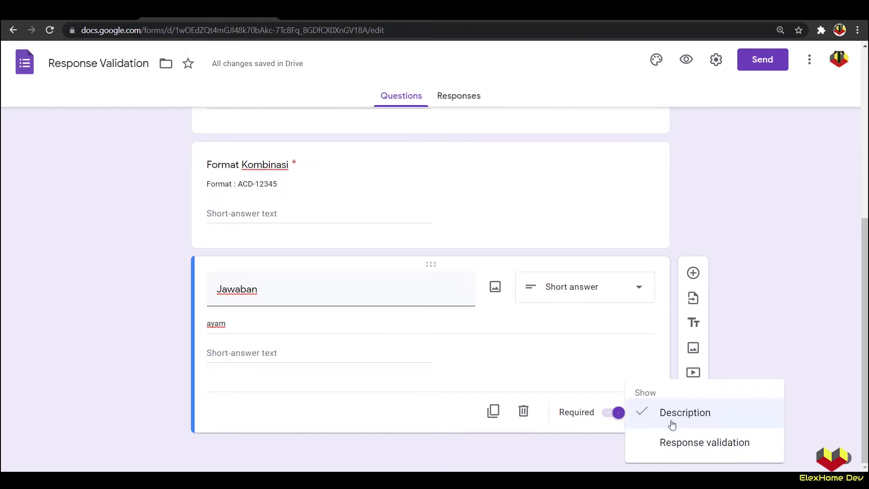
left_click(689, 443)
left_click(294, 398)
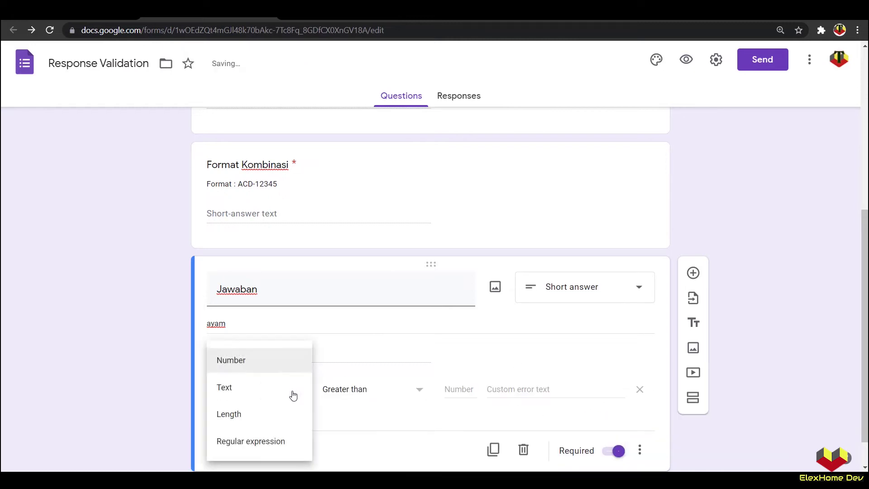
left_click(263, 443)
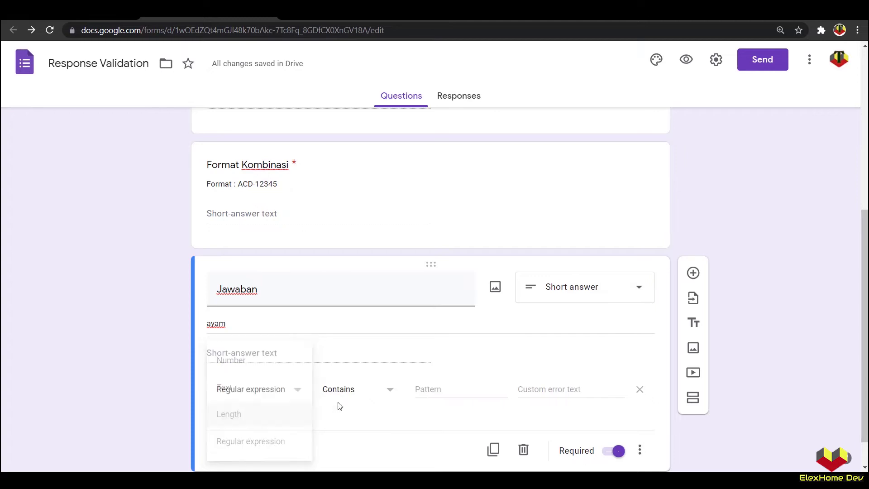
left_click(345, 392)
left_click(358, 422)
left_click(427, 390)
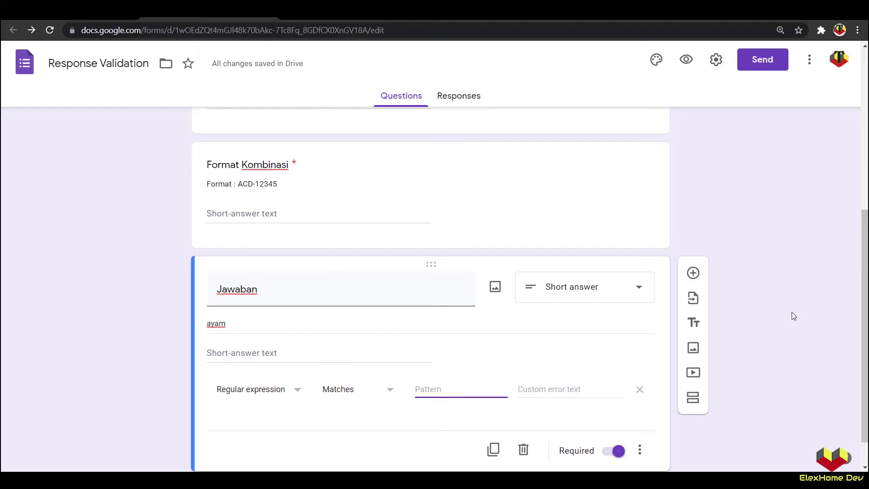
key("Caps_Lock")
type("[")
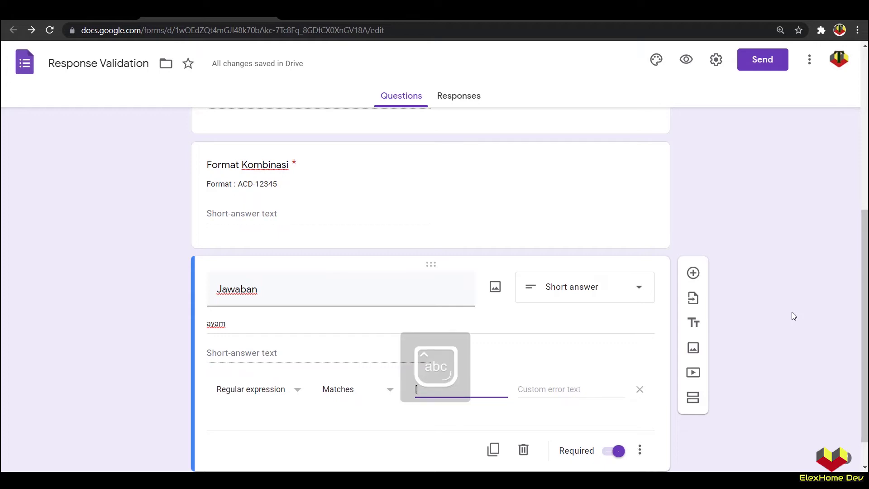
type("a-z")
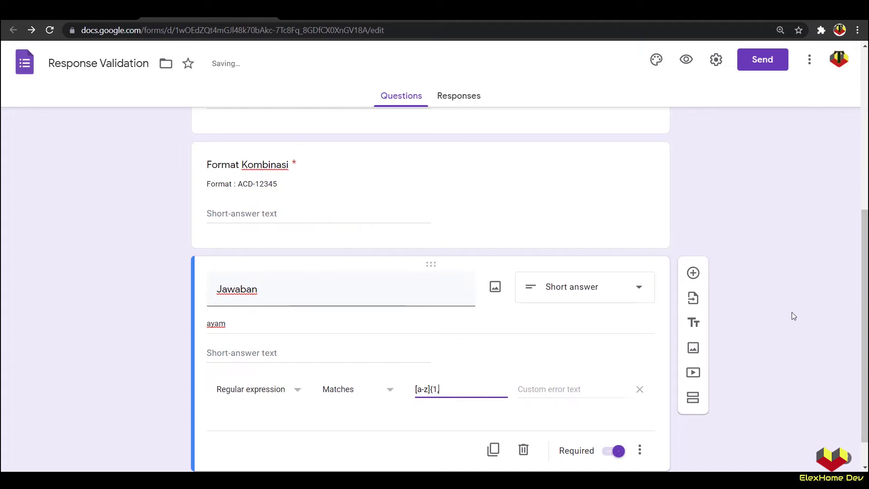
type("100}")
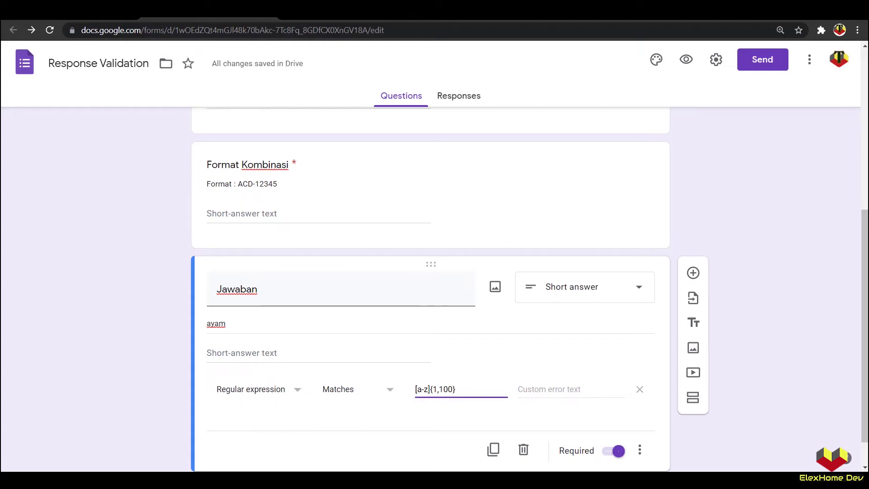
left_click(687, 59)
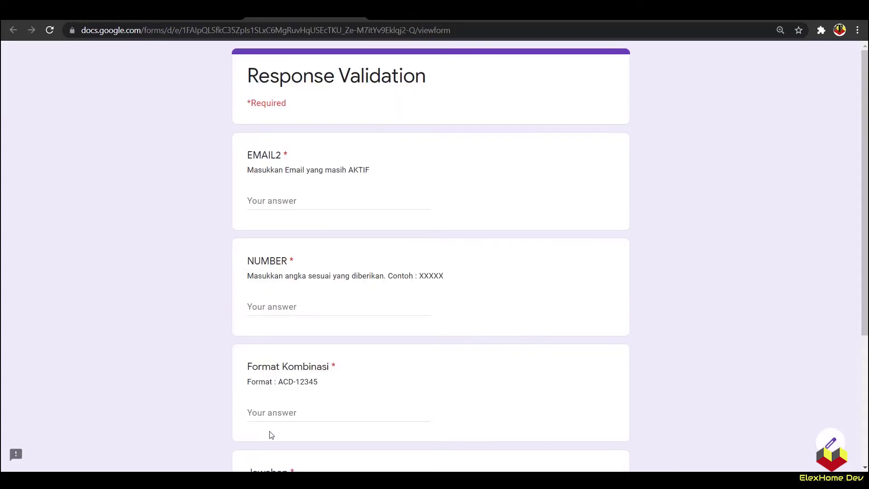
Step: Answer Jawaban with 'Ayam' to see 'Must match pattern', then close the preview
scroll(271, 435, "down", 4)
left_click(289, 350)
type("a")
key("BackSpace")
type("Ayam")
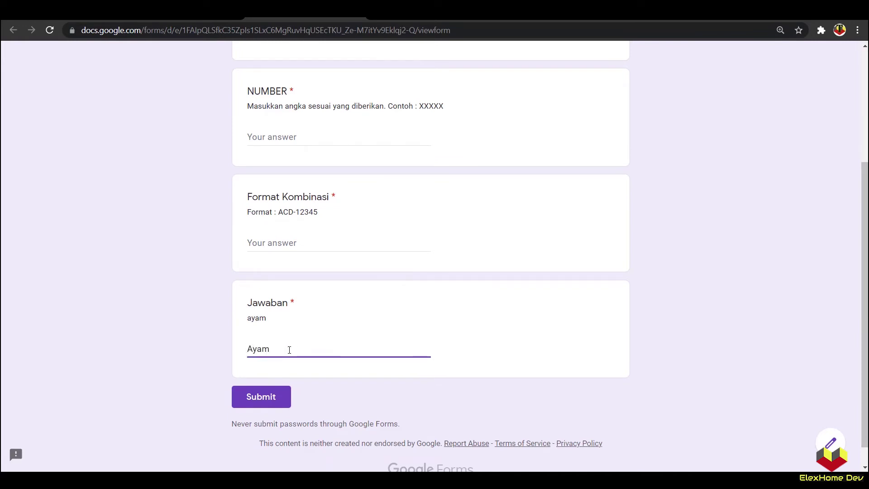
left_click(107, 356)
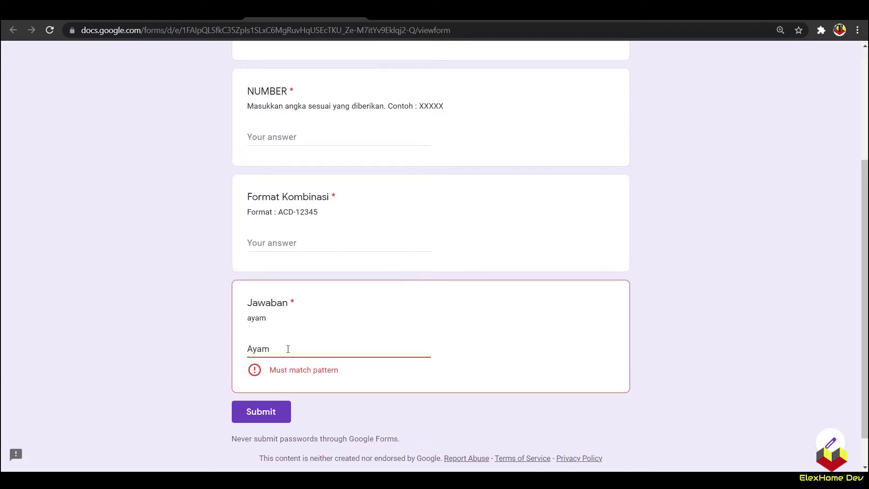
left_click(357, 13)
Step: Set Jawaban's custom error text to 'Harus huruf kecil' and reopen the preview
left_click(473, 95)
left_click(538, 388)
type("Huru")
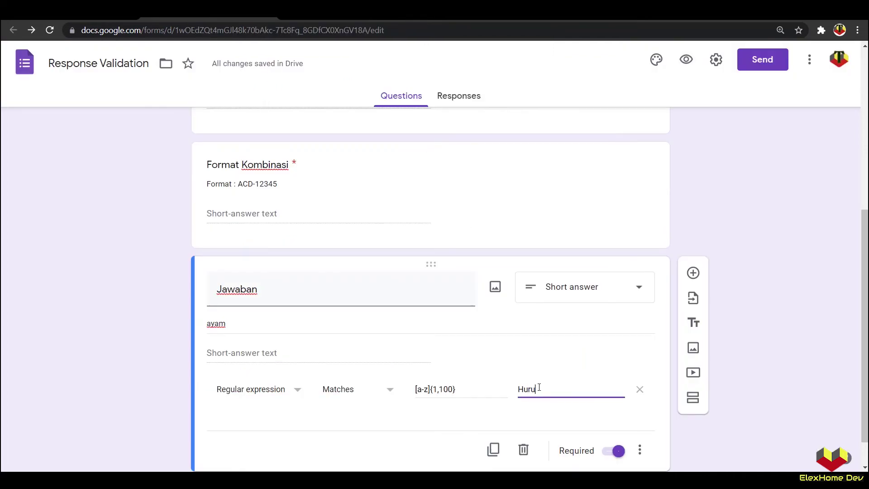
type("f kecil")
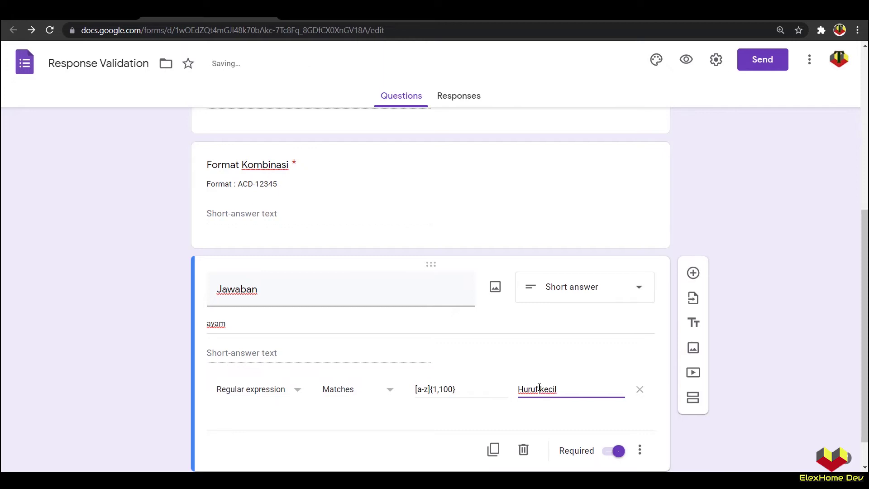
left_click(523, 390)
type("arus ")
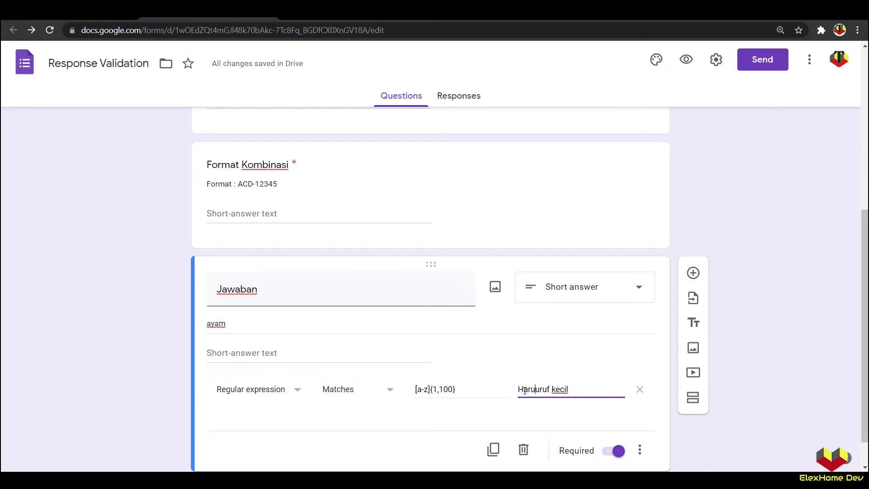
type("h")
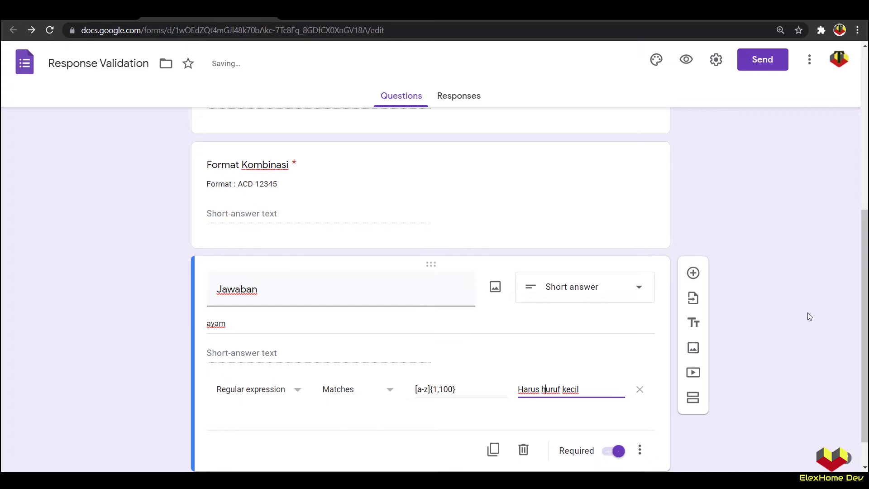
left_click(687, 59)
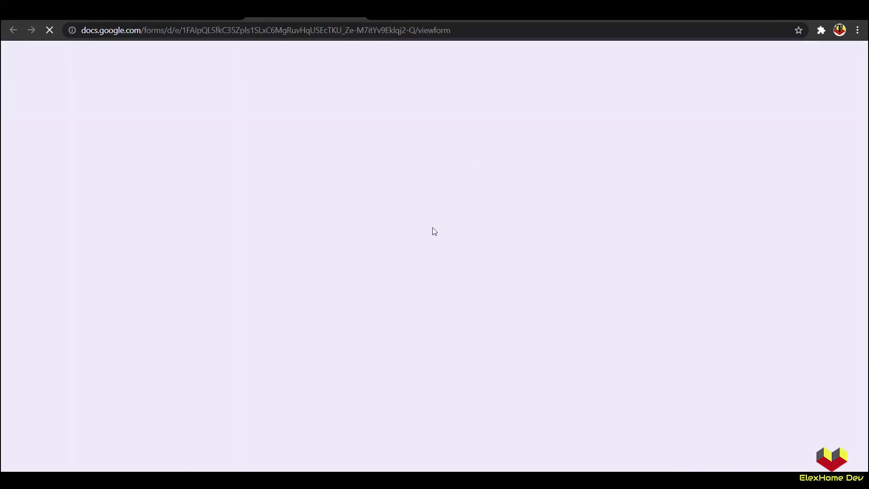
Step: Answer Jawaban with 'Ayam' to trigger the 'Harus huruf kecil' error
scroll(323, 407, "down", 5)
left_click(284, 349)
type("Ayam")
left_click(205, 362)
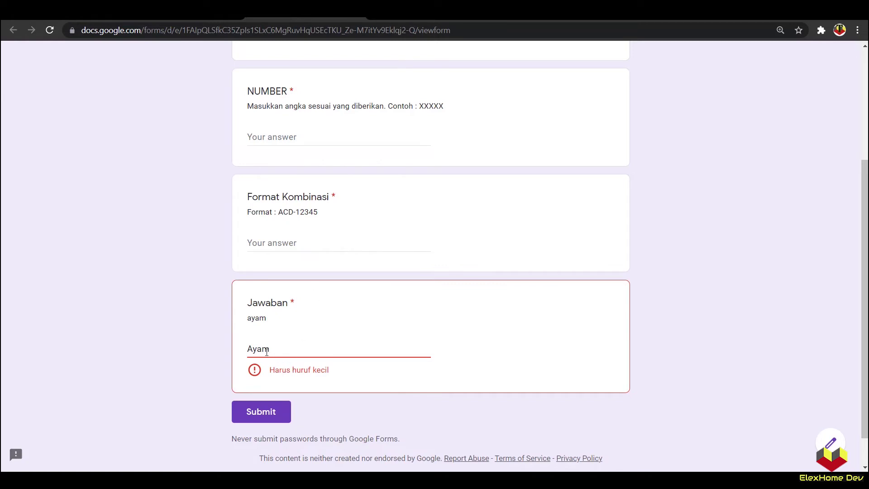
Step: Replace the answer with 'ayam' copied from the description, then try 'ayamdad'
double_click(258, 320)
right_click(258, 319)
left_click(274, 328)
double_click(255, 350)
right_click(255, 352)
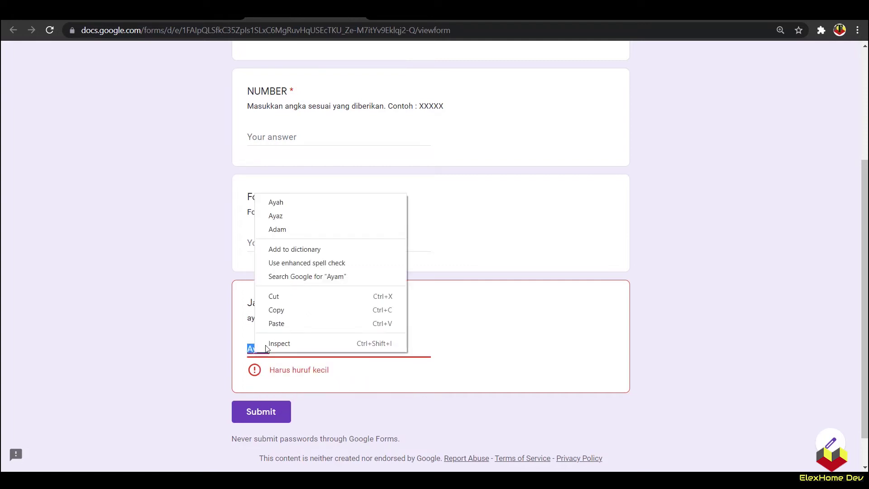
left_click(273, 322)
left_click(289, 348)
type("dad")
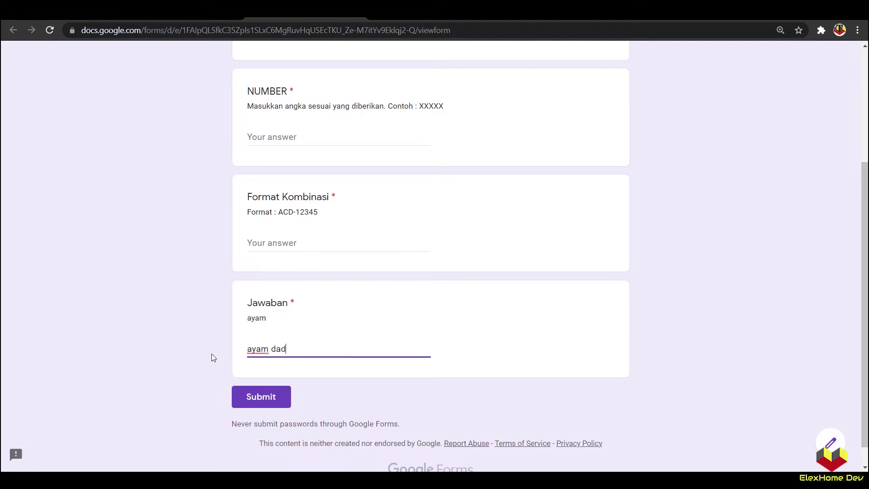
left_click(205, 354)
Step: Change the answer to 'ayamksaskajsk' and check the validation again
left_click(297, 349)
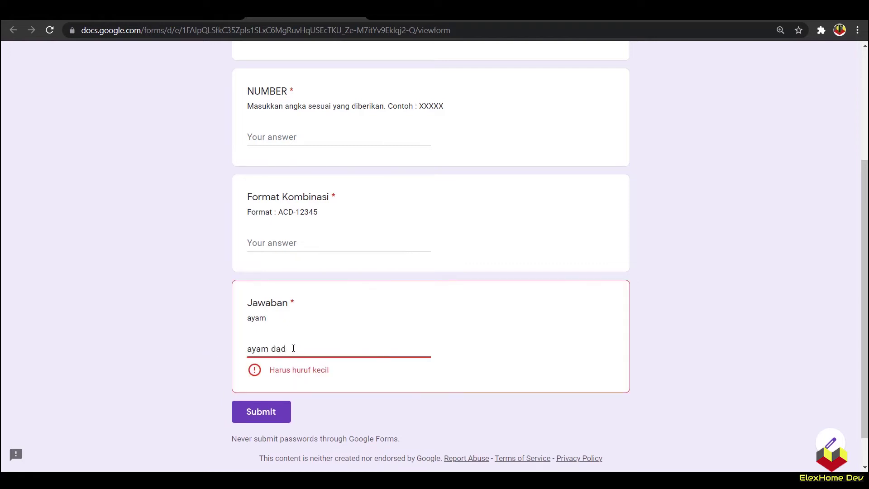
type("ss")
left_click_drag(306, 349, 270, 349)
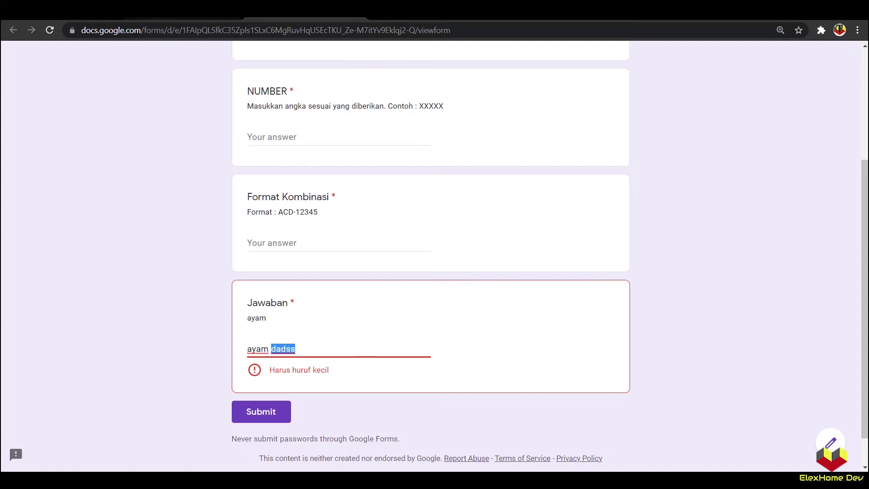
key("BackSpace")
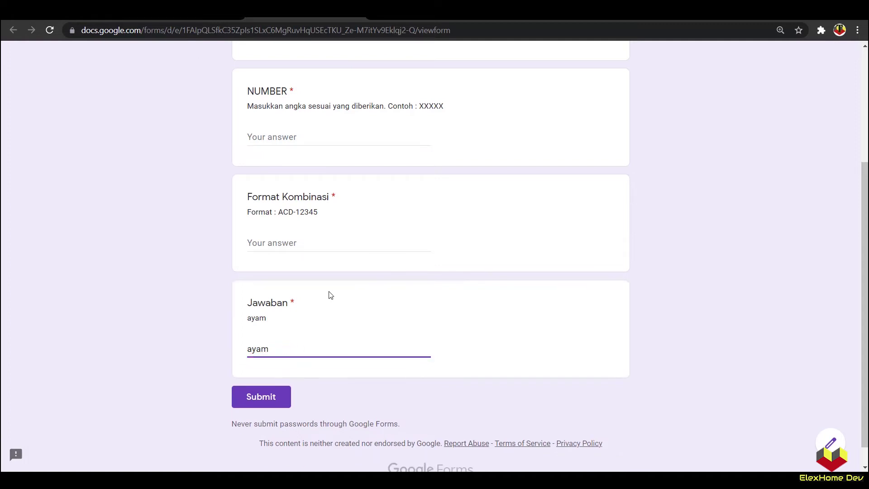
type("ksaskajsk")
key("ctrl+a")
left_click(123, 308)
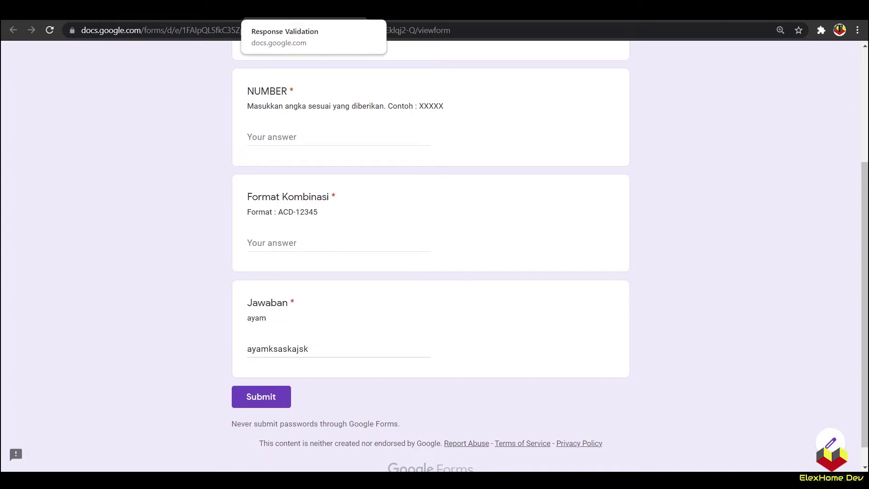
Step: Replace the answer with 'AYAM' to see the custom error, then return to the editor
left_click(357, 10)
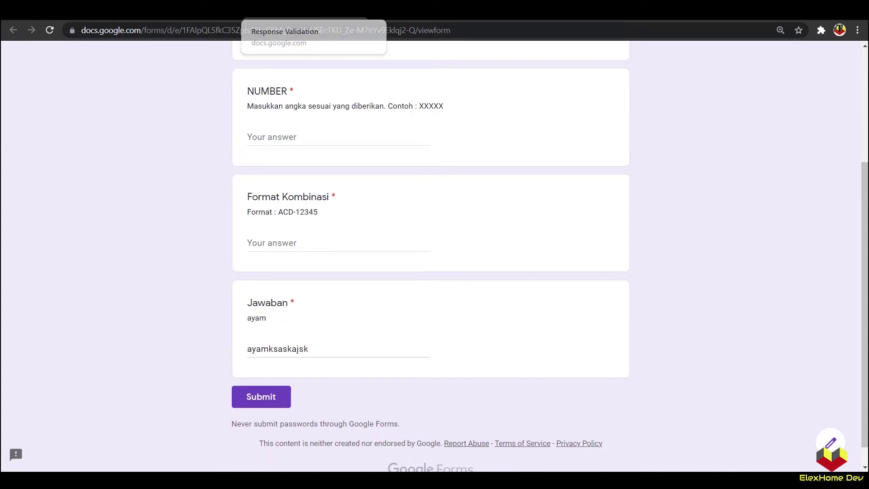
left_click(534, 95)
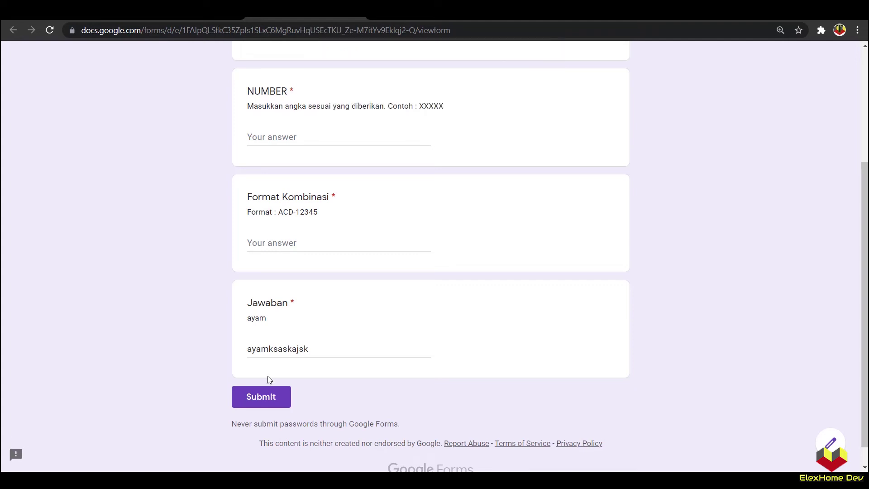
left_click_drag(339, 346, 191, 355)
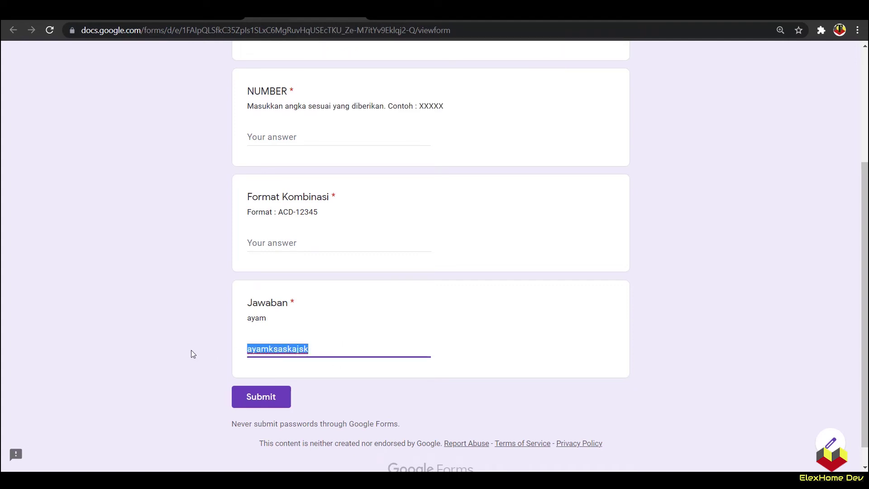
type("nl")
key("BackSpace")
key("BackSpace")
key("Caps_Lock")
type("AYAM")
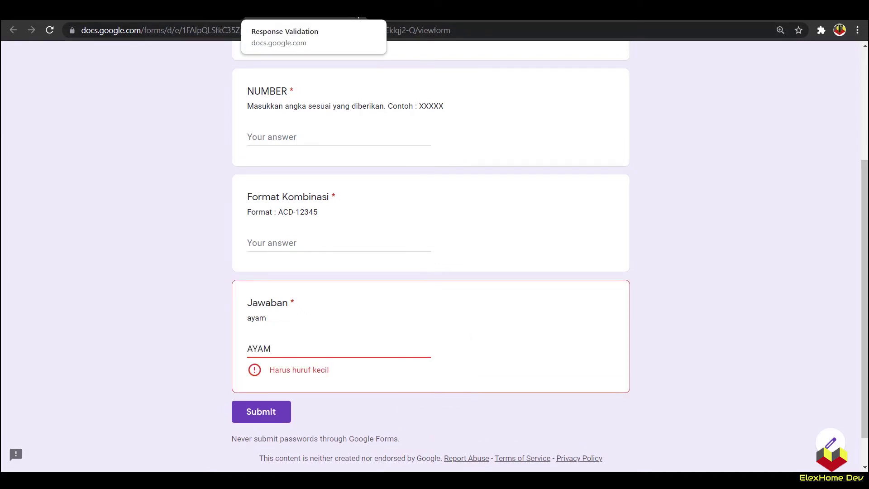
left_click(357, 17)
left_click(491, 113)
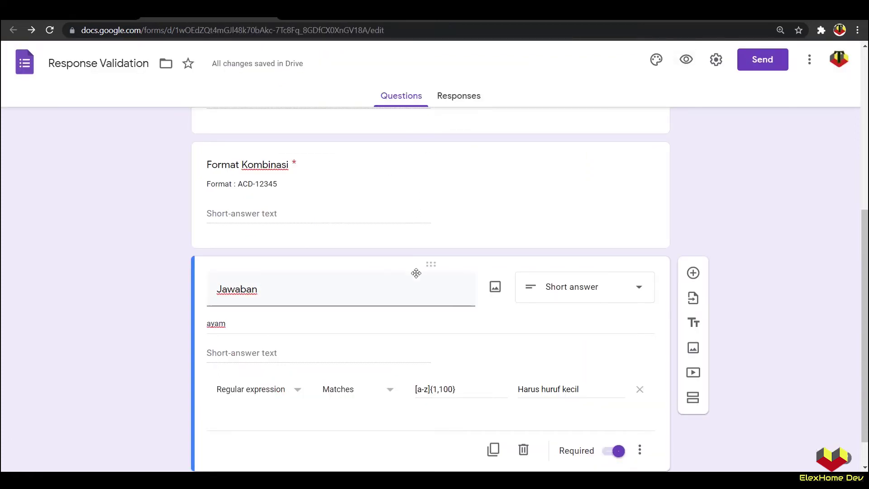
Step: Make the form a quiz released after manual review, hiding missed questions, correct answers and point values
scroll(464, 363, "down", 2)
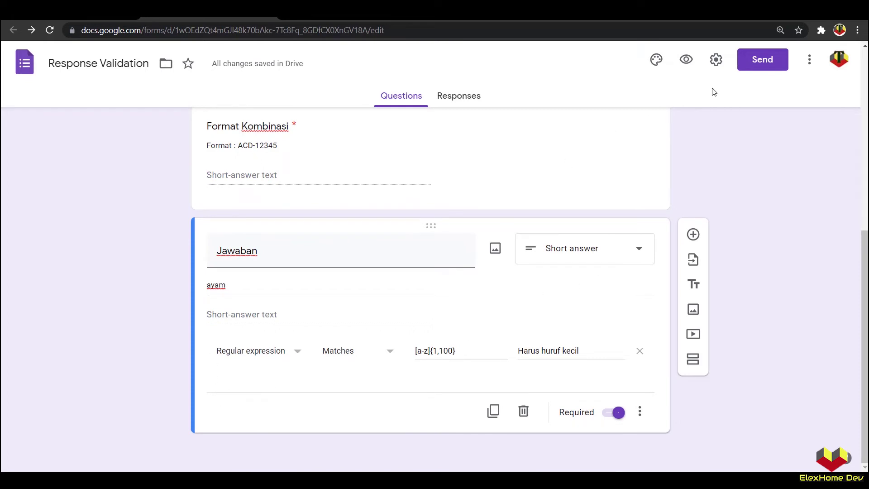
left_click(716, 60)
left_click(536, 122)
left_click(272, 157)
left_click(268, 273)
left_click(268, 348)
left_click(268, 375)
scroll(286, 367, "down", 1)
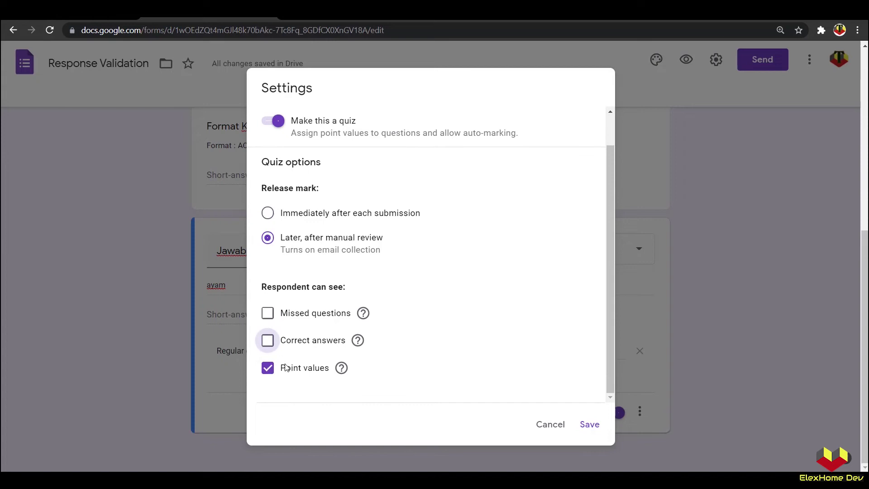
left_click(316, 374)
left_click(597, 425)
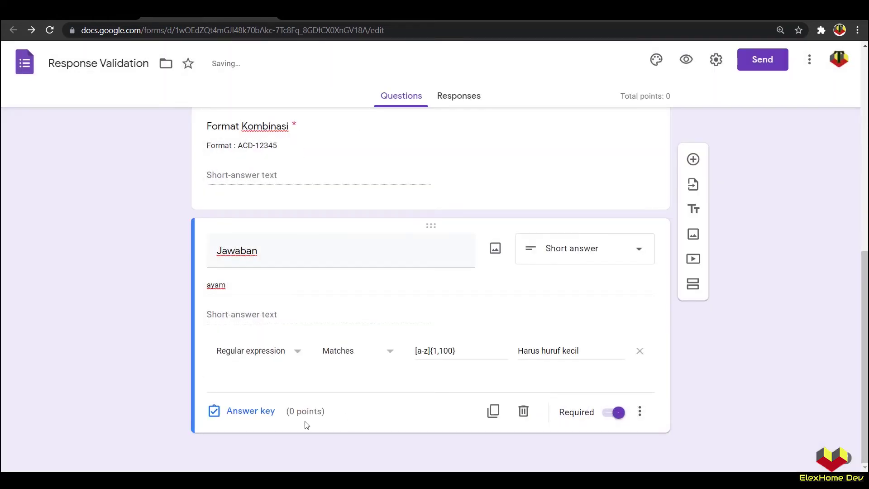
Step: Add 'ayam' as the Jawaban question's correct answer, worth 1 point
left_click(248, 411)
left_click(246, 314)
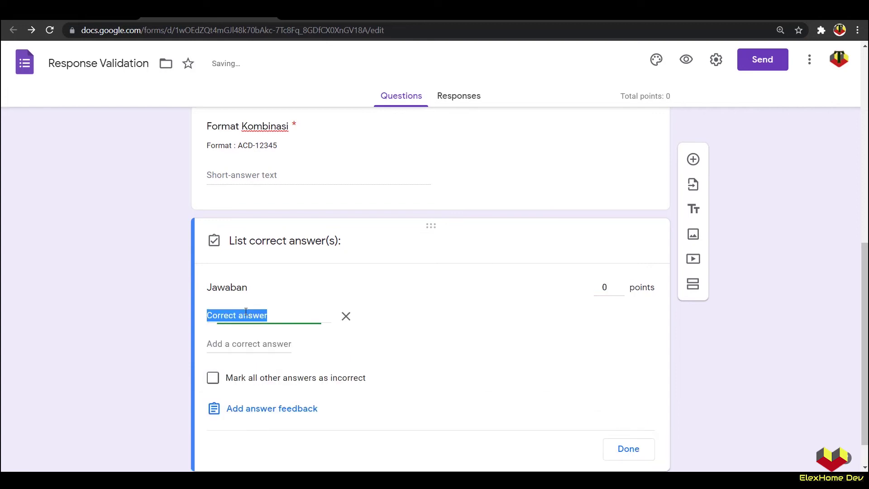
type("ayam")
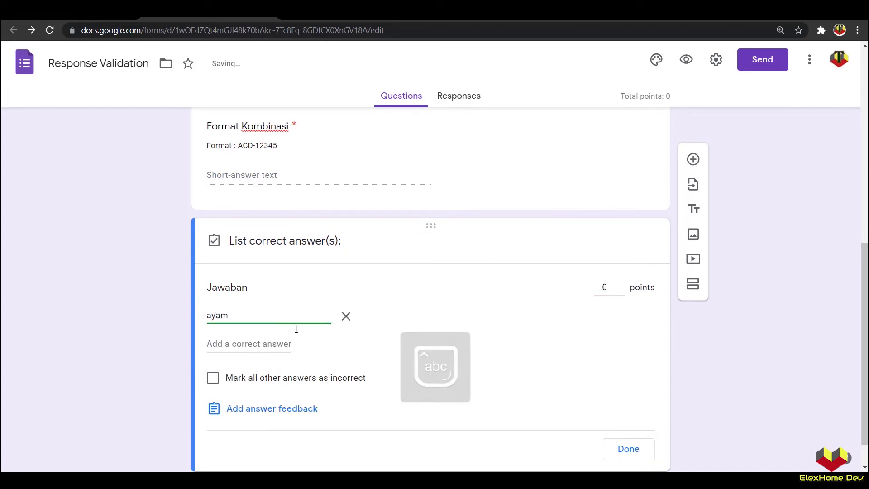
left_click(620, 288)
left_click(620, 286)
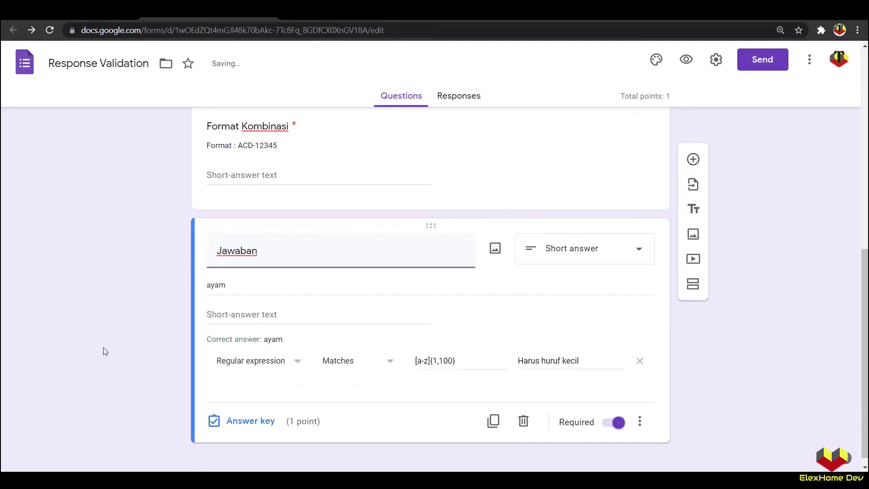
Step: Add 'Ayam' and 'AYAM' as extra correct answers, then delete both and finish the answer key
double_click(230, 285)
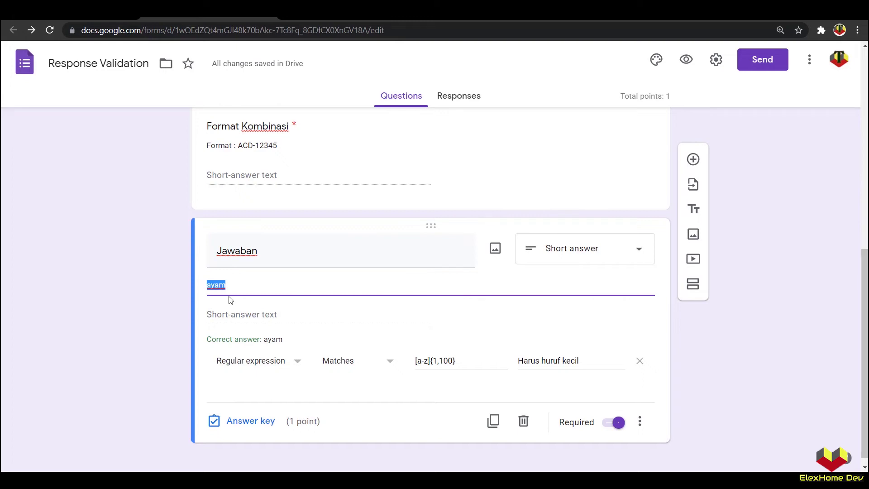
left_click(254, 422)
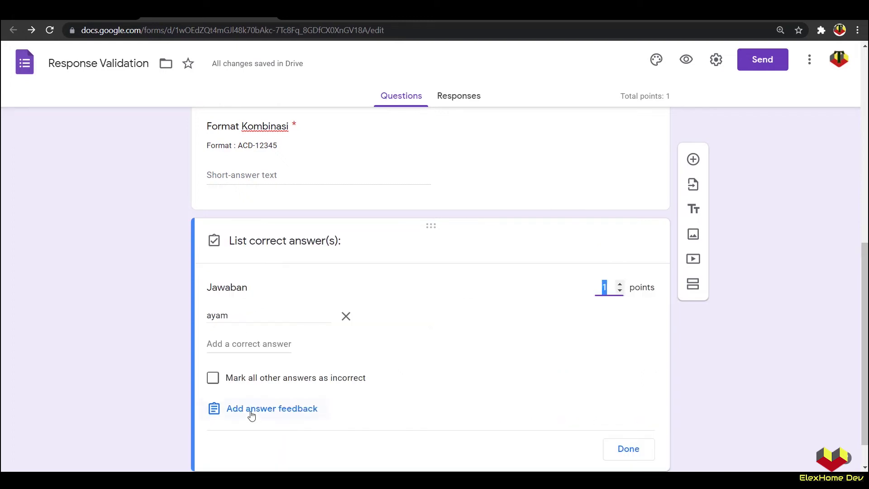
left_click(241, 344)
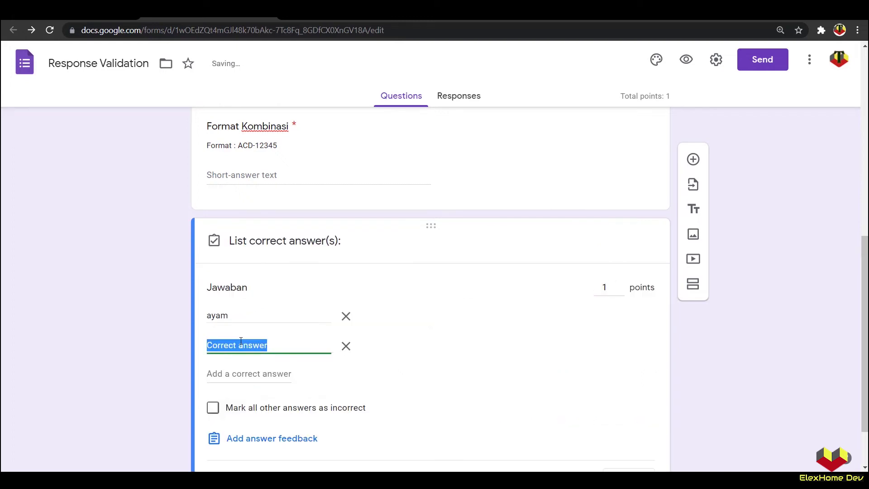
type("Ayam")
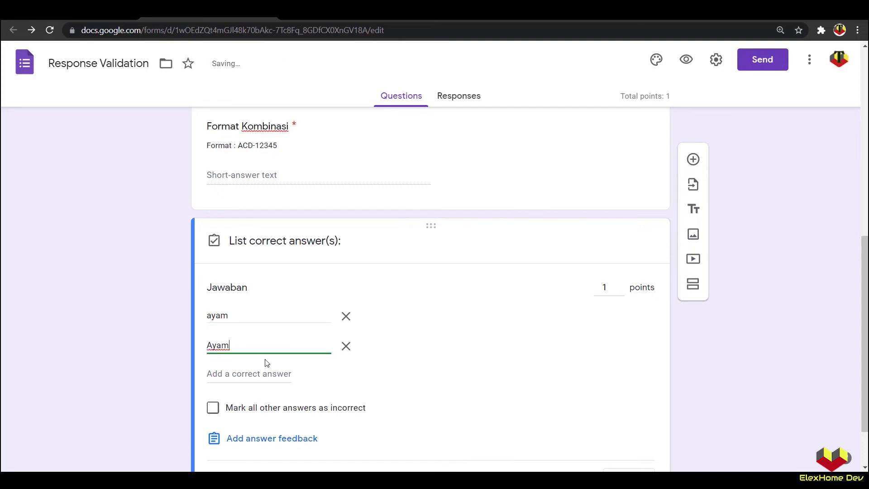
left_click(258, 374)
key("Caps_Lock")
type("AYAM")
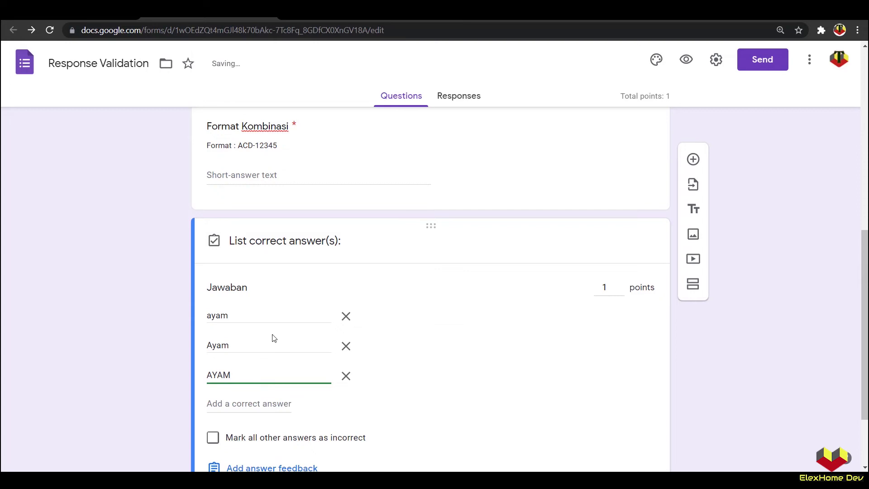
left_click(347, 376)
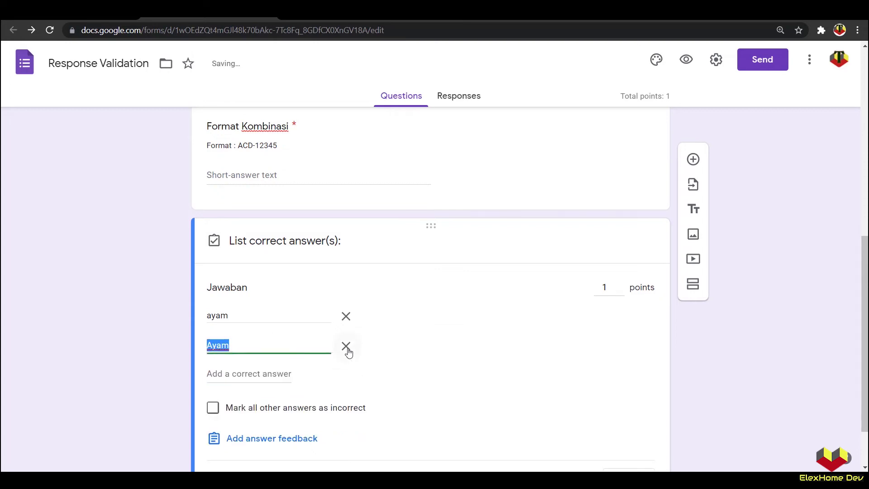
left_click(347, 347)
left_click(629, 449)
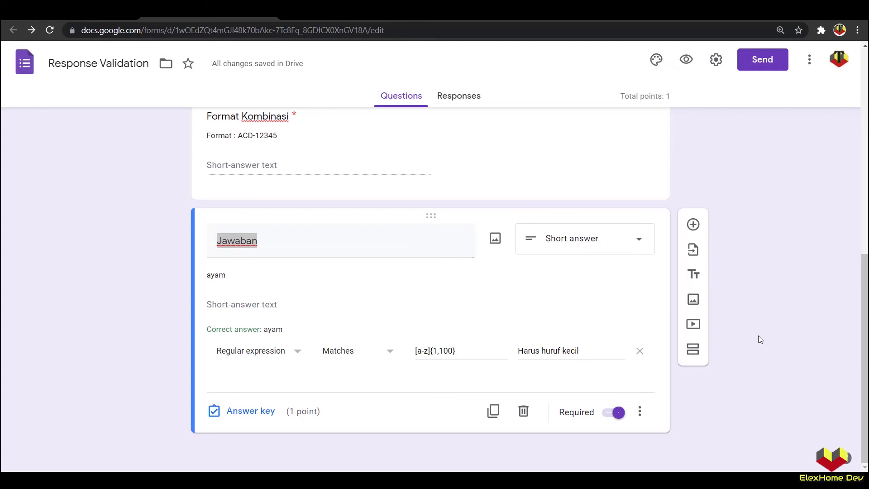
Step: Duplicate the Jawaban question and append '2 Kata' to the copy's title
left_click(494, 412)
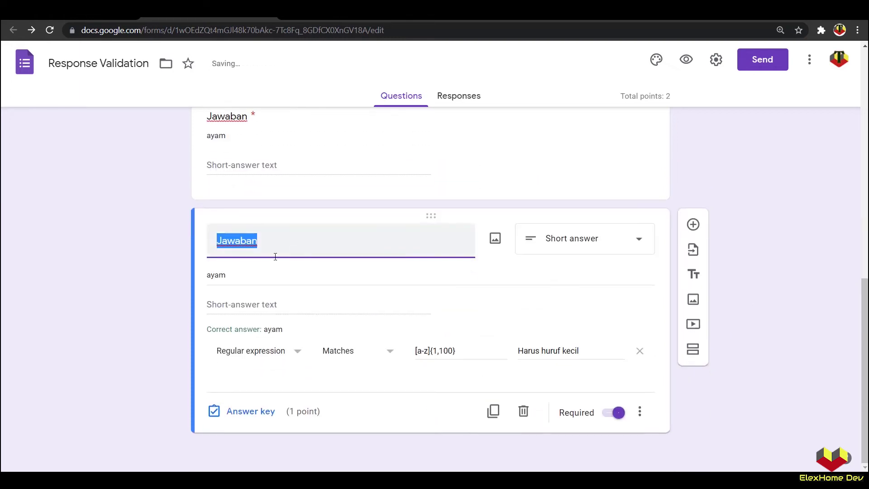
left_click(259, 244)
type("2 ")
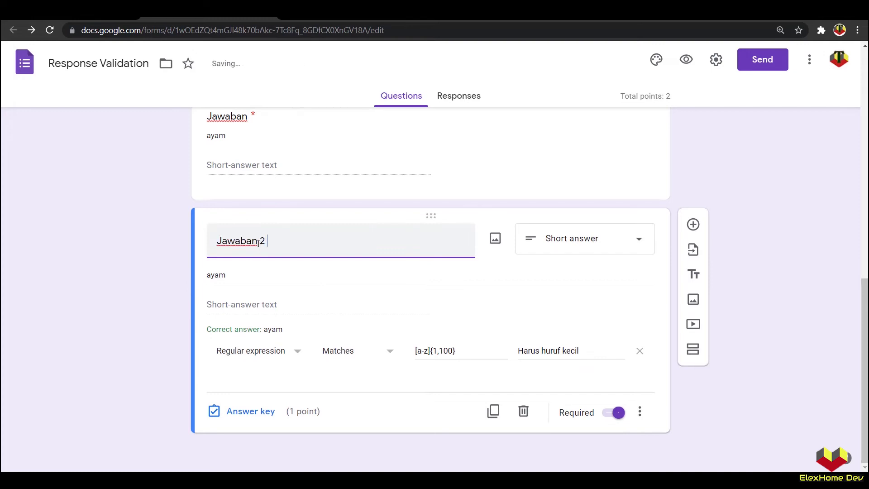
type("Kata")
Step: Change the copy's description from 'ayam' to 'ayam bebek'
double_click(240, 277)
left_click(240, 277)
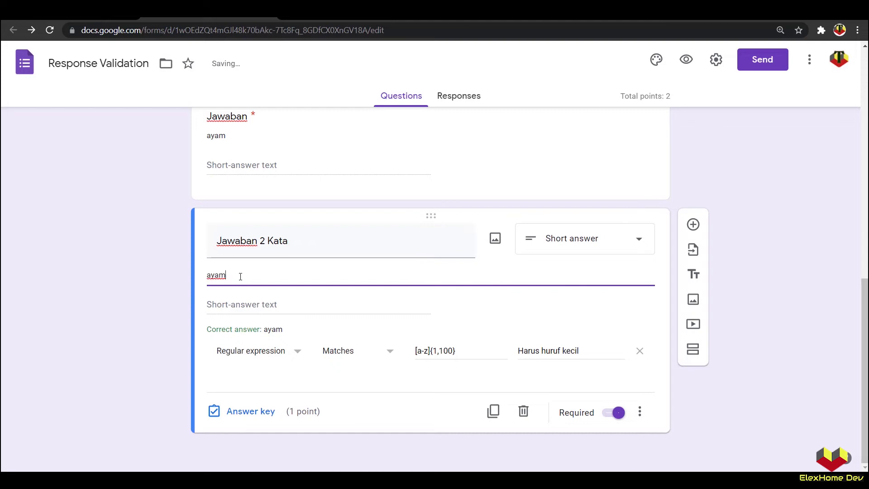
type("bebek")
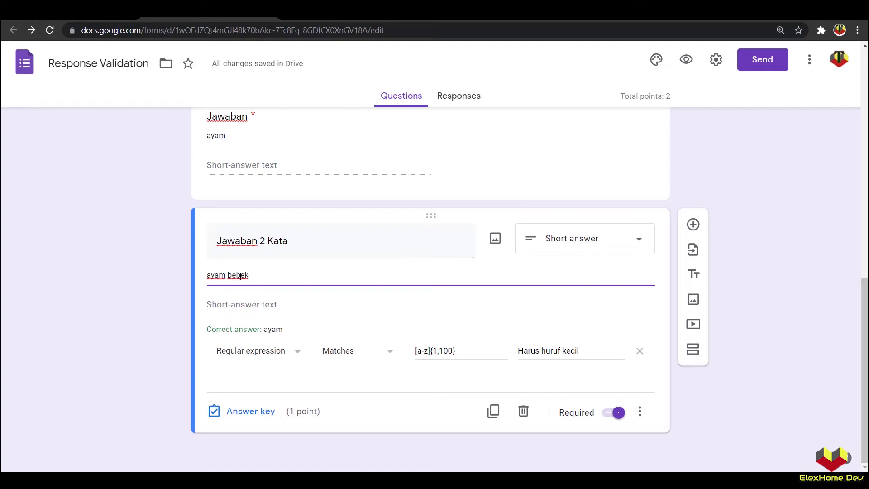
Step: Raise the regex length limit to 20, so the pattern reads [a-z]{1,20}
left_click(466, 352)
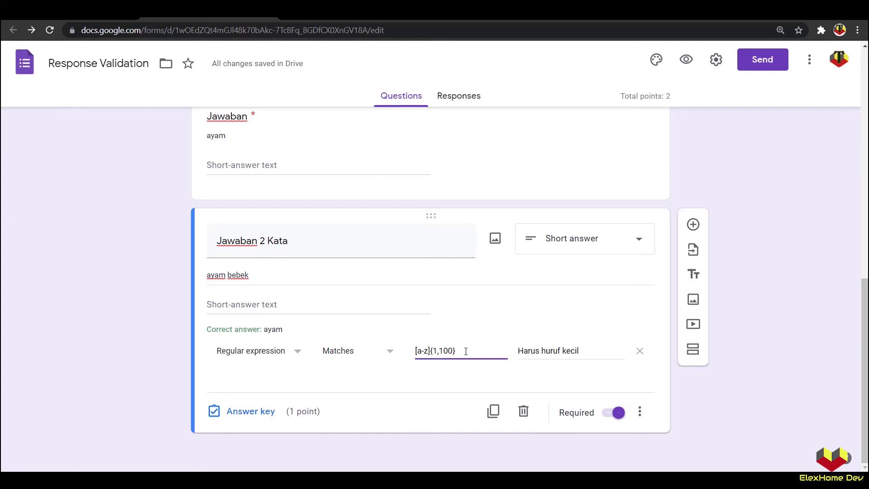
left_click_drag(456, 351, 414, 351)
left_click(443, 351)
left_click_drag(439, 351, 450, 351)
type("2")
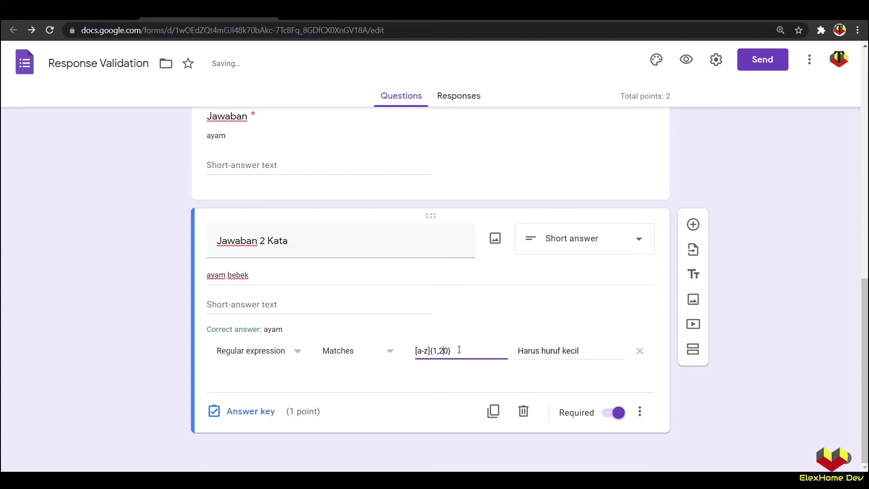
Step: Copy [a-z]{1,20}, then append \s and a pasted second [a-z]{1,20} to the pattern
left_click_drag(458, 351, 415, 351)
right_click(420, 351)
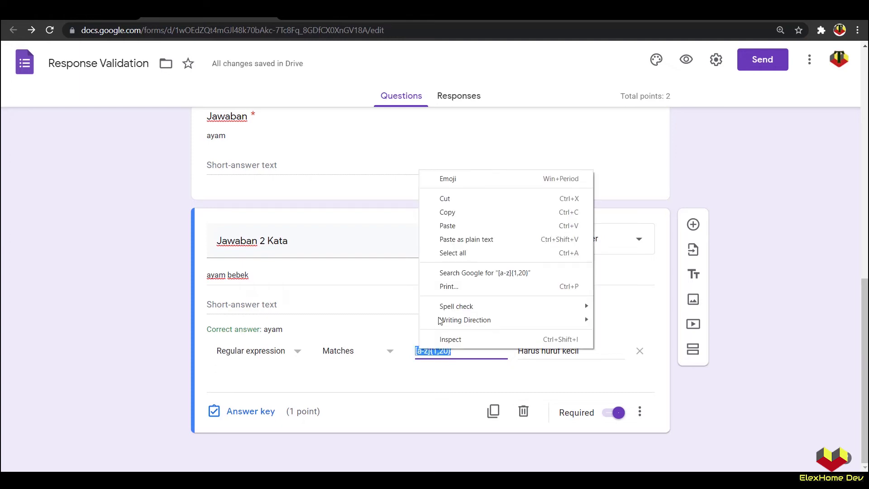
left_click(448, 212)
left_click(460, 350)
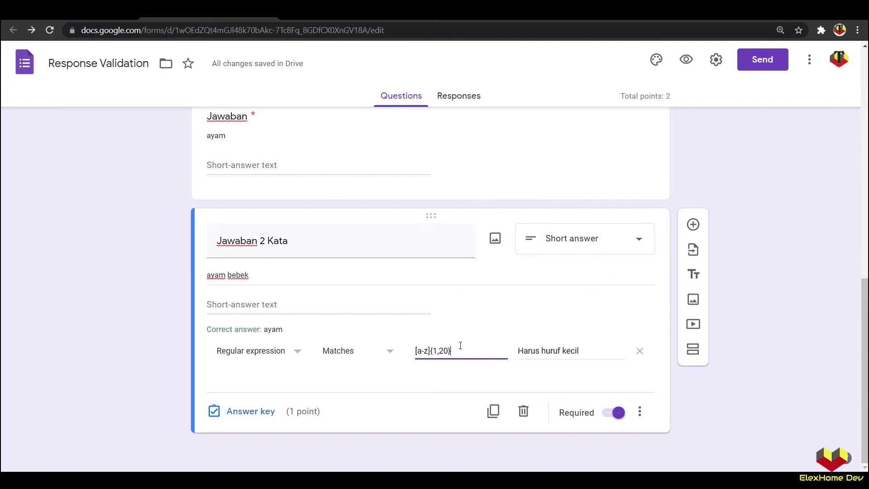
type("\\s")
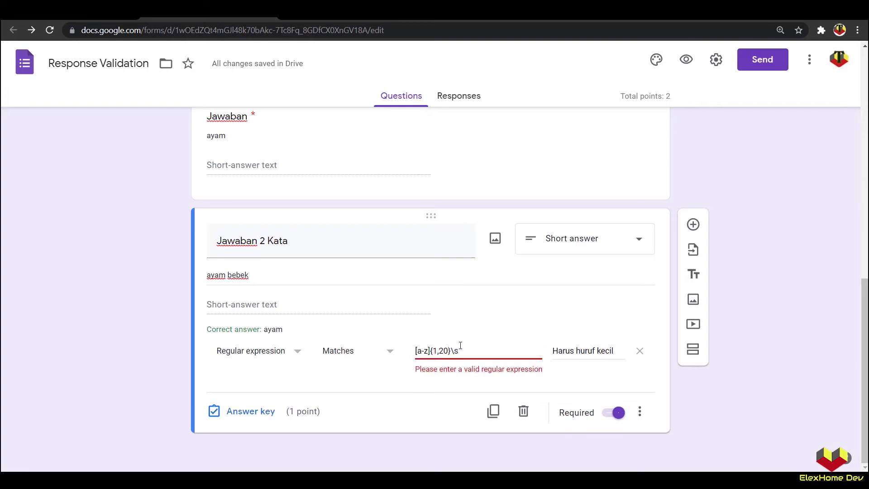
right_click(462, 351)
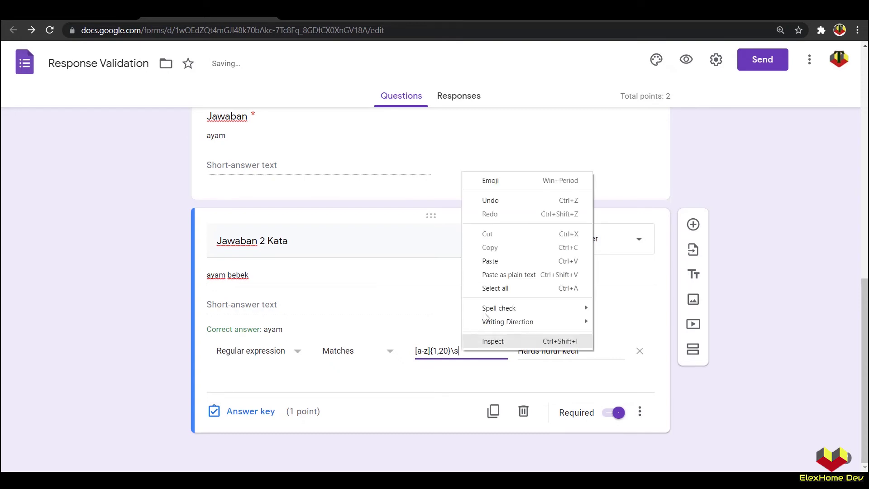
left_click(491, 261)
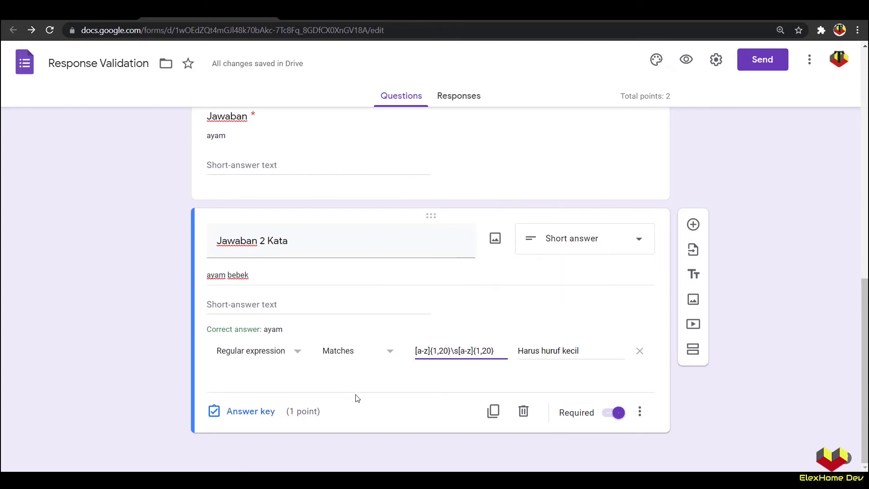
Step: In the preview, paste the sample 'ayam bebek' as the Jawaban 2 Kata answer and submit
left_click(692, 61)
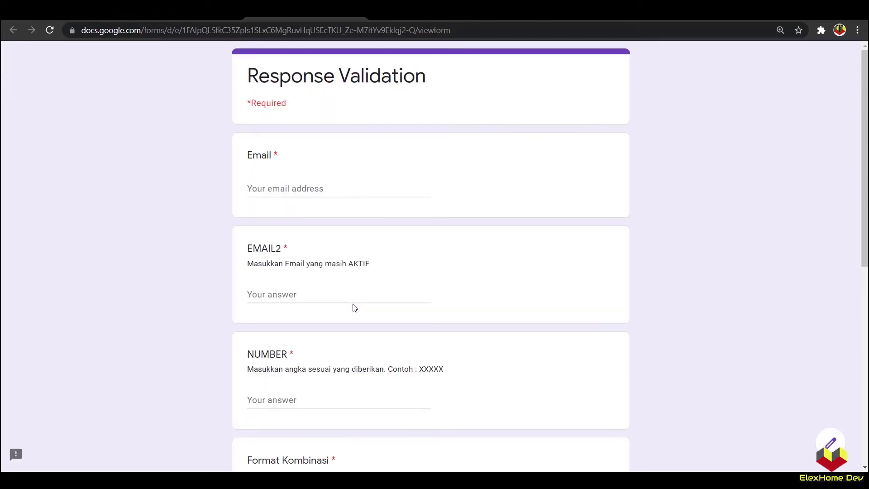
scroll(354, 308, "down", 9)
left_click_drag(249, 295, 290, 300)
right_click(283, 296)
left_click(293, 302)
right_click(274, 327)
left_click(304, 240)
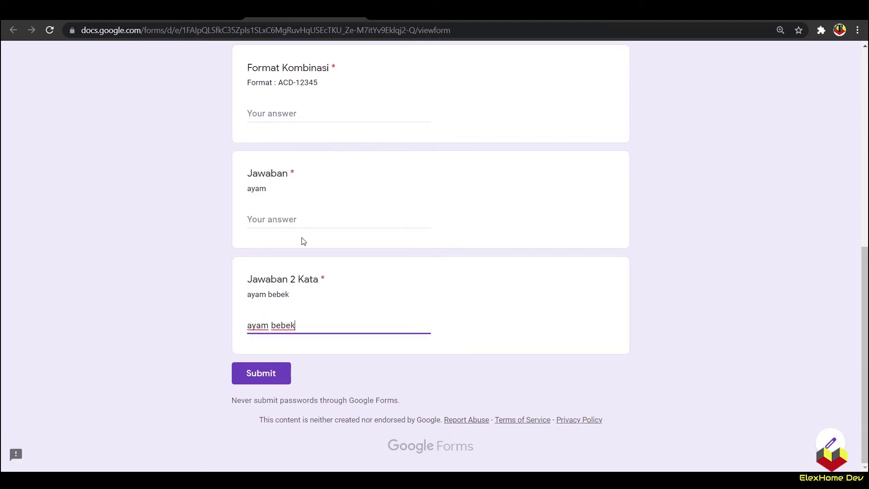
left_click(213, 333)
left_click(252, 364)
Step: Test the answer 'ayam Bebek', then replace it with 'harimau makan' and validate
scroll(298, 337, "down", 10)
left_click_drag(298, 326, 272, 327)
key("Caps_Lock")
key("Caps_Lock")
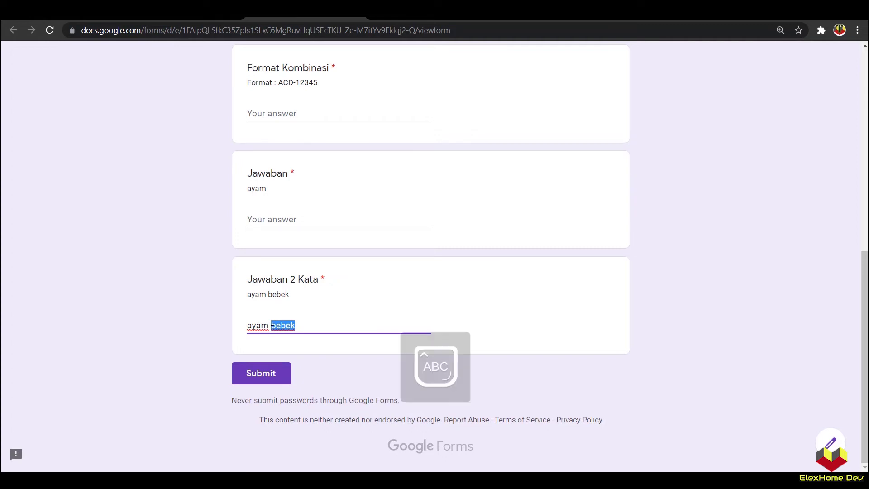
type("Bebe")
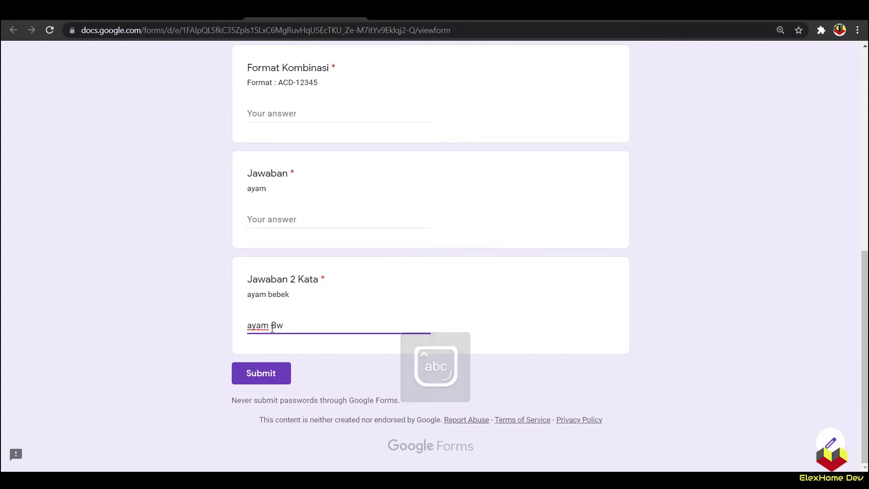
type("k")
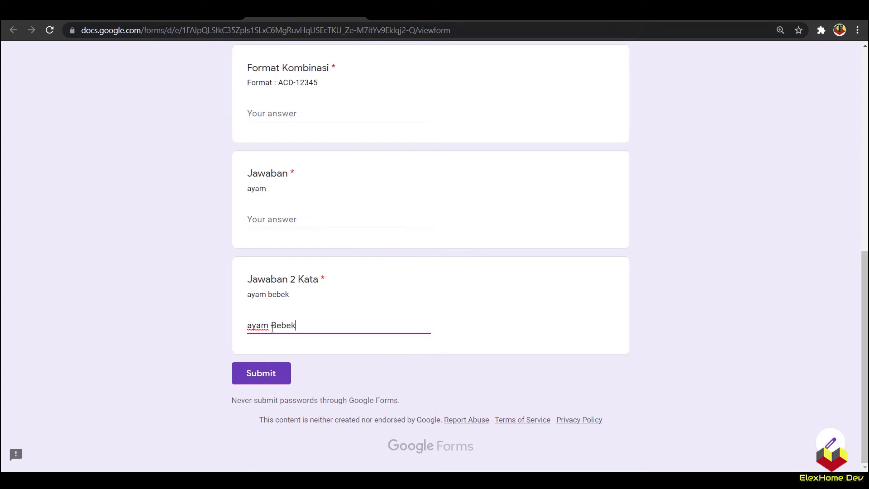
left_click(214, 353)
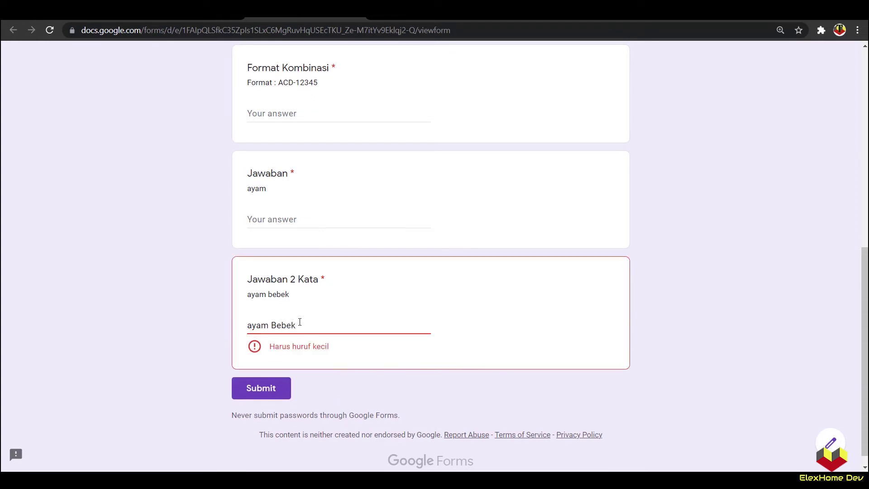
left_click_drag(298, 325, 223, 323)
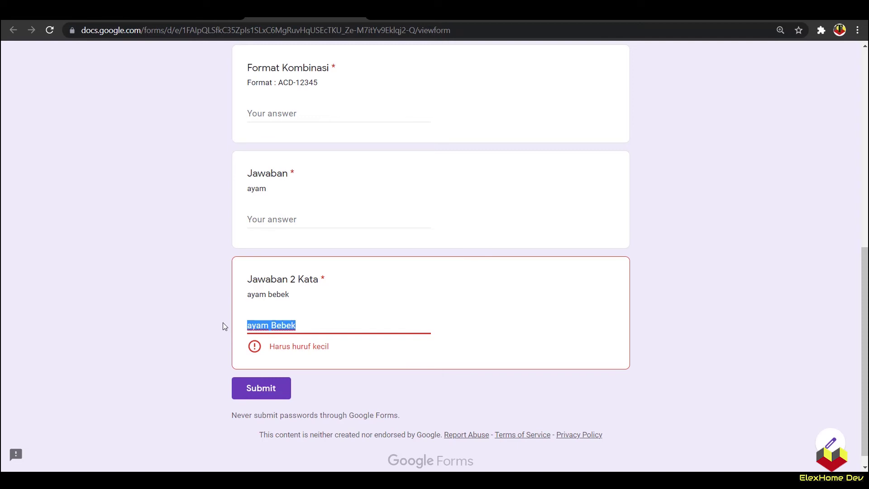
type("h")
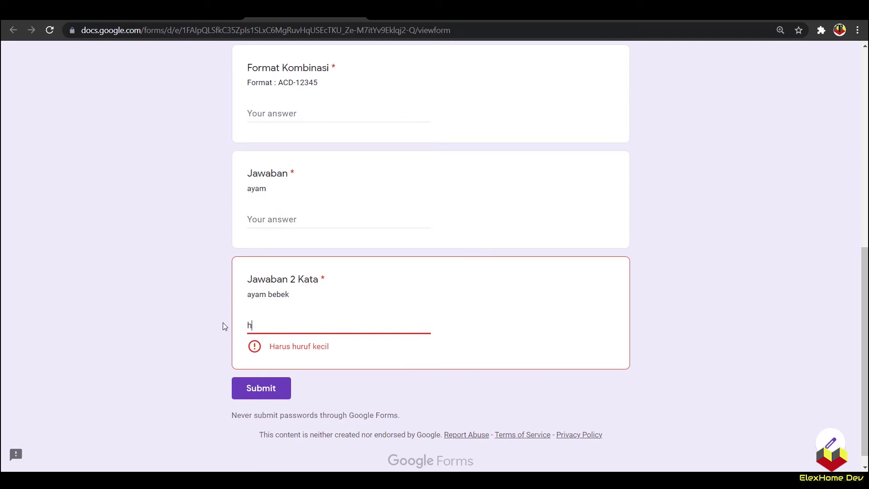
type("arimau makan")
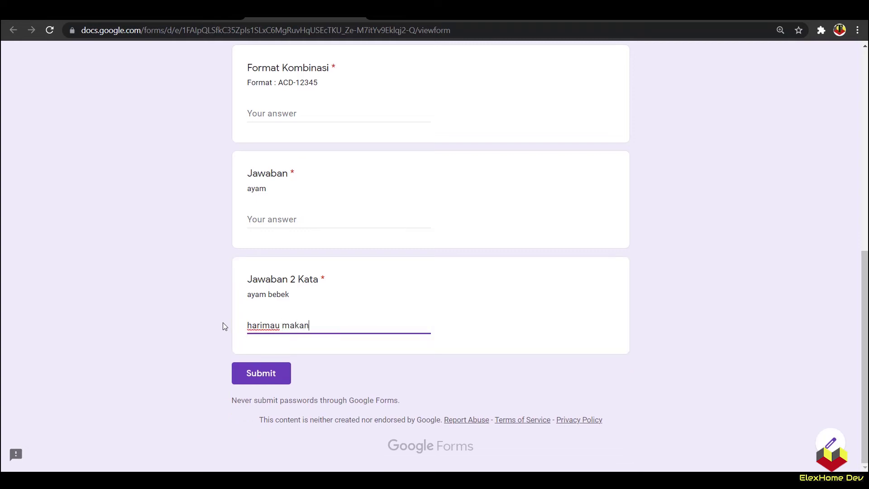
left_click(223, 322)
Step: Capitalise the m in 'harimau makan', revert it to lowercase, and re-run validation
left_click_drag(293, 297, 246, 300)
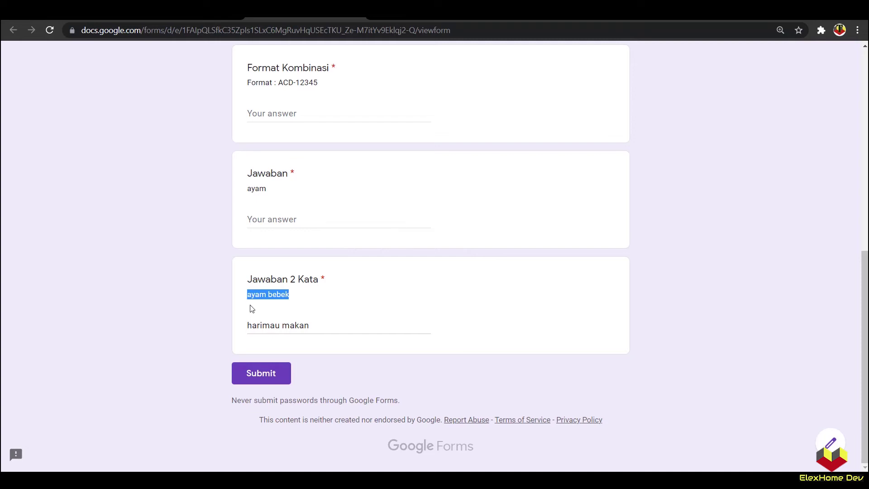
left_click(252, 324)
left_click(314, 325)
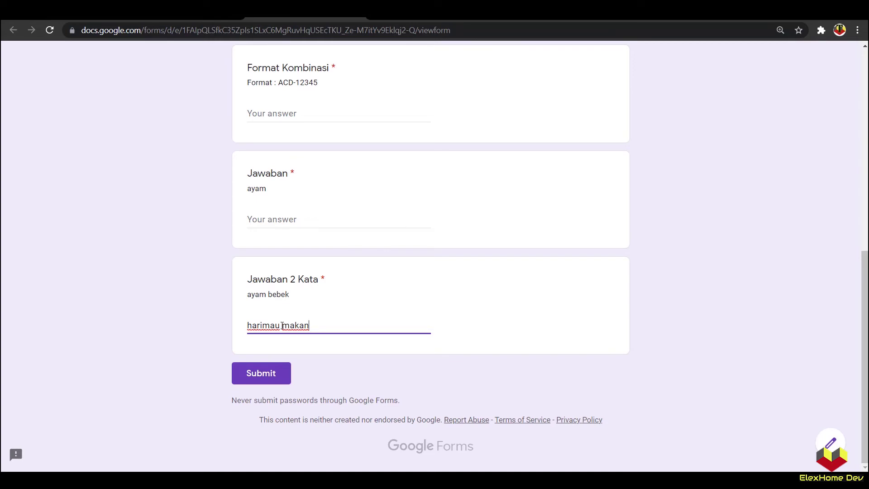
left_click_drag(282, 325, 290, 325)
type("M")
key("shift+Left")
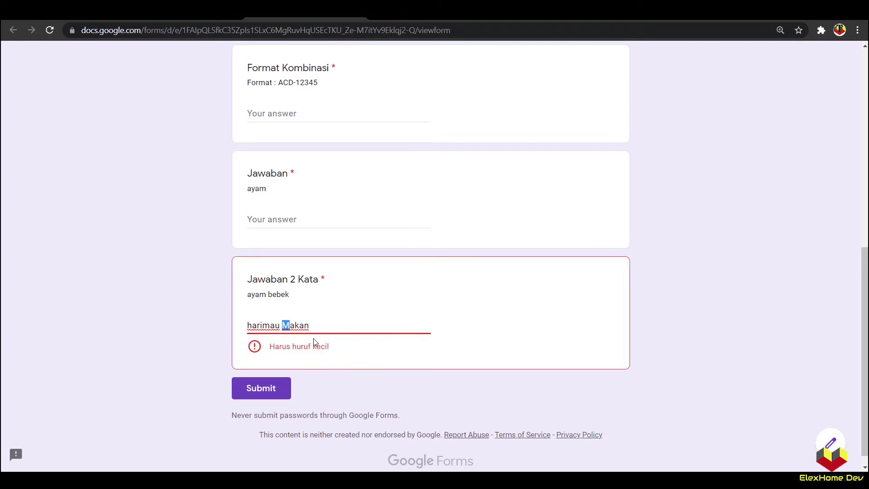
key("BackSpace")
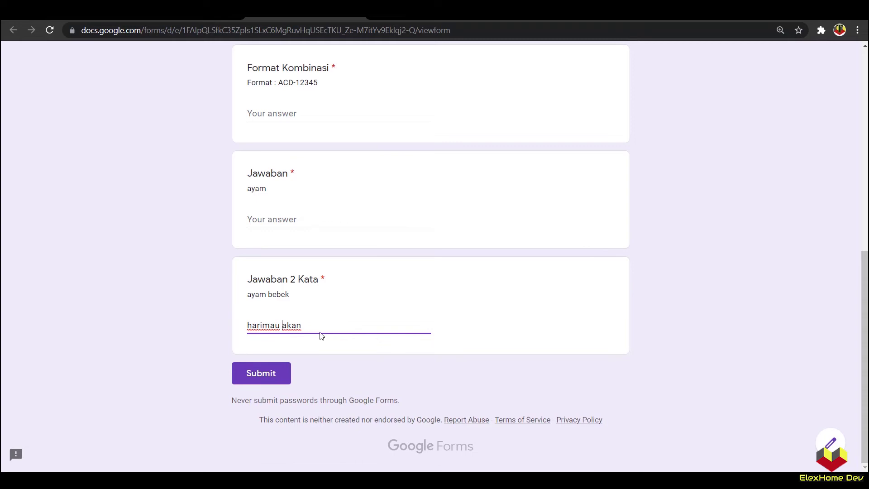
type("m")
left_click(316, 325)
left_click(219, 329)
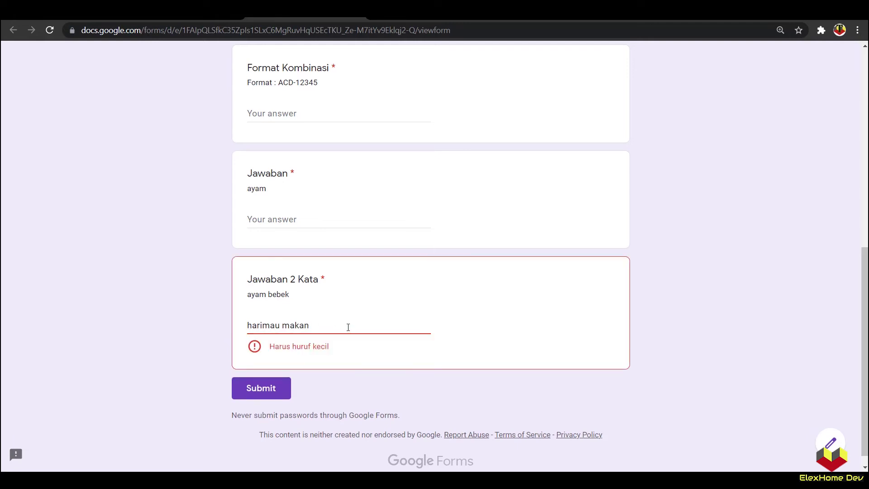
Step: Back in the editor, append '/ Hindari Spasi' to the Jawaban 2 Kata error message
left_click(191, 12)
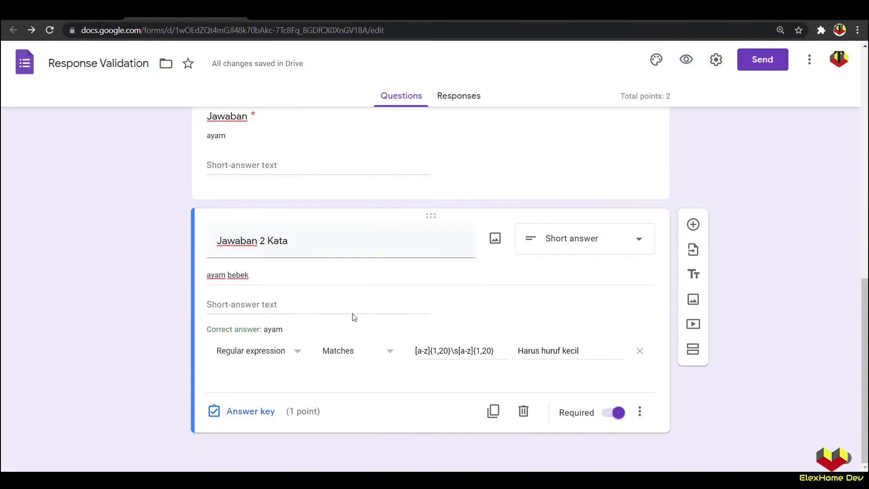
left_click(590, 352)
type("/ Hindari ")
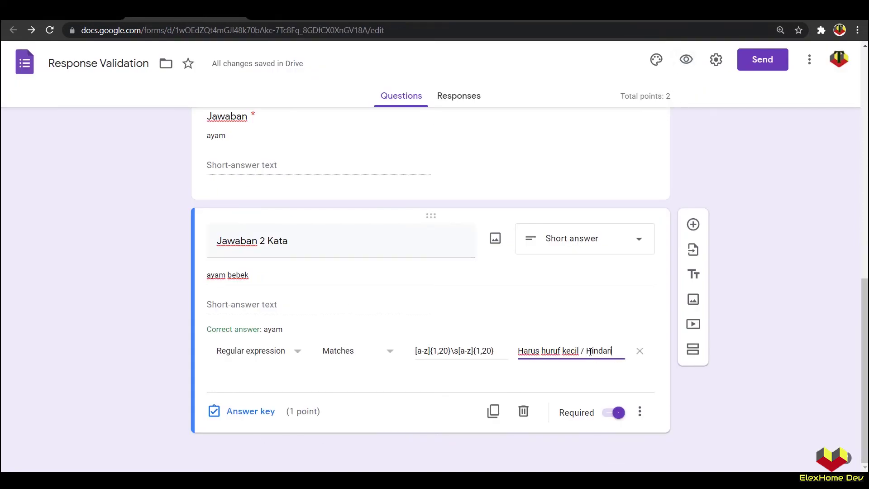
type("Spasi")
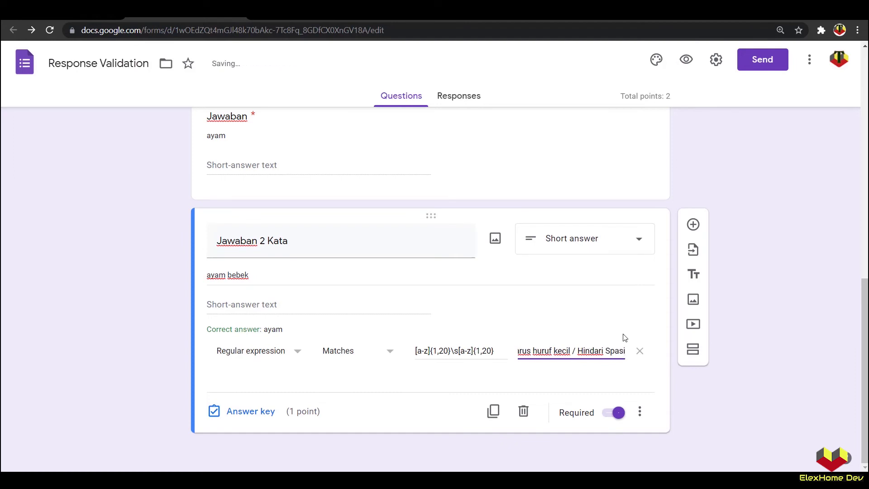
Step: Reload the preview, answer 'kamu lari ' with a trailing space, then delete the space
left_click(301, 19)
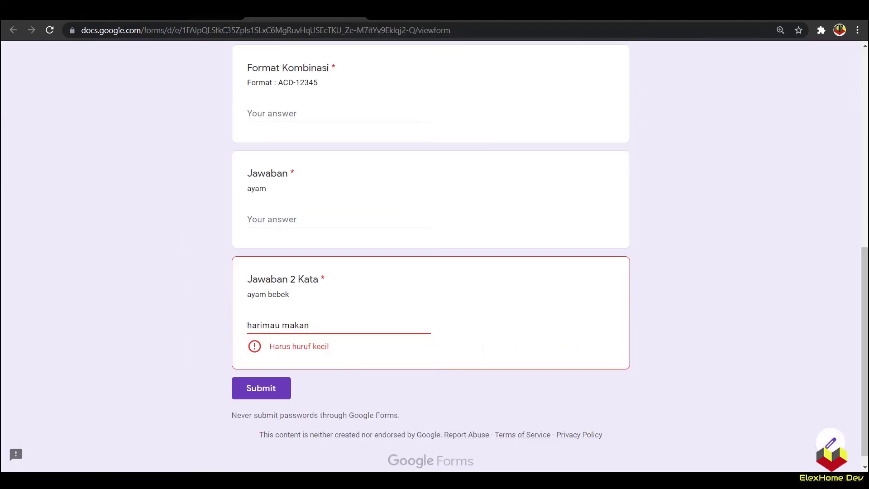
left_click(50, 30)
left_click(483, 96)
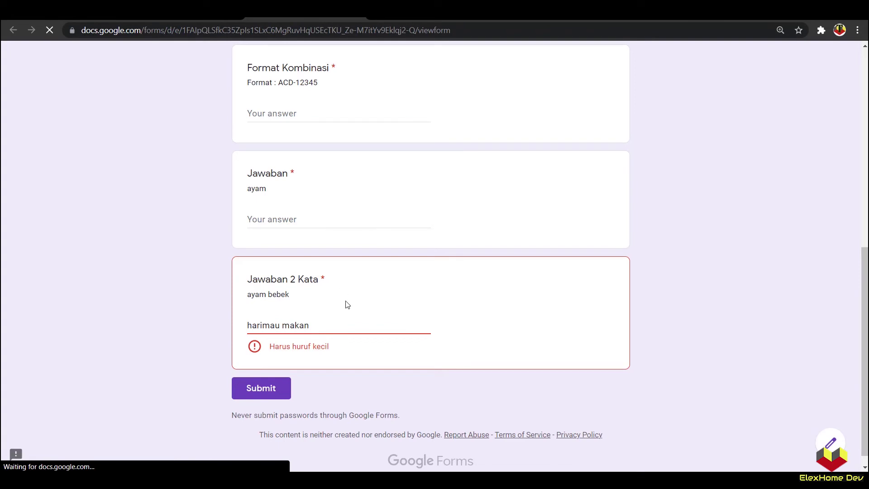
left_click(301, 319)
type("kamu lari")
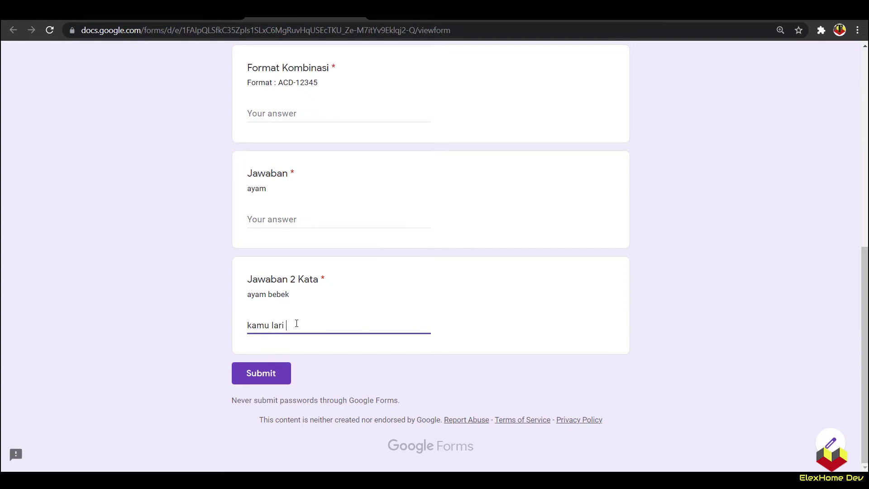
left_click(132, 322)
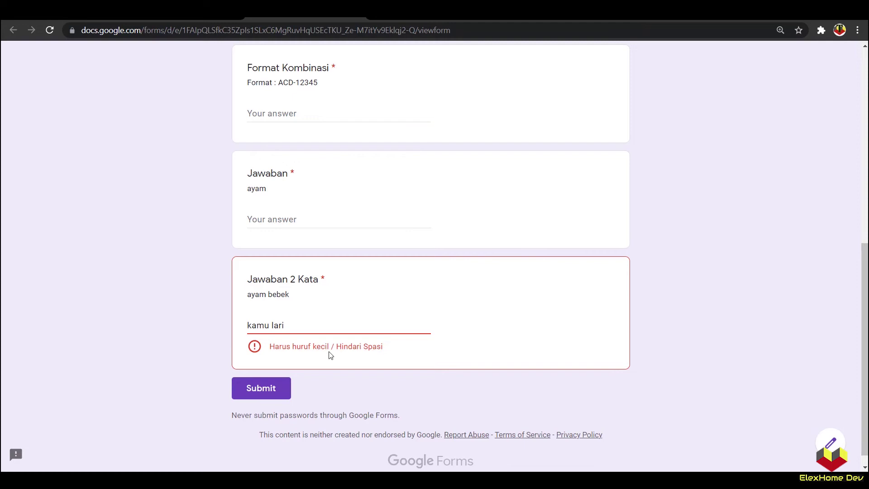
left_click(319, 329)
key("BackSpace")
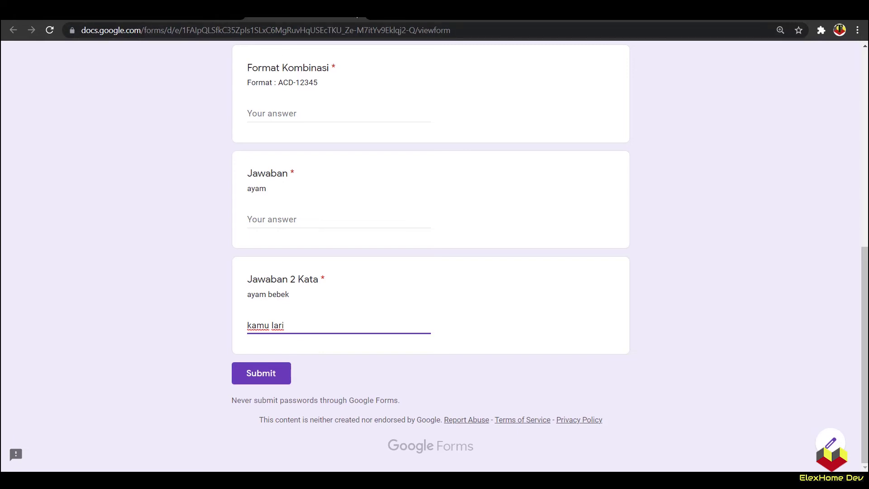
Step: Close the viewform preview tab and confirm Leave to return to the Response Validation editor
left_click(358, 17)
key("Return")
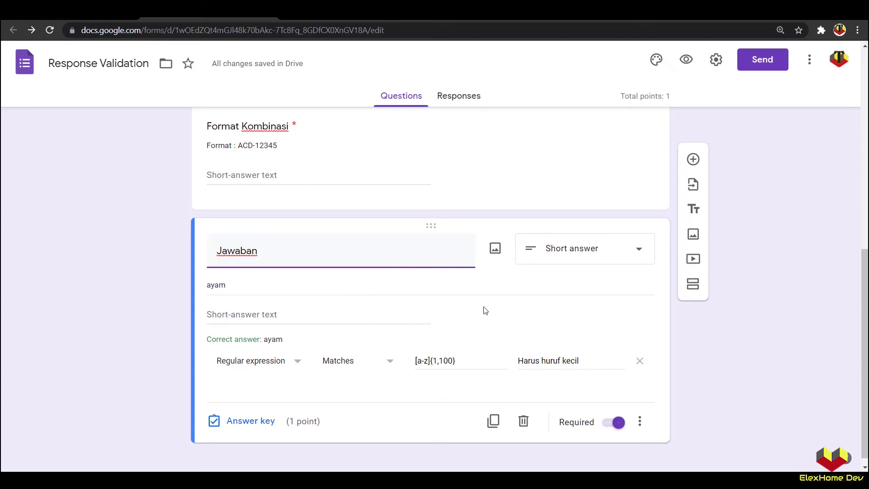
Step: Duplicate the Jawaban question as 'Tahun Lulus' with description 'Contoh : 1991'
left_click(493, 421)
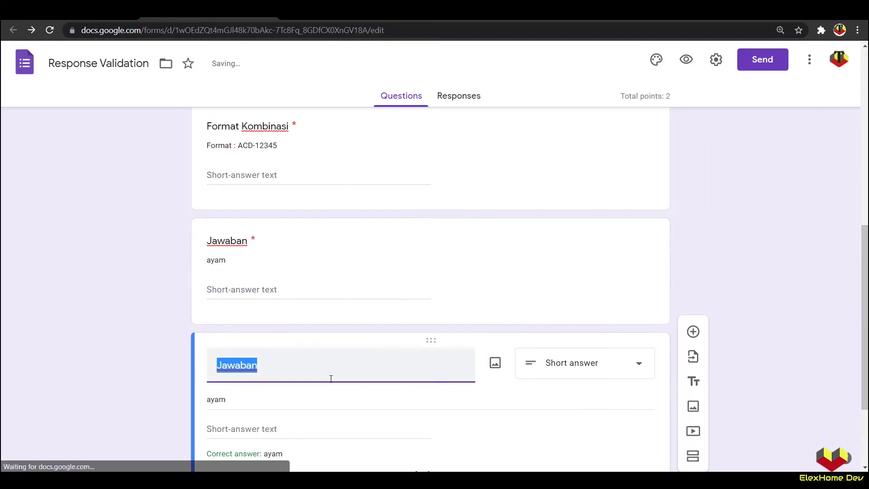
type("Ta")
type("hun Lulus")
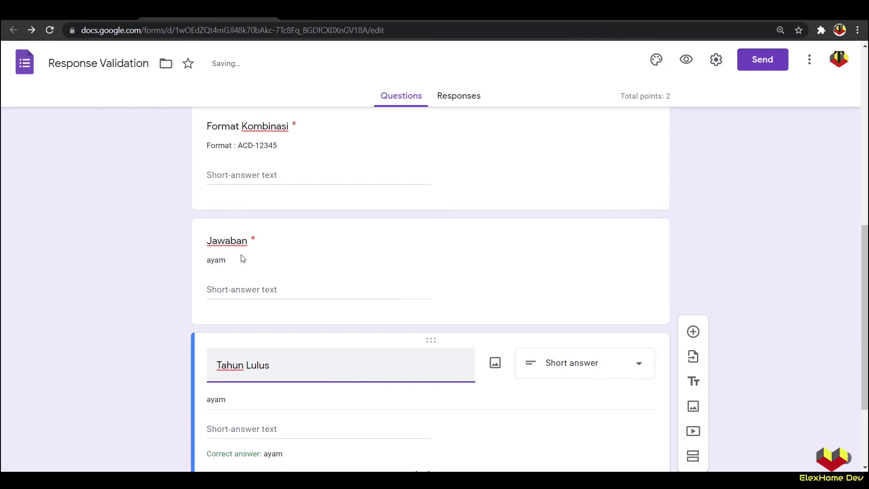
scroll(450, 291, "down", 3)
double_click(236, 287)
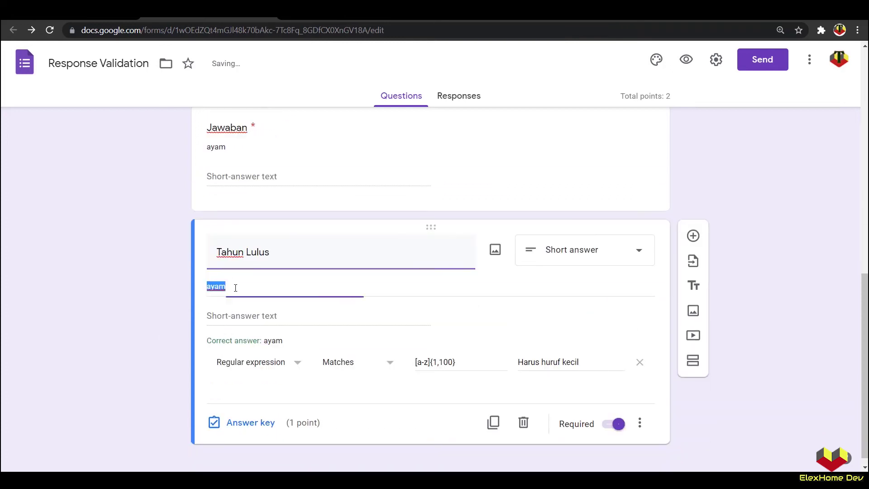
type("Con")
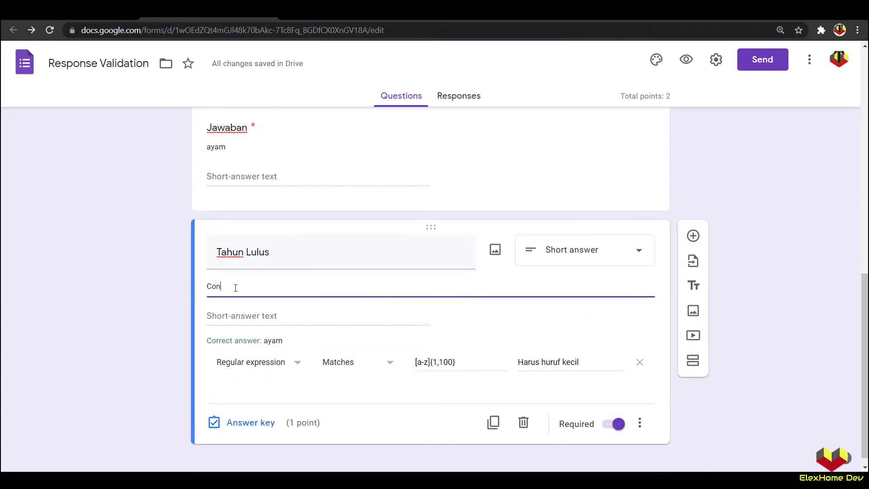
type("toh T1991")
left_click(111, 325)
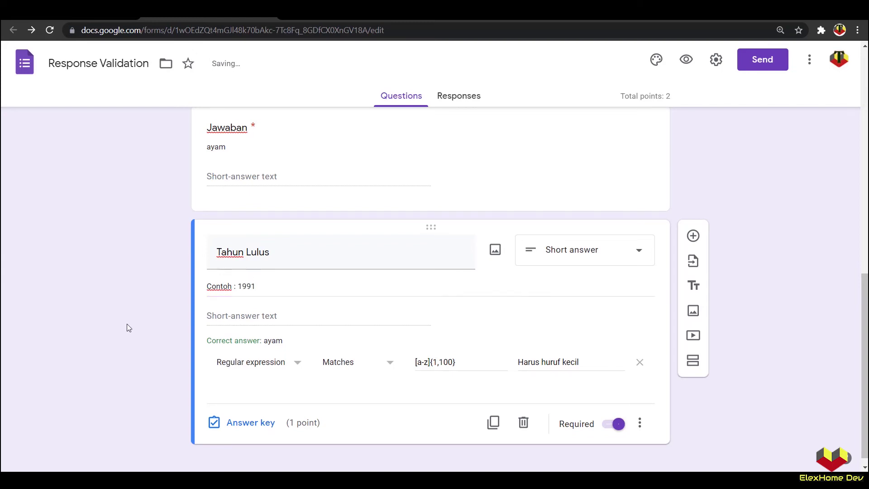
Step: Remove the copied regex validation from Tahun Lulus and preview the form
left_click(639, 363)
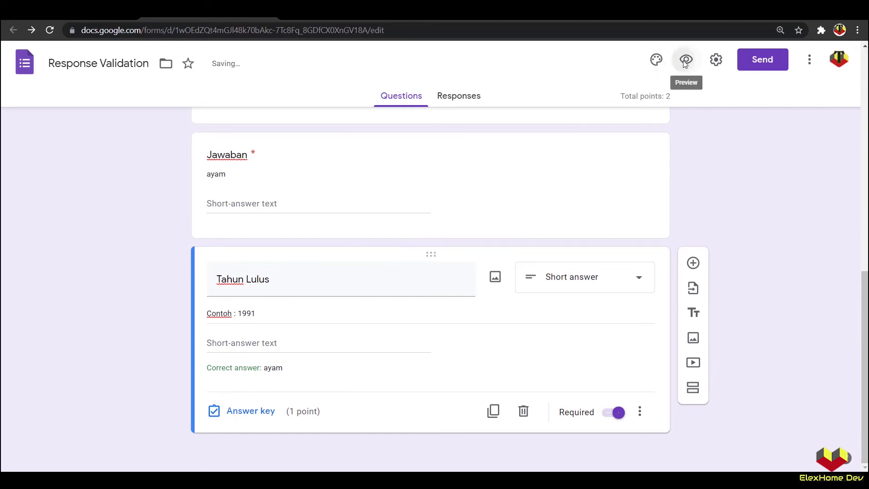
left_click(681, 65)
scroll(371, 306, "down", 5)
Step: Answer 01991 for Tahun Lulus in the preview, then leave the preview for the editor
scroll(288, 379, "down", 4)
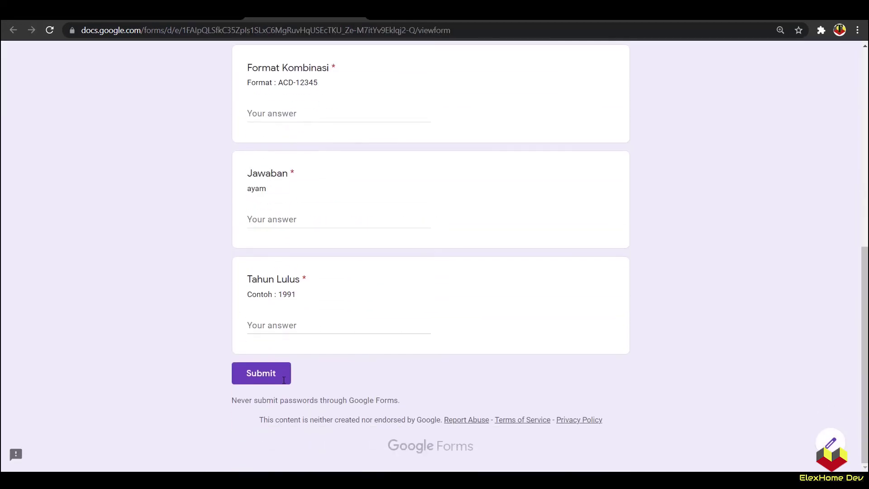
left_click(286, 324)
type("0")
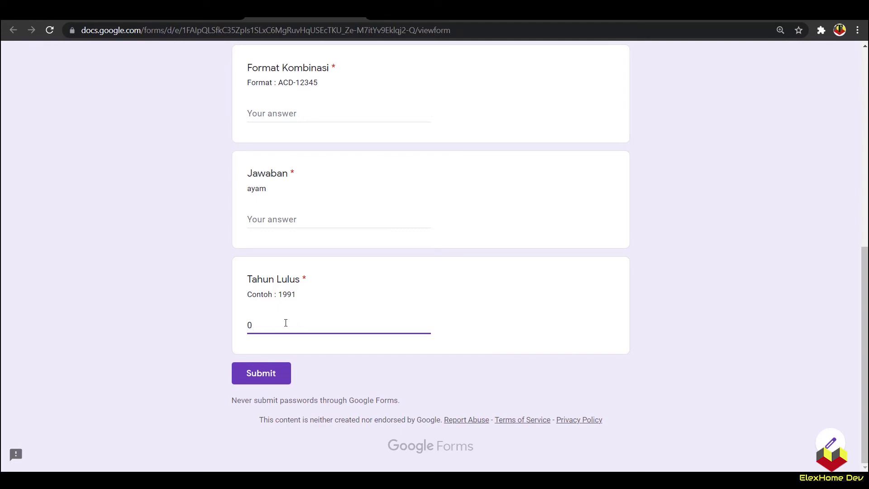
type("1991")
left_click(86, 340)
left_click(269, 325)
left_click_drag(269, 325, 239, 326)
left_click(357, 19)
left_click(485, 103)
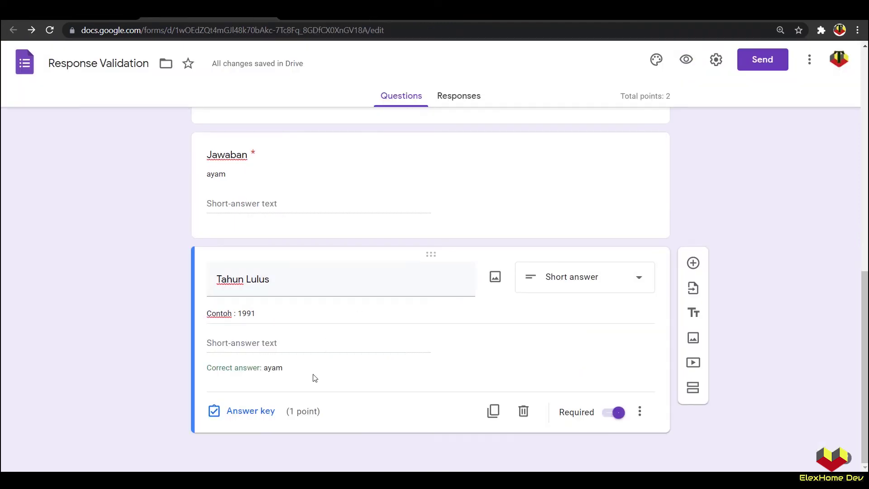
Step: Add Regular expression 'Matches' response validation to the Tahun Lulus question
left_click(640, 411)
left_click(702, 458)
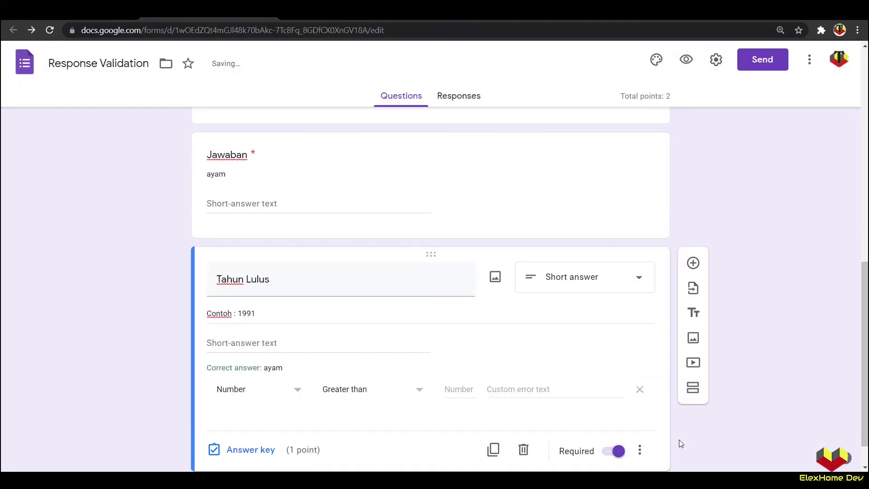
left_click(253, 392)
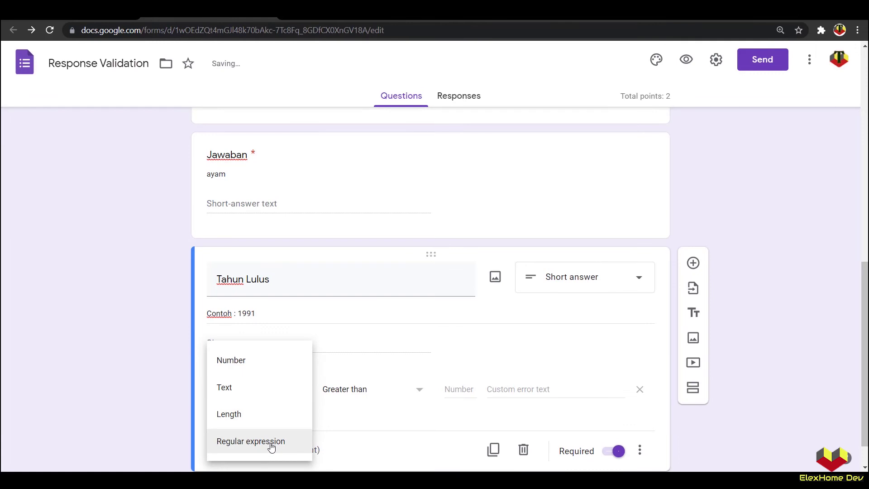
left_click(254, 441)
left_click(339, 388)
left_click(353, 413)
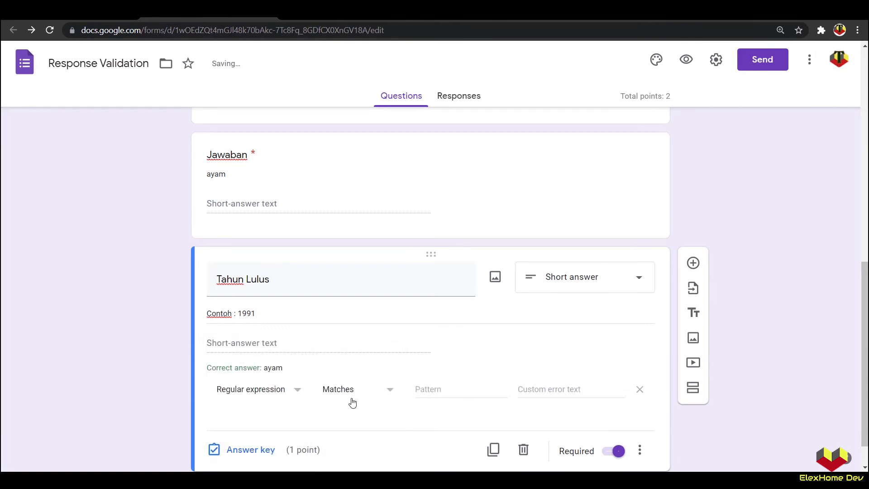
Step: Enter the pattern [1-9]{1}[0-9]{3}, checking the sample year 1991, and preview the form
left_click(426, 390)
scroll(725, 344, "down", 1)
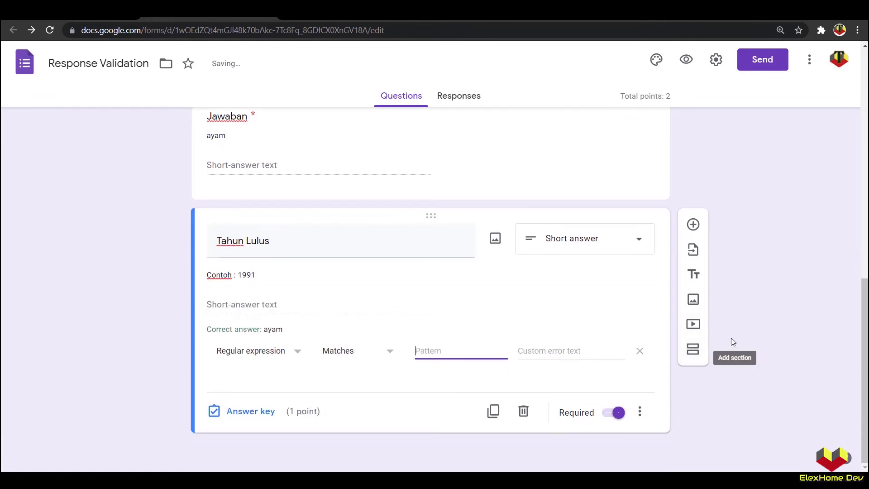
type("[")
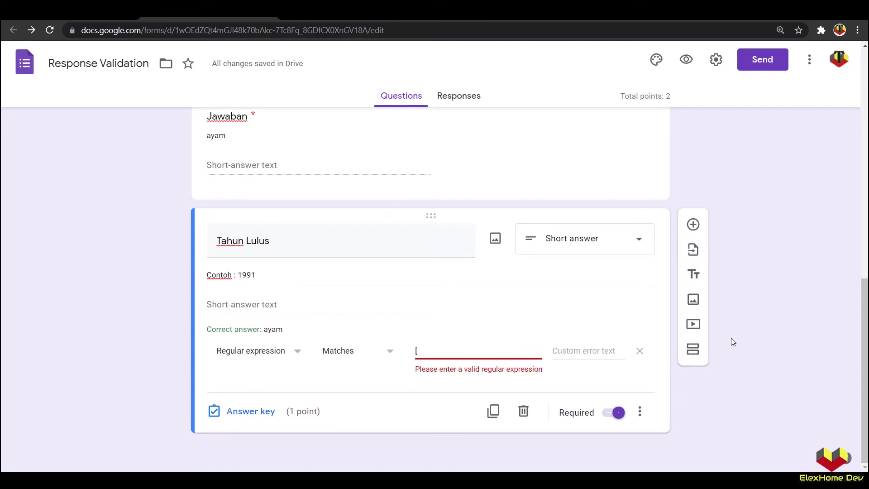
type("1-9]")
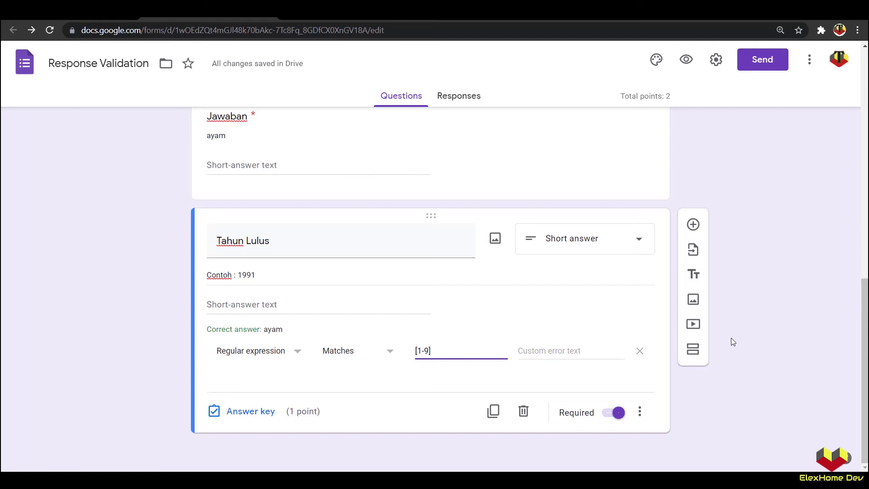
type("{1}[")
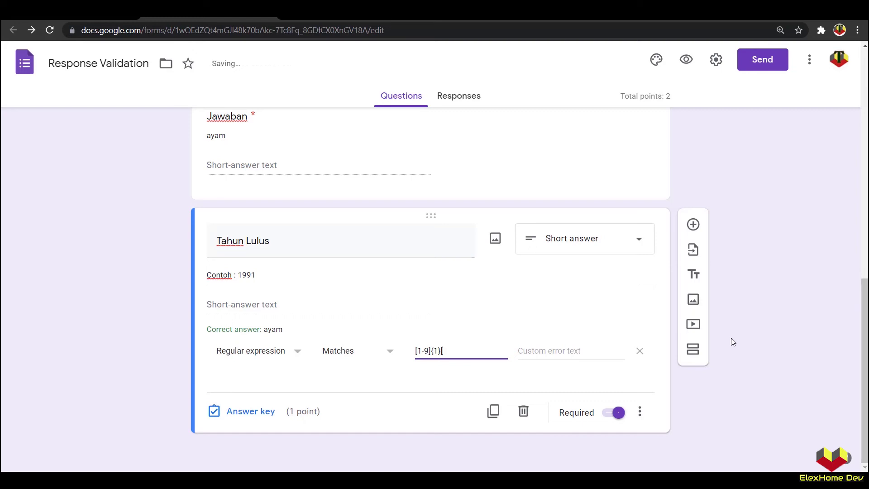
type("0-9")
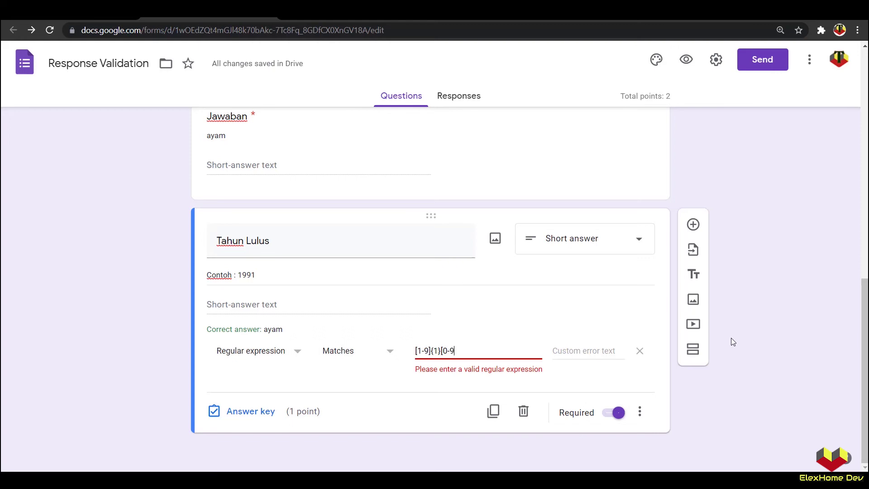
type("]{")
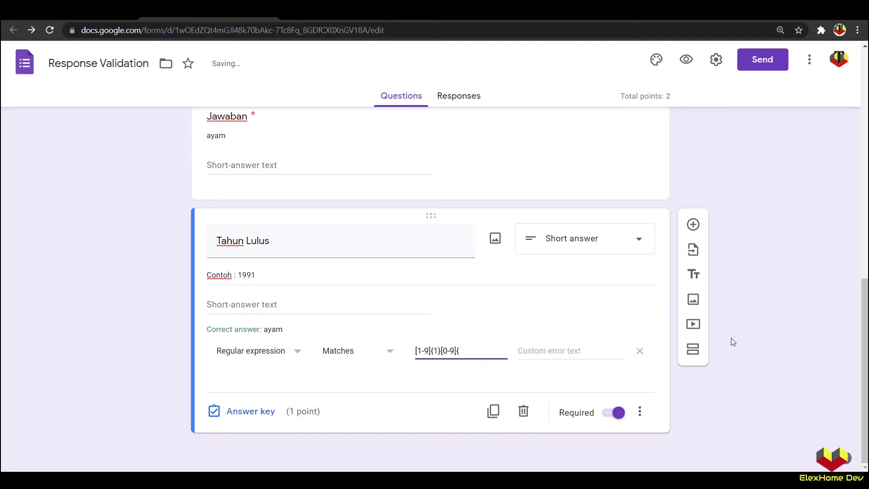
triple_click(243, 276)
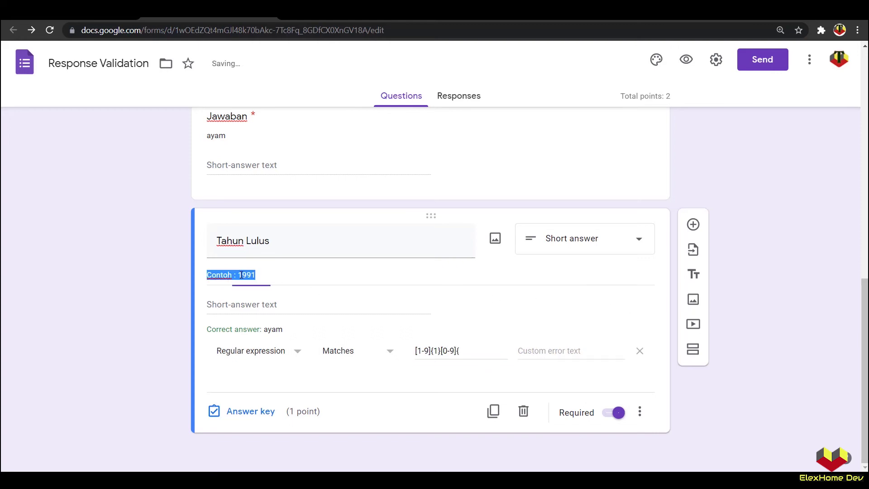
left_click(239, 275)
left_click_drag(239, 275, 243, 275)
left_click(244, 276)
double_click(243, 275)
left_click(463, 352)
type("3}")
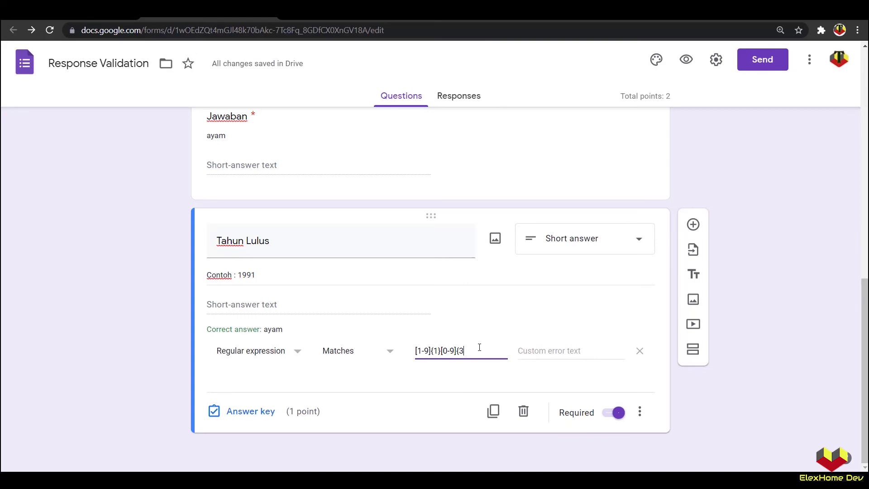
left_click(687, 60)
Step: Copy the sample year 1991 from the description into the Tahun Lulus answer
scroll(368, 276, "down", 9)
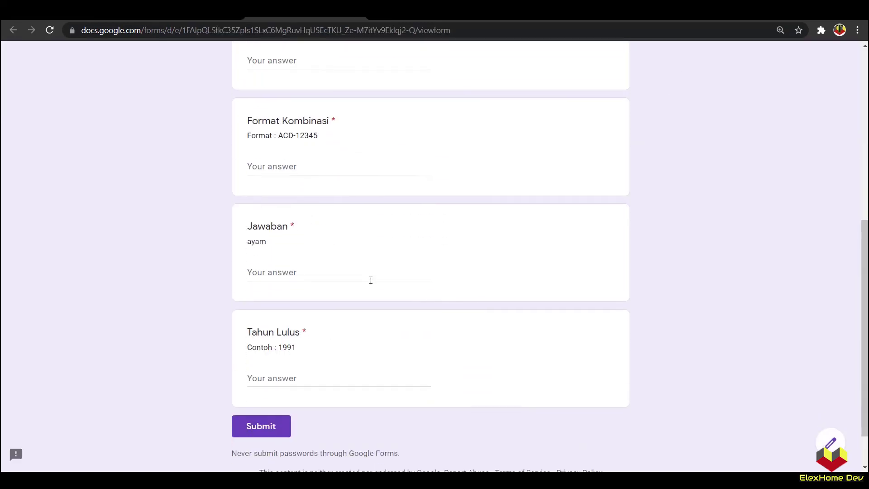
double_click(286, 294)
right_click(286, 294)
left_click(299, 301)
right_click(281, 327)
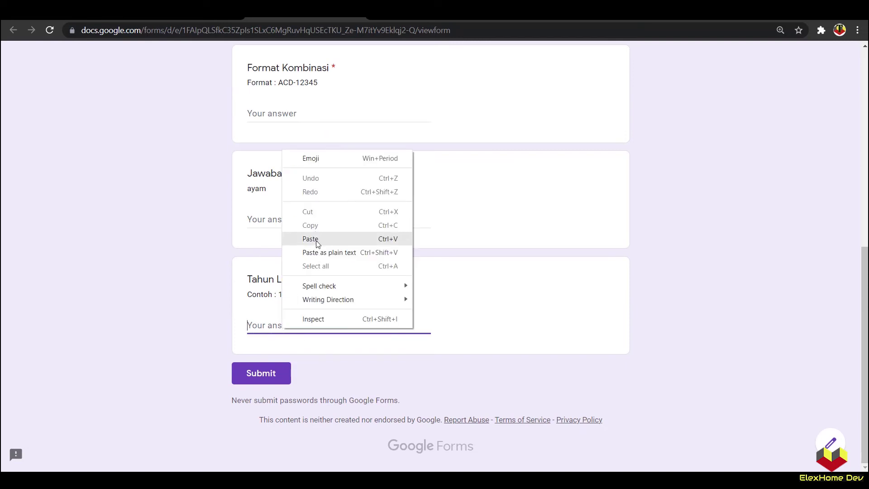
left_click(341, 239)
Step: Change the answer to 0991 to see 'Must match pattern', restore the leading 1, then return to the editor
left_click_drag(252, 325, 208, 333)
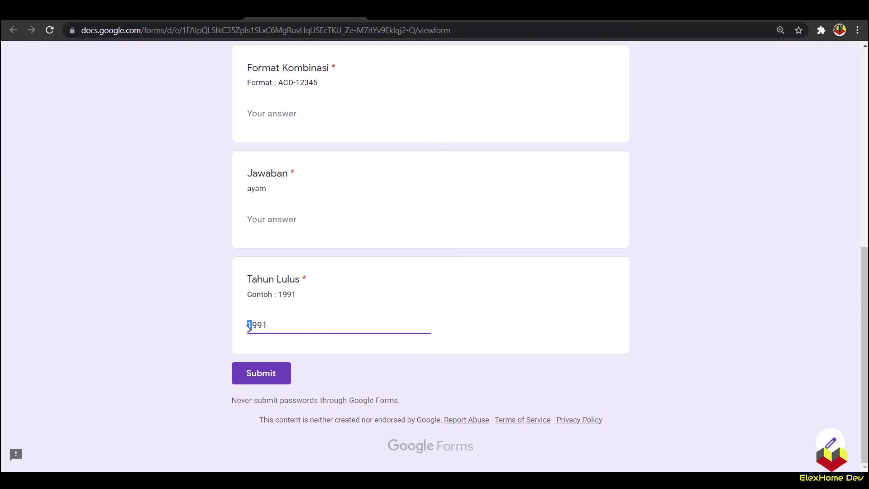
type("0")
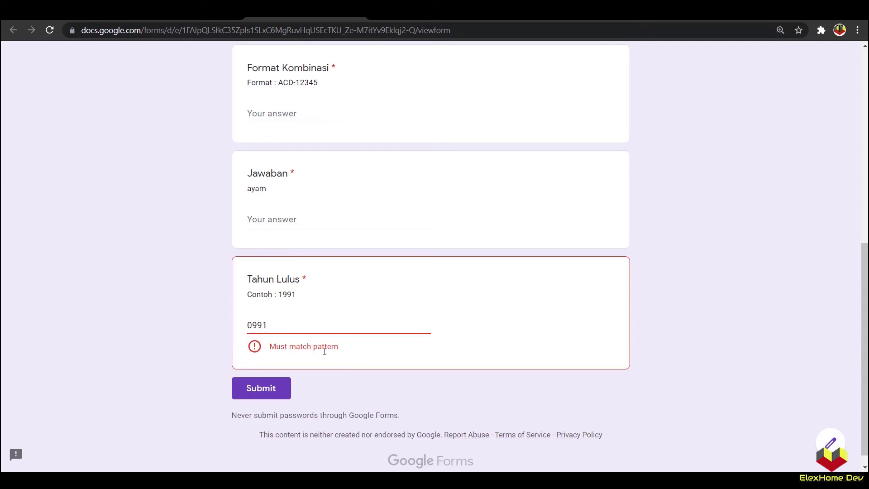
left_click_drag(252, 326, 247, 326)
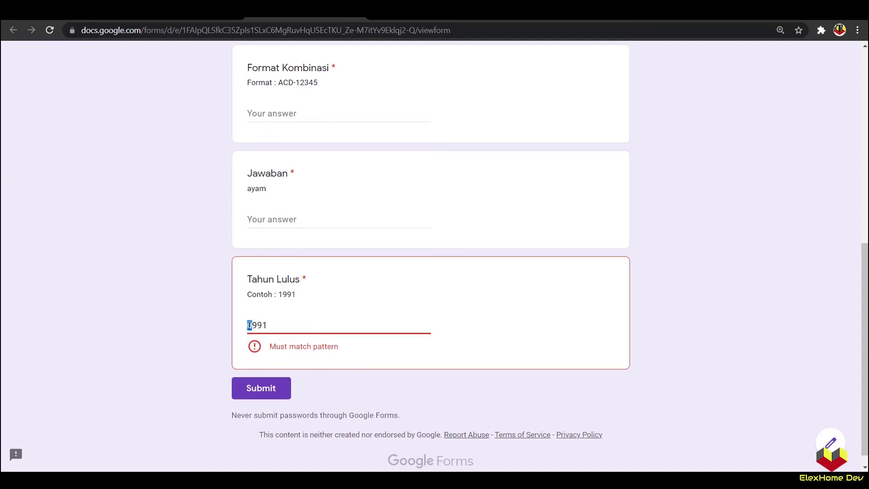
type("1")
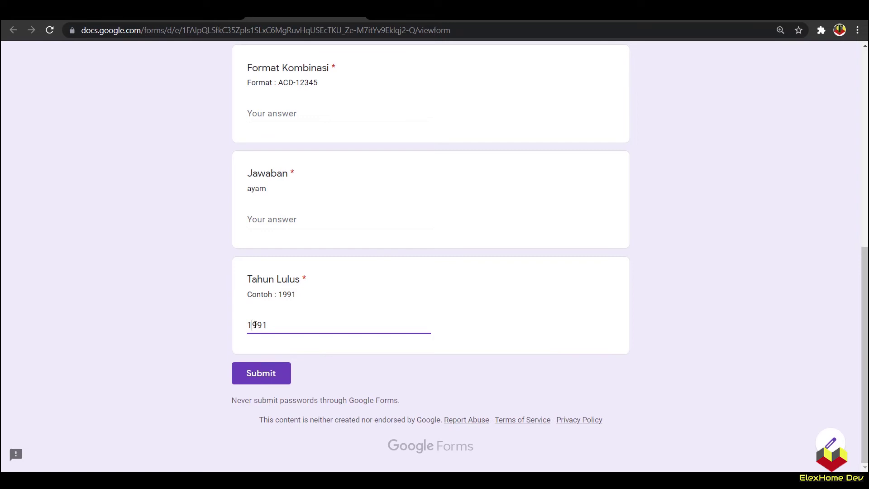
left_click_drag(256, 325, 251, 325)
left_click(216, 330)
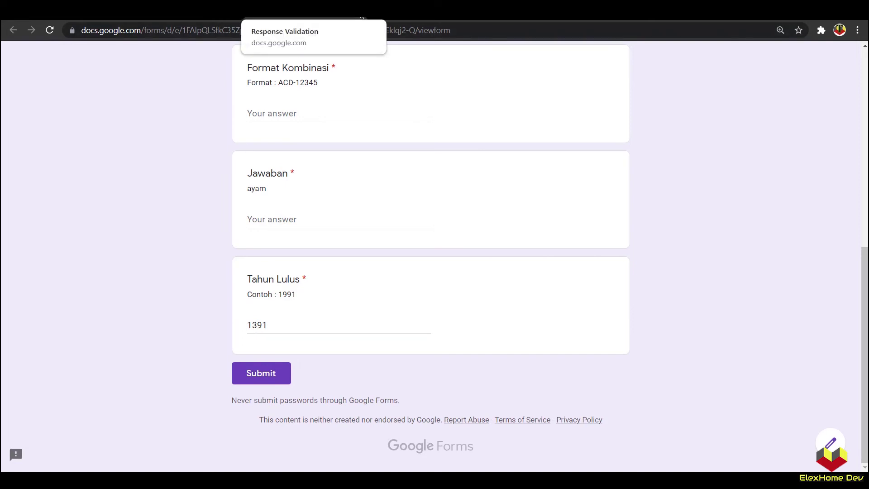
key("alt+Left")
left_click(479, 98)
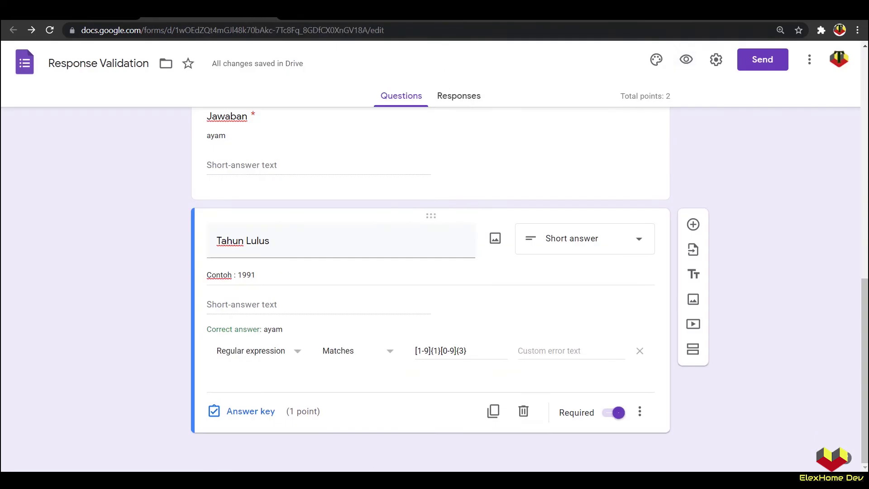
Step: Insert 9 after {1} and change {3} to {2}, making the pattern [1-9]{1}9[0-9]{2}
left_click(442, 351)
type("9")
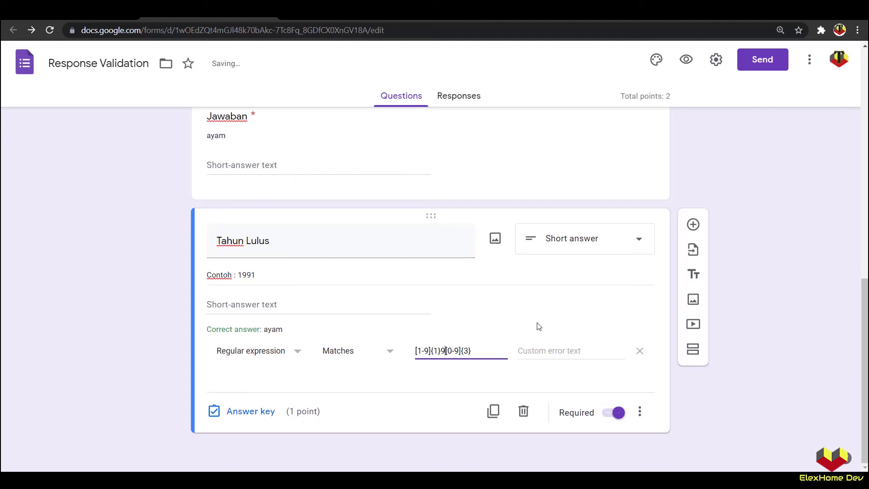
double_click(466, 351)
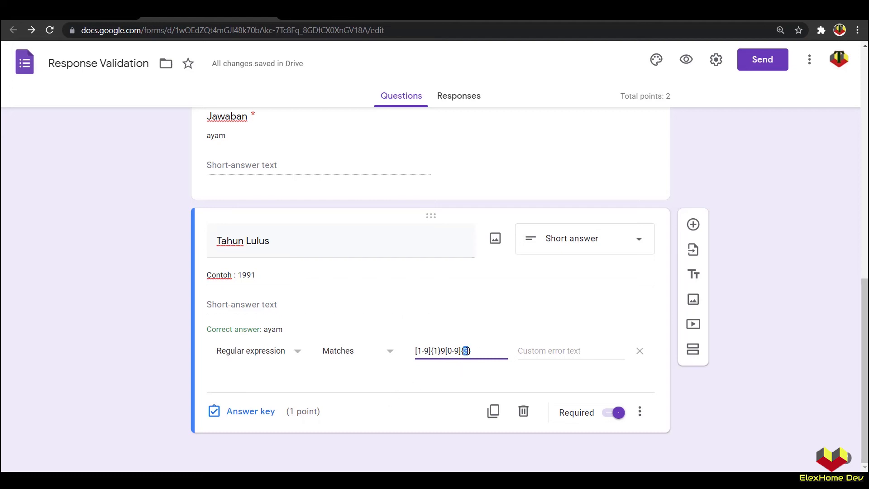
type("2")
left_click(163, 313)
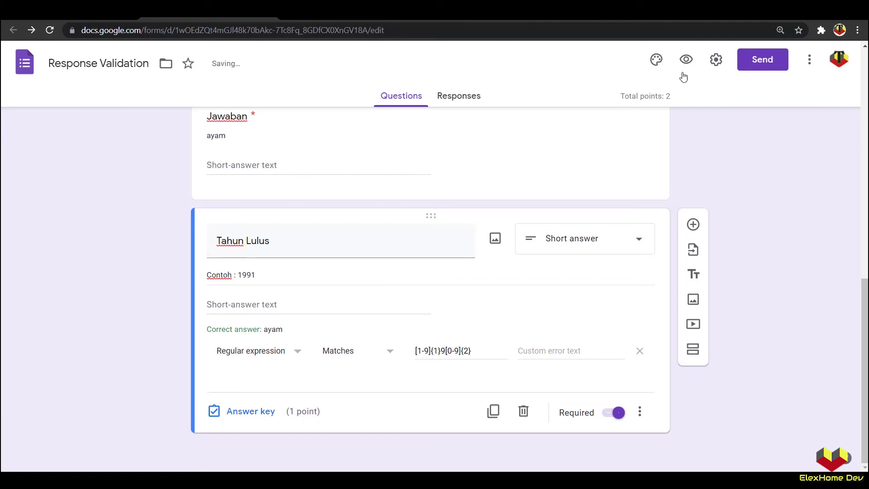
left_click(687, 59)
scroll(320, 380, "down", 6)
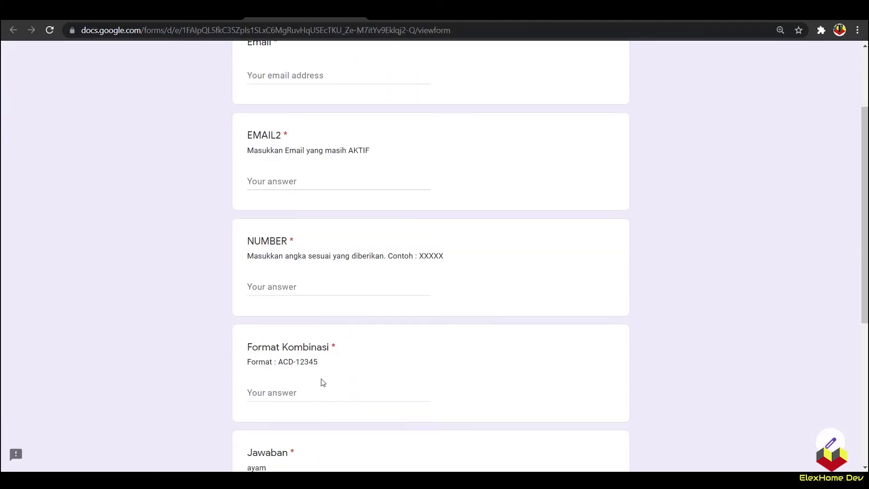
scroll(310, 402, "down", 3)
left_click_drag(297, 294, 280, 295)
key("ctrl+c")
left_click(338, 326)
key("ctrl+v")
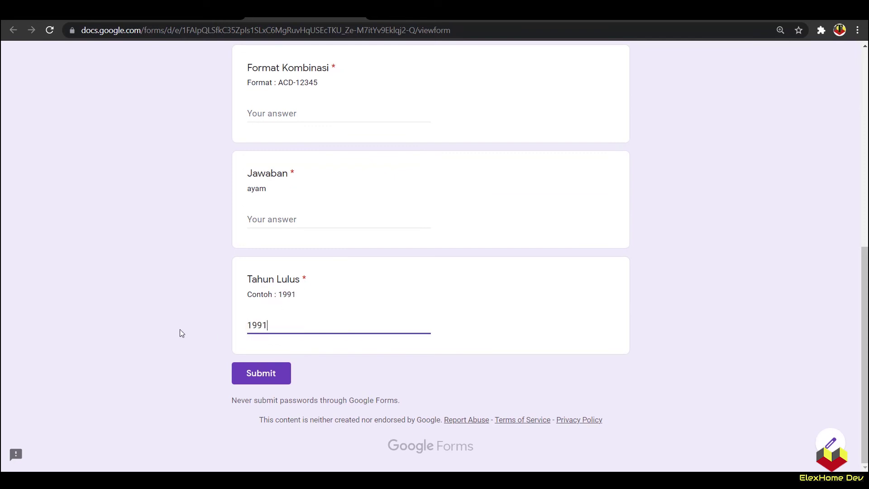
left_click(255, 324)
key("BackSpace")
type("8")
left_click(202, 341)
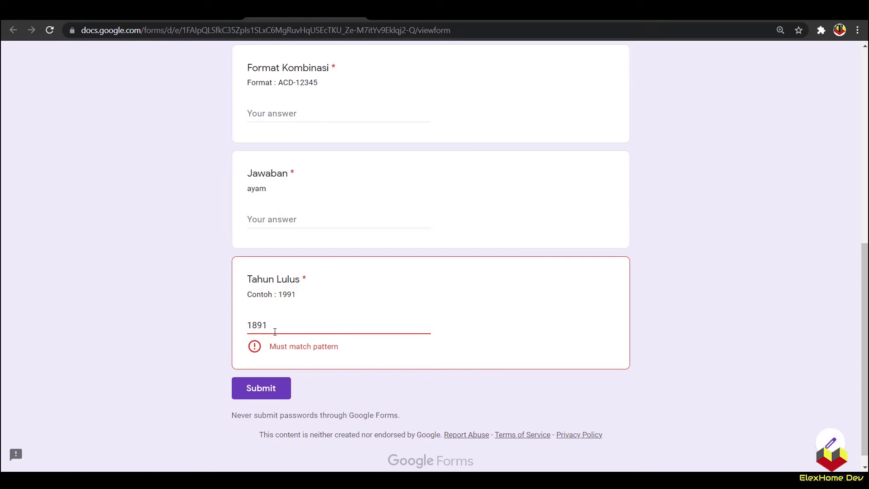
left_click(357, 11)
left_click(492, 95)
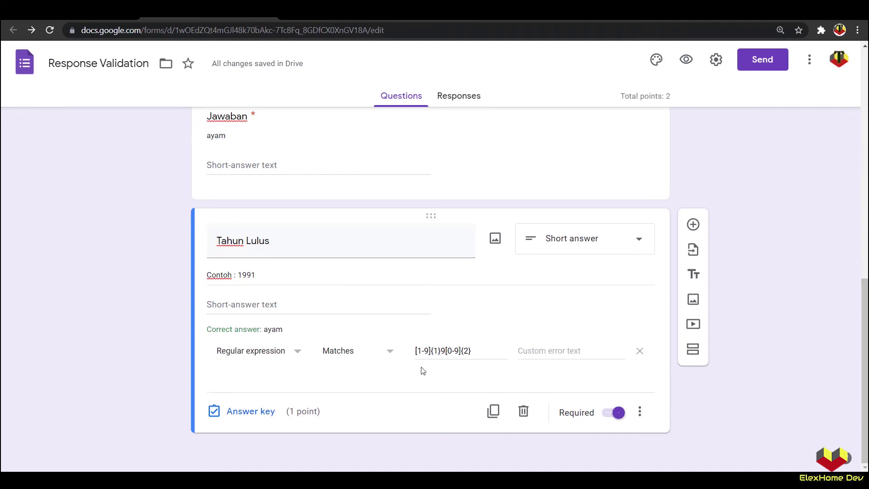
Step: Duplicate Tahun Lulus and title the copy 'Serial Key / Nomor Peserta Ujian'
left_click(493, 412)
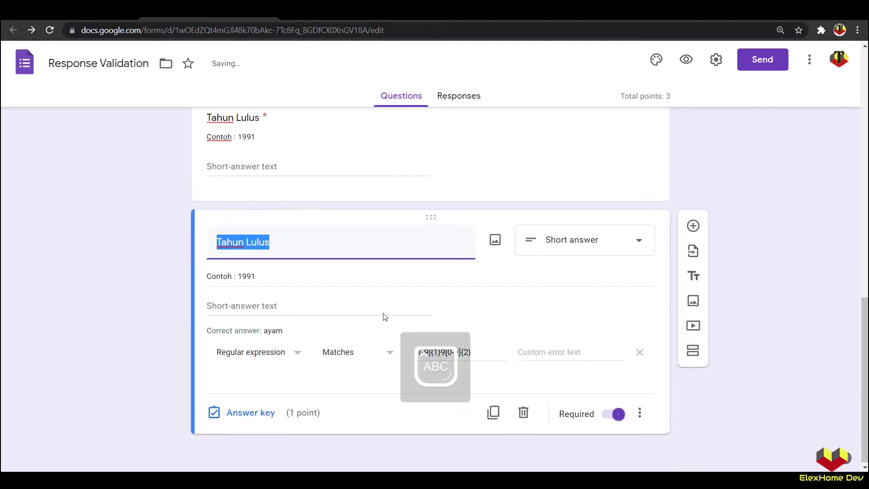
type("s")
key("Caps_Lock")
type("er")
key("BackSpace")
key("BackSpace")
key("BackSpace")
type("Seria")
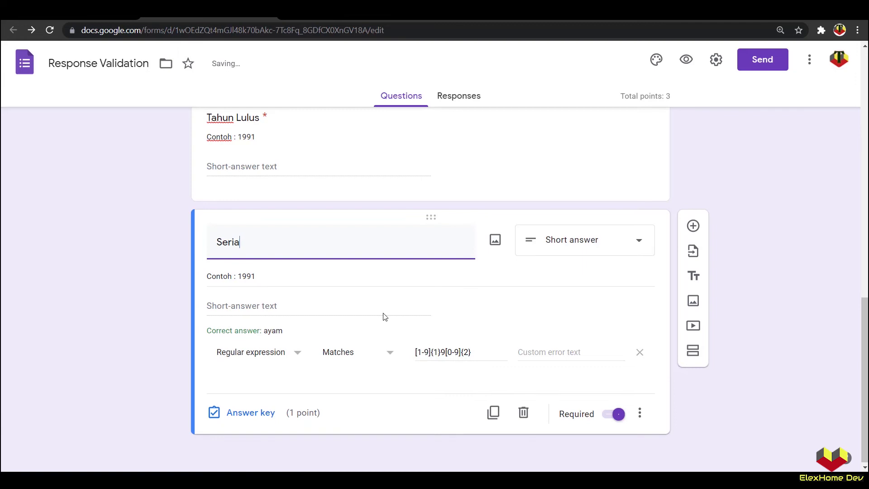
type("l Key / Nomor Pes")
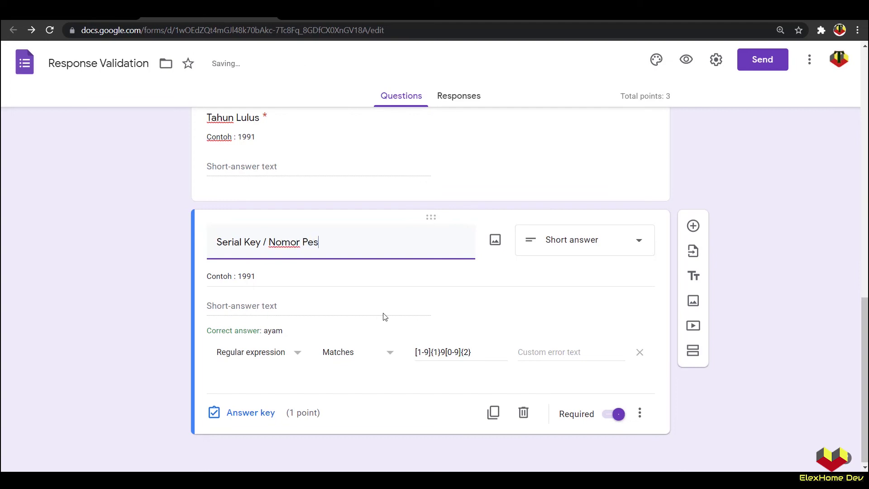
type("erta Ujian")
Step: Change the description example to 1234-6789 and remove the copied regex validation
triple_click(264, 276)
left_click_drag(265, 276, 240, 278)
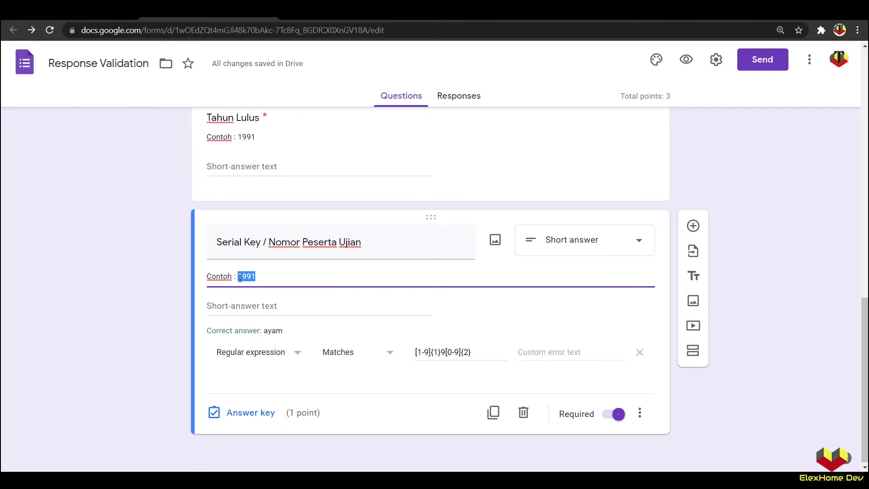
type("1234")
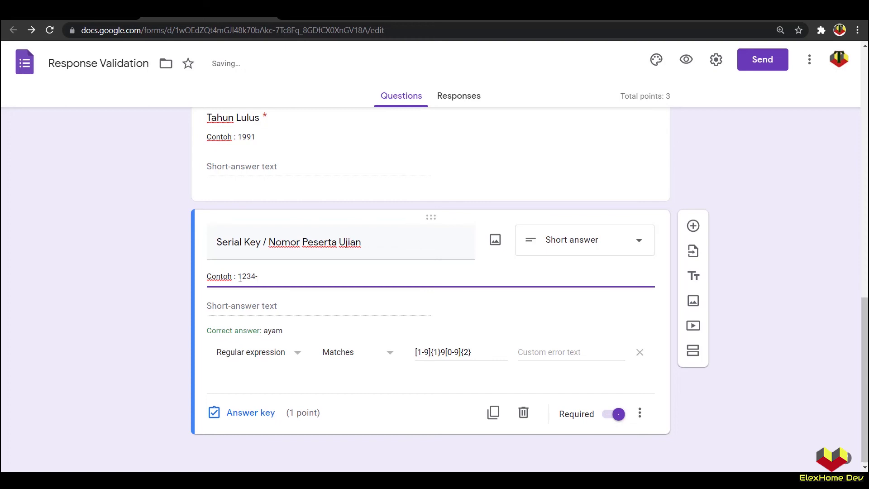
type("-6789")
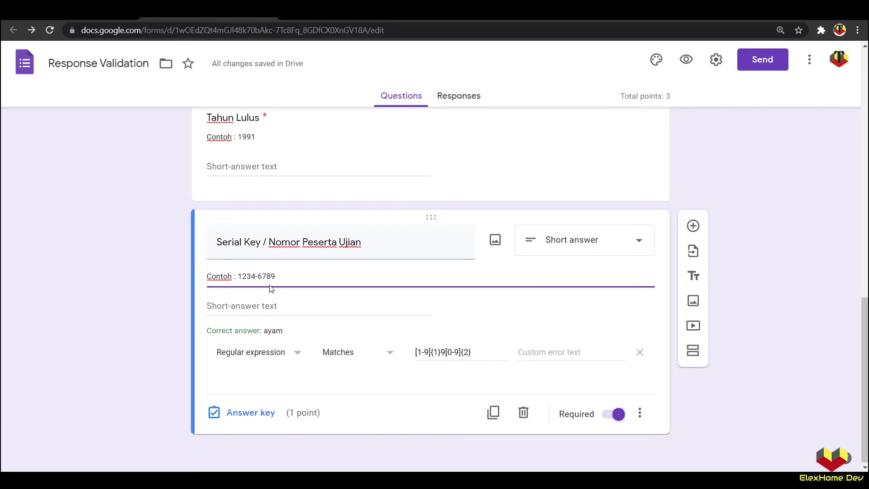
left_click(640, 352)
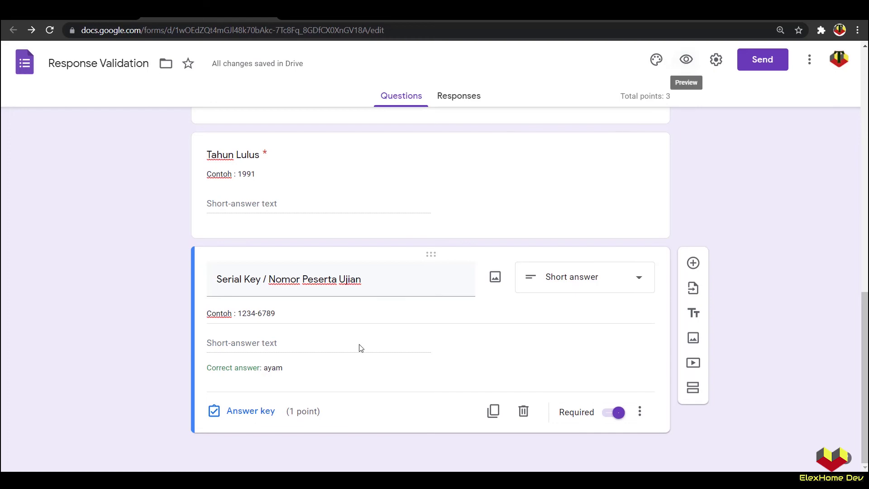
Step: Add Regular expression 'Matches' response validation to the Serial Key question
left_click(640, 413)
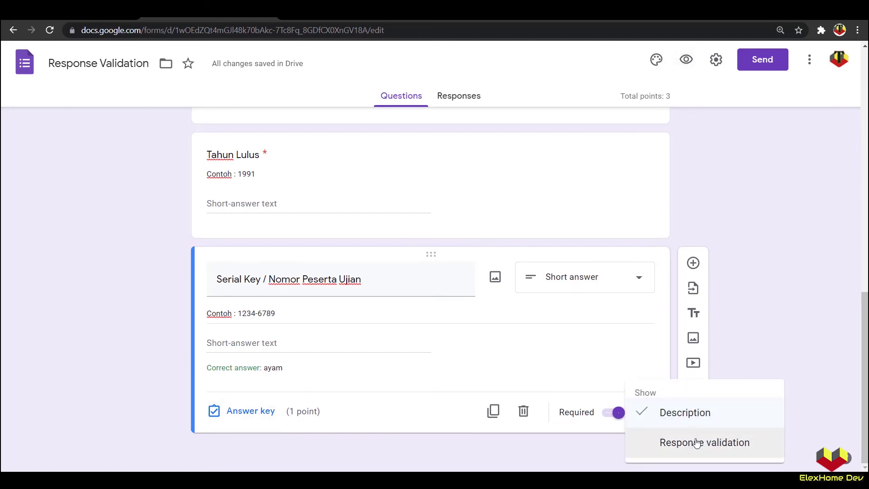
left_click(694, 443)
left_click(266, 396)
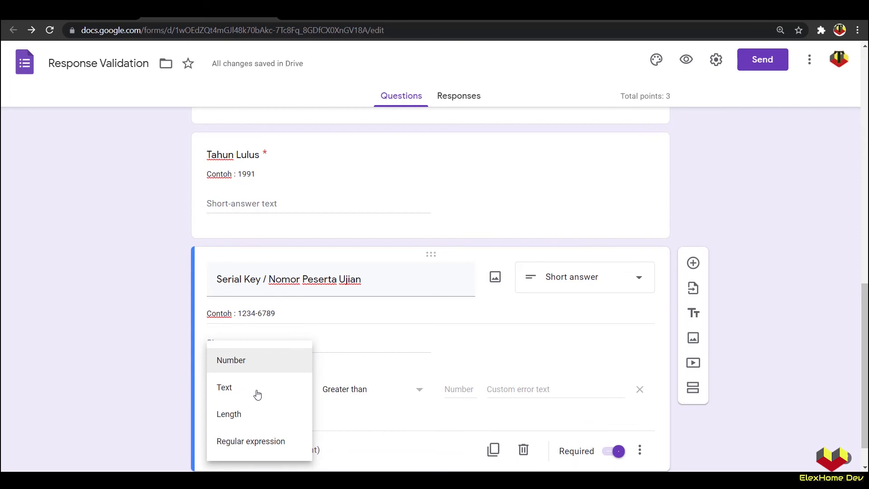
left_click(265, 443)
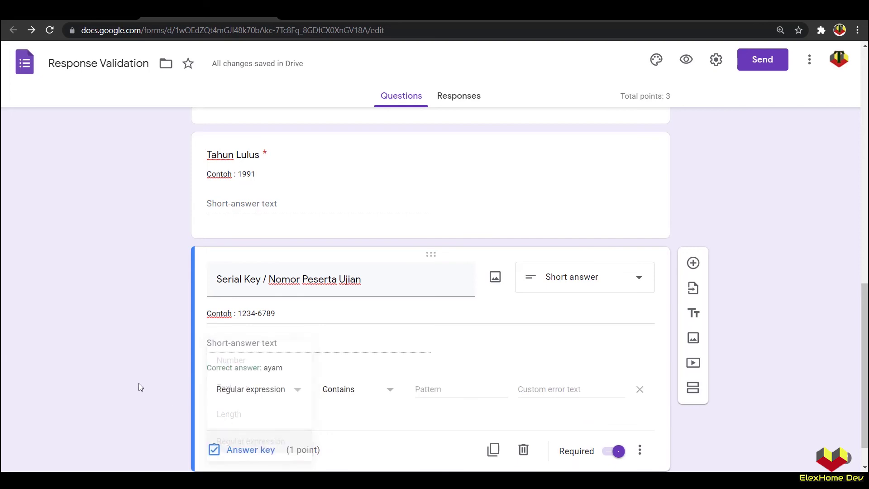
left_click(353, 392)
left_click(354, 415)
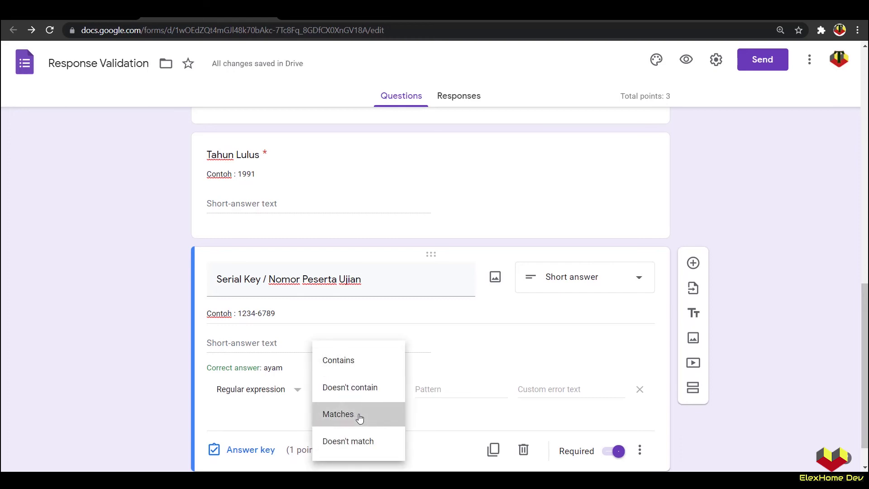
Step: Enter the pattern [1-9]{1}[0-9]{3}-[0-9]{4}, checking the 1234-6789 example, and preview the form
left_click(429, 390)
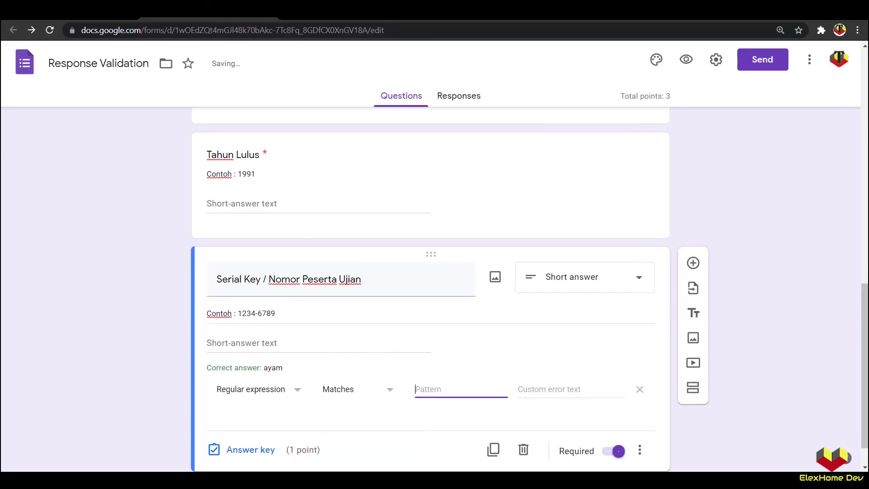
type("[")
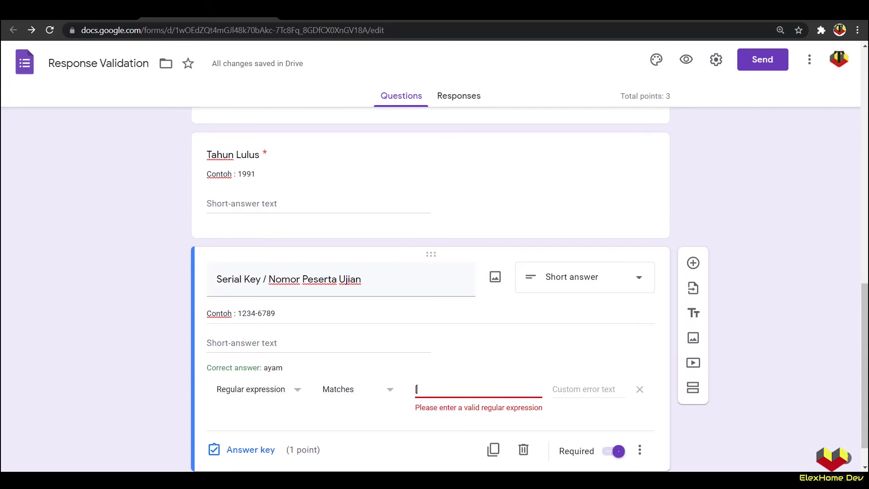
type("1-9]")
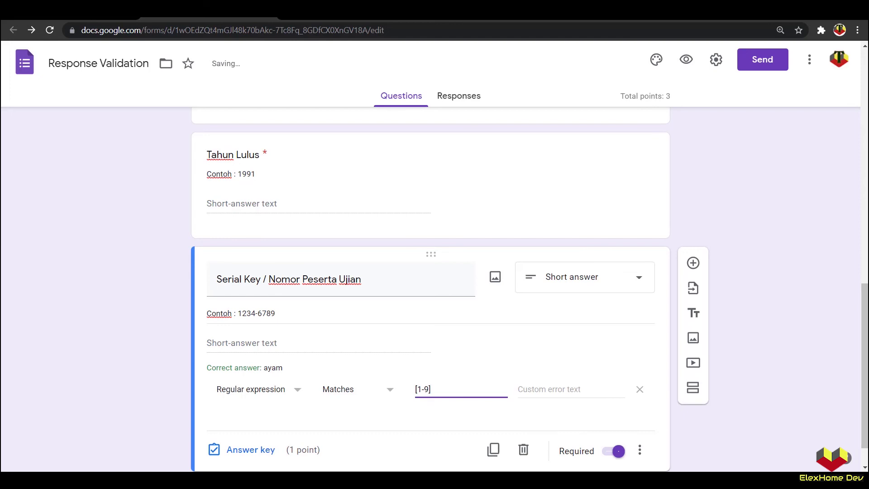
type("{")
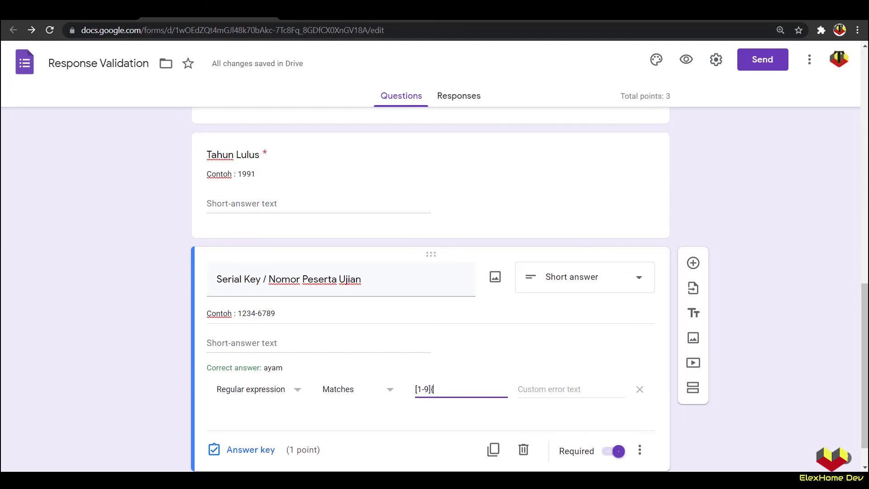
type("1}[")
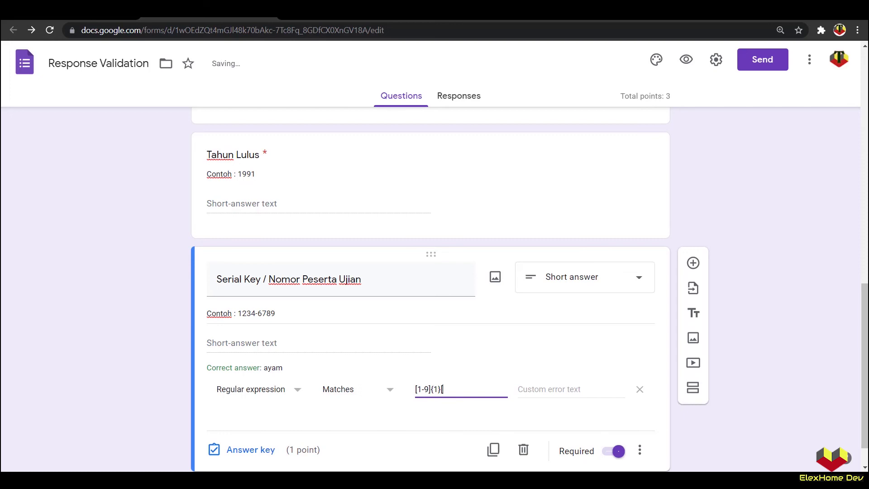
type("0-9")
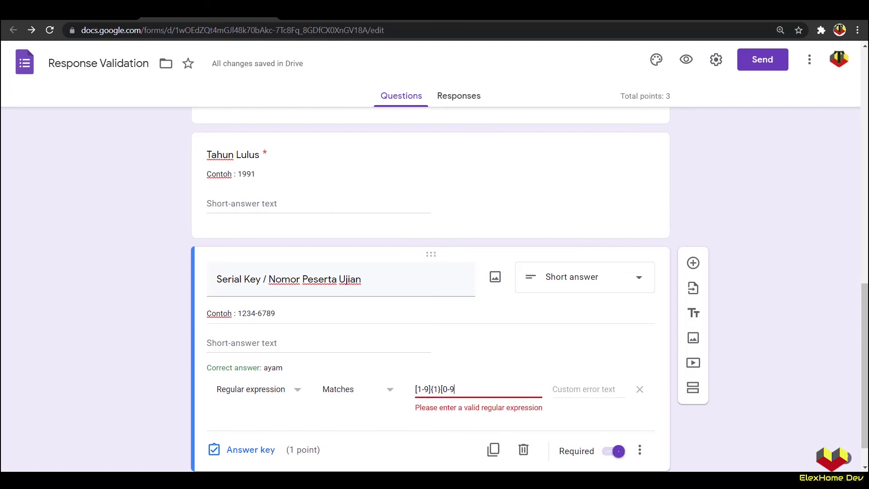
type("]{")
left_click(242, 314)
left_click(243, 313)
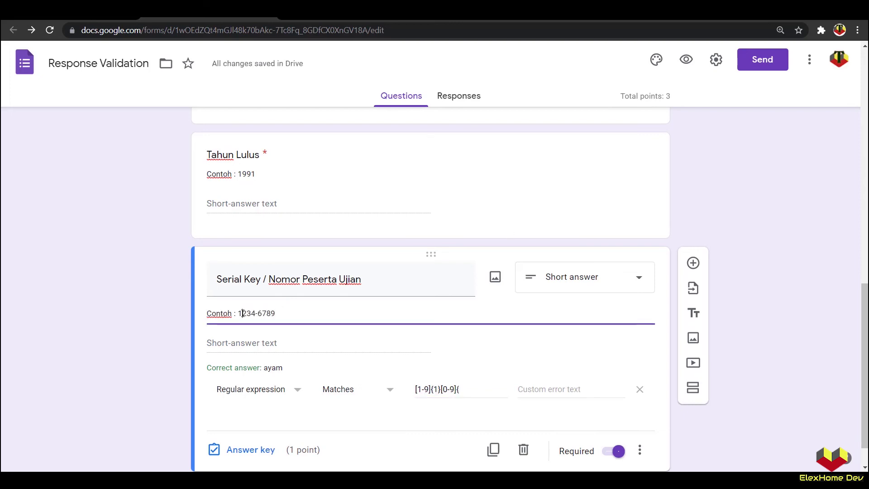
left_click_drag(242, 313, 254, 313)
left_click(468, 389)
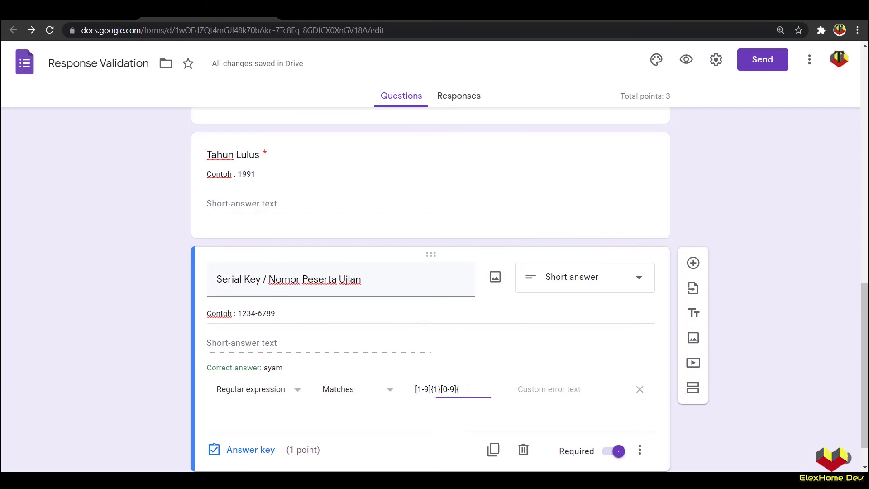
type("3}-")
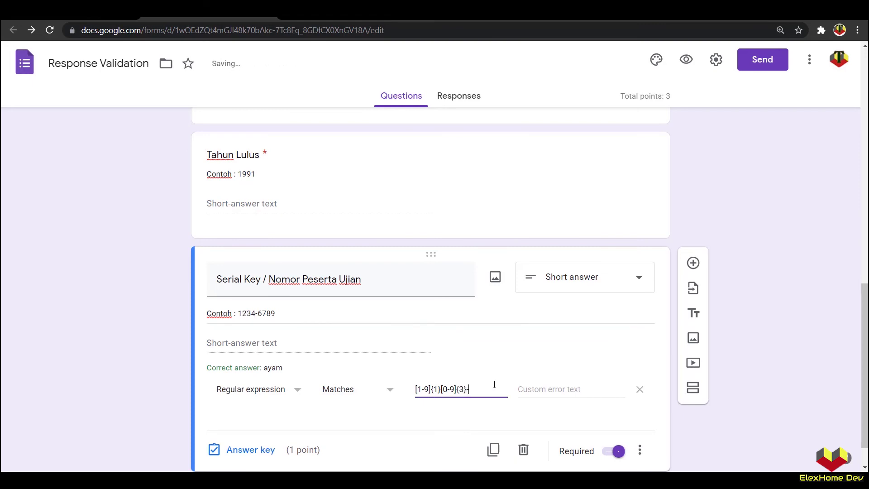
type("[0-9]{4}")
left_click(687, 59)
scroll(329, 313, "down", 4)
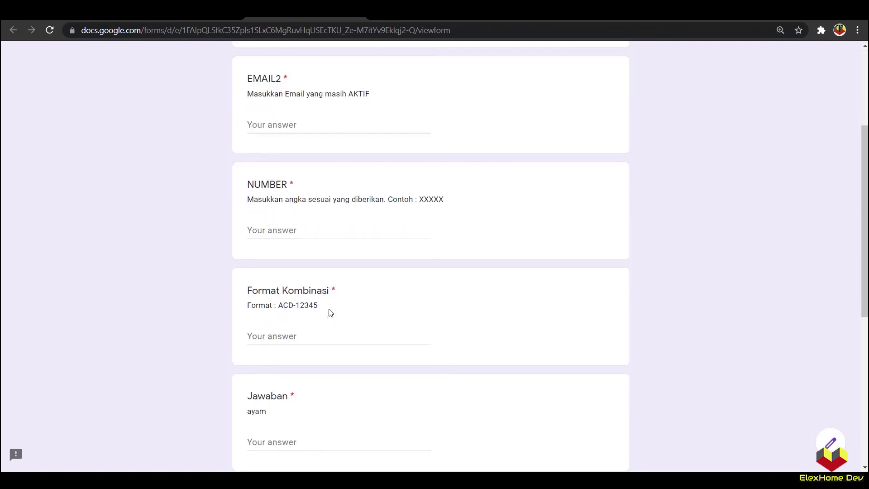
scroll(330, 312, "down", 7)
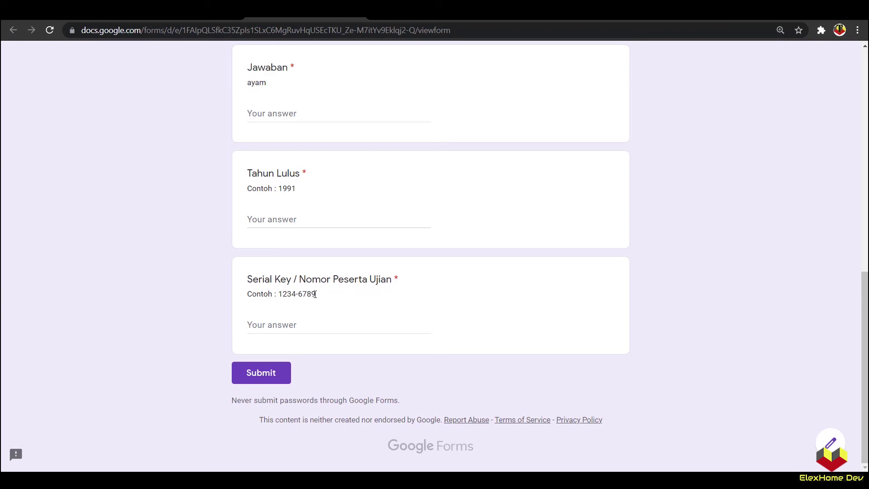
mouse_move(315, 295)
left_mouse_down()
mouse_move(277, 292)
mouse_move(315, 294)
left_mouse_up()
key("ctrl+c")
left_click(281, 294)
left_click(288, 324)
key("ctrl+v")
type("2")
key("BackSpace")
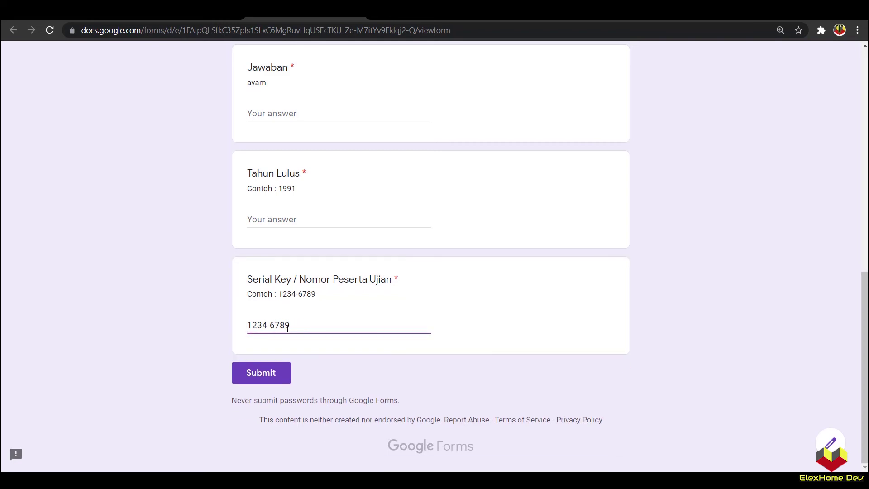
left_click_drag(287, 326, 292, 326)
type("8")
left_click(187, 341)
Step: Remove the hyphen to see 'Must match pattern', restore it, then return to the editor
left_click(268, 324)
key("BackSpace")
left_click(200, 325)
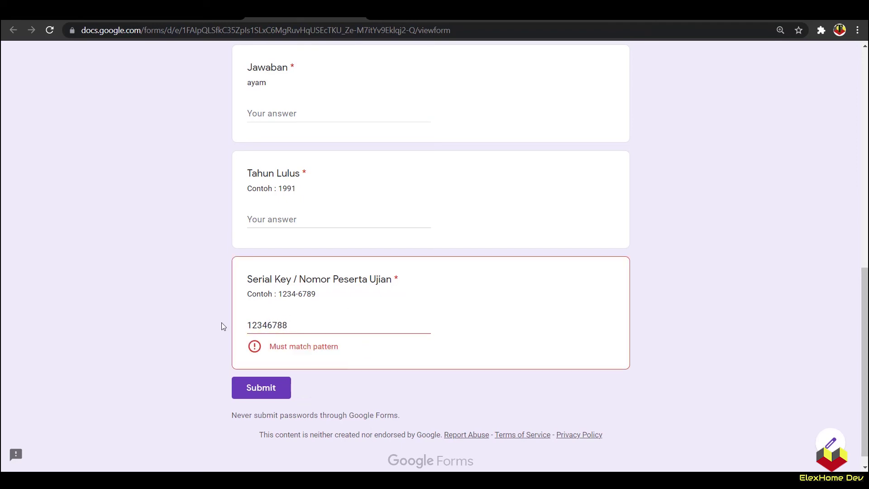
left_click(268, 325)
type("-")
left_click(199, 340)
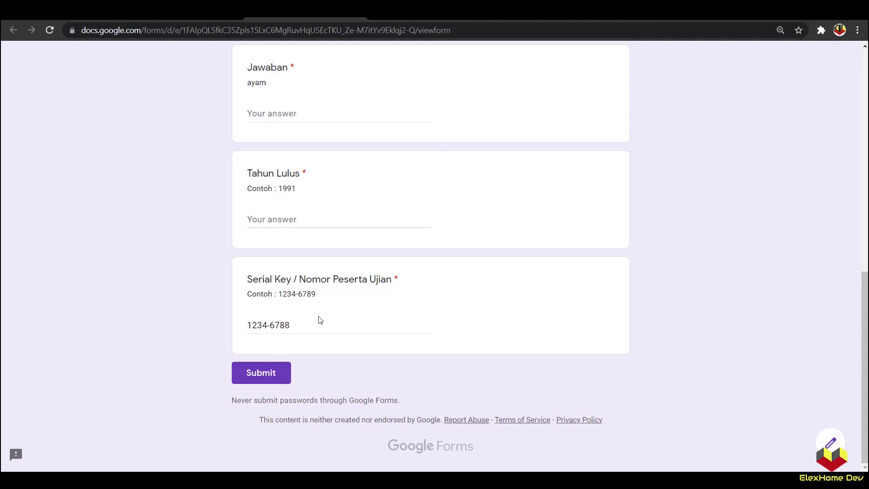
left_click(356, 17)
left_click(492, 95)
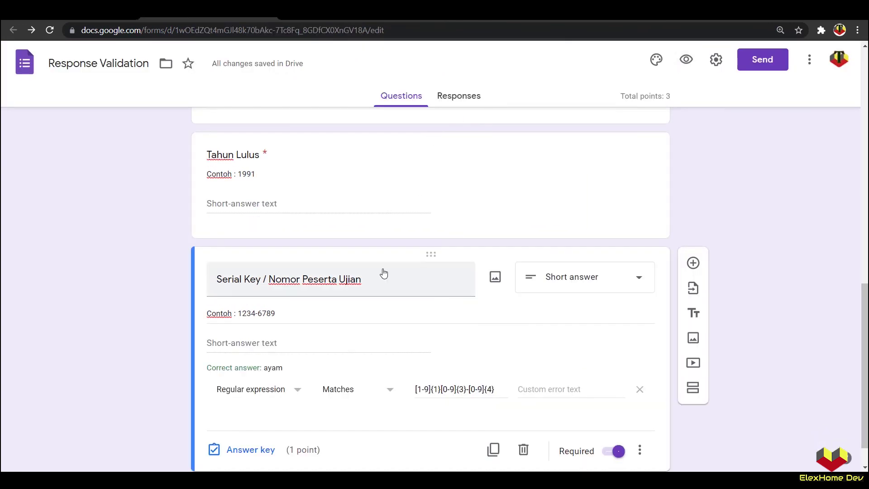
Step: Duplicate Serial Key as a question titled 'Umur' and remove its regex validation
scroll(367, 287, "down", 1)
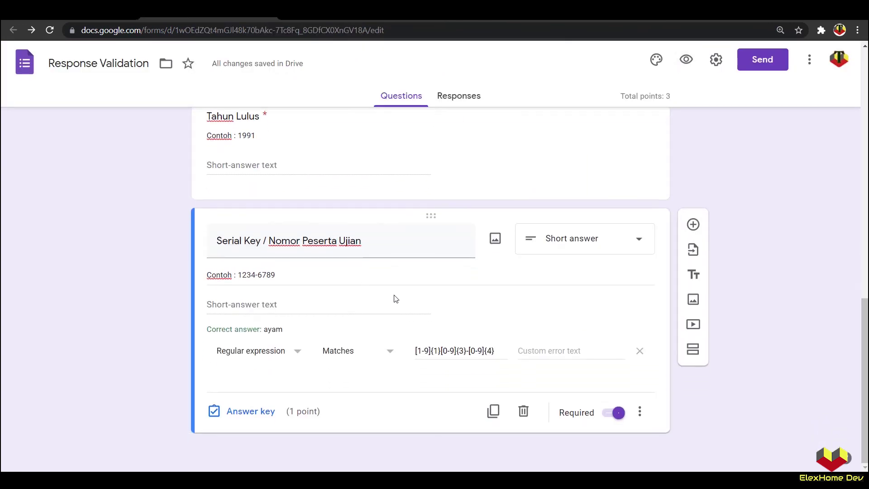
left_click(493, 411)
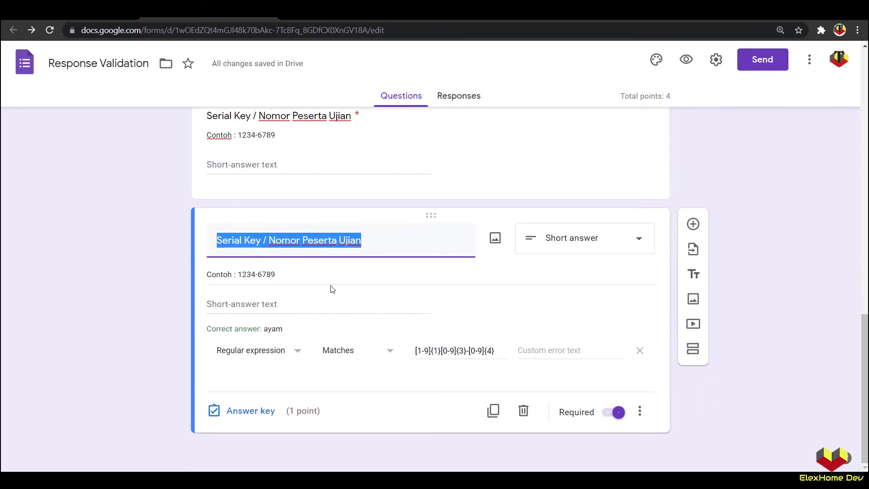
type("Umur")
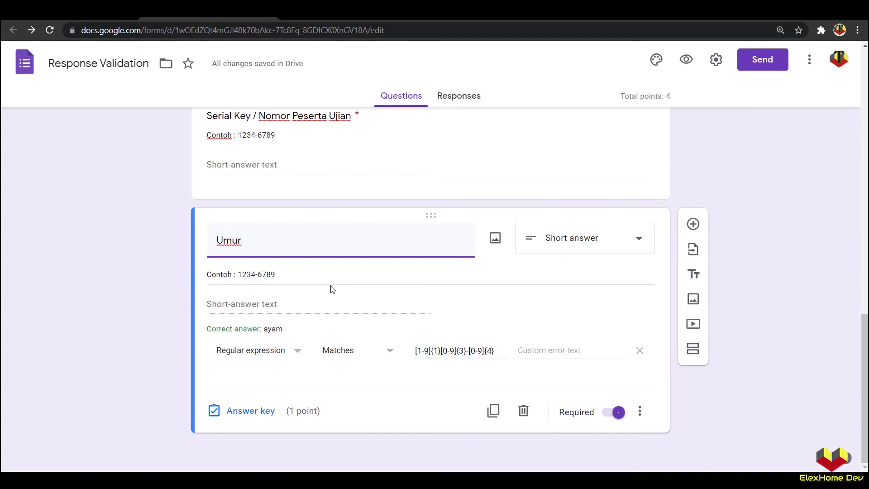
left_click(636, 352)
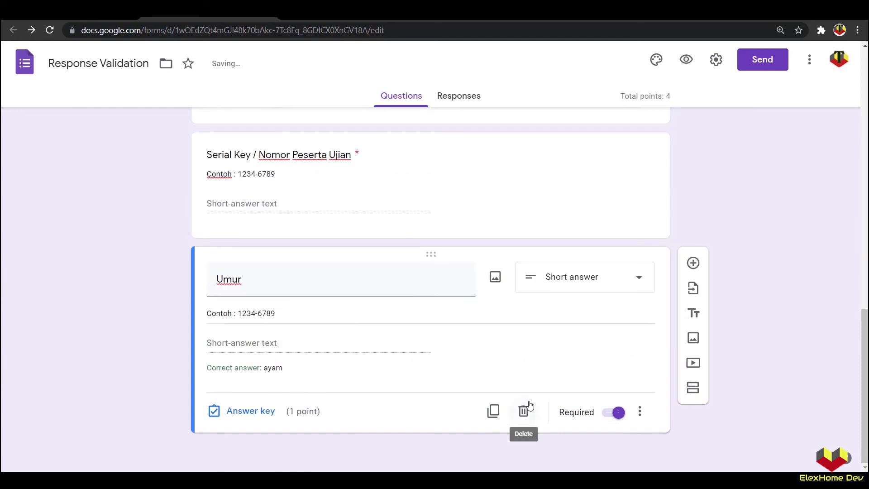
Step: Change the Umur description example from 1234-6789 to 12, giving 'Contoh : 12'
left_click(640, 411)
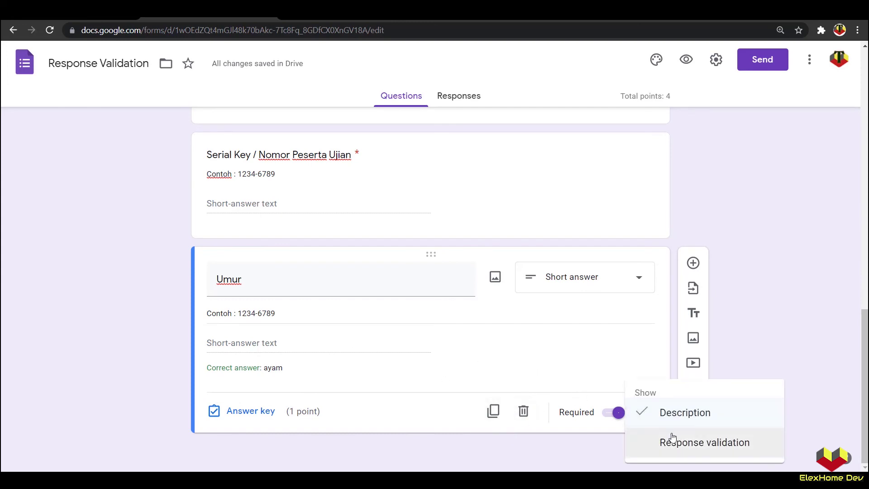
left_click(312, 316)
triple_click(312, 316)
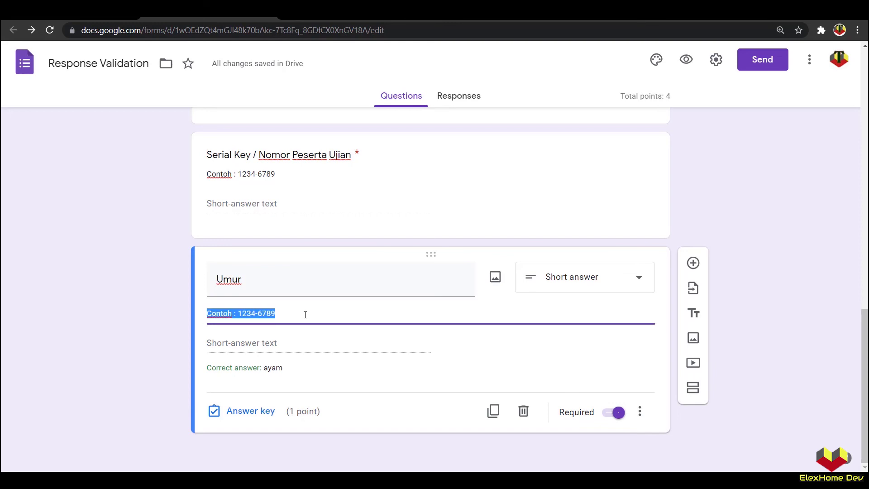
left_click(301, 316)
left_click_drag(275, 314, 240, 313)
type("12")
left_click(118, 330)
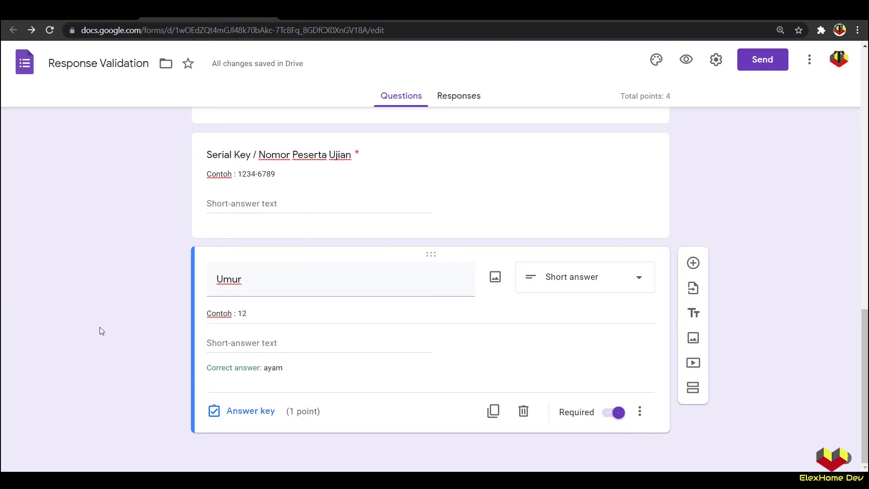
Step: Validate Umur as a number greater than 0 and preview the form
left_click(645, 421)
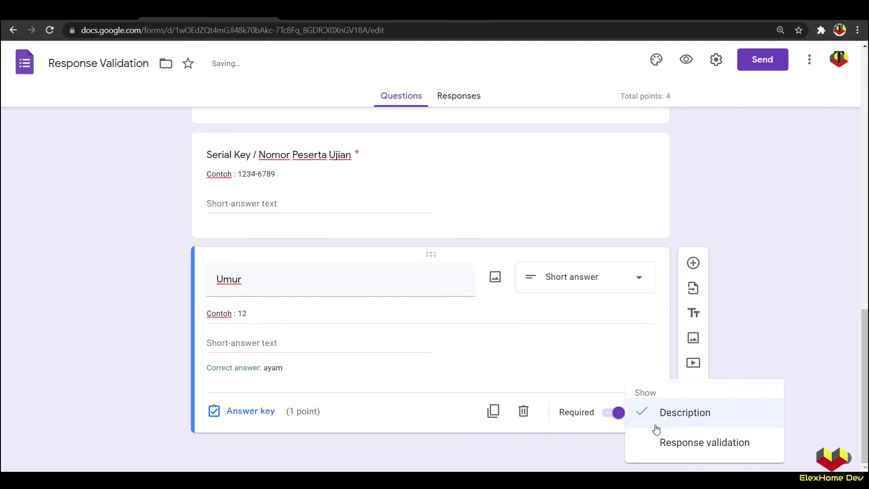
left_click(674, 447)
scroll(402, 382, "down", 1)
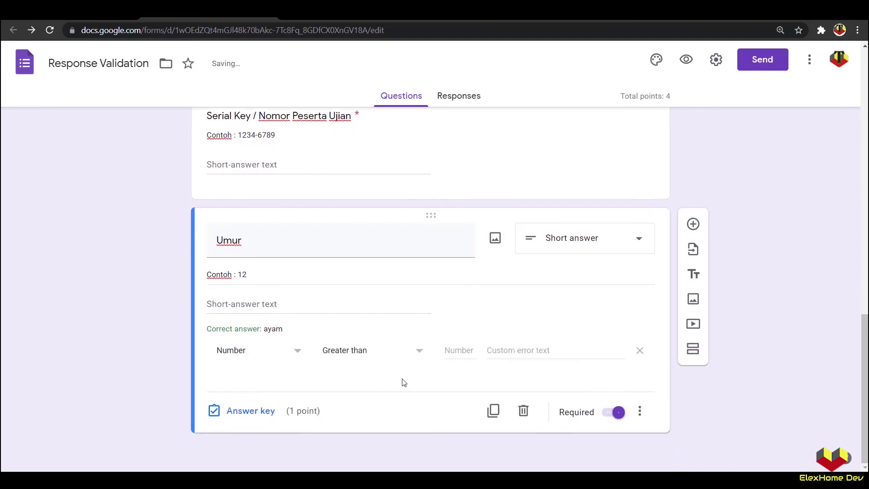
left_click(406, 355)
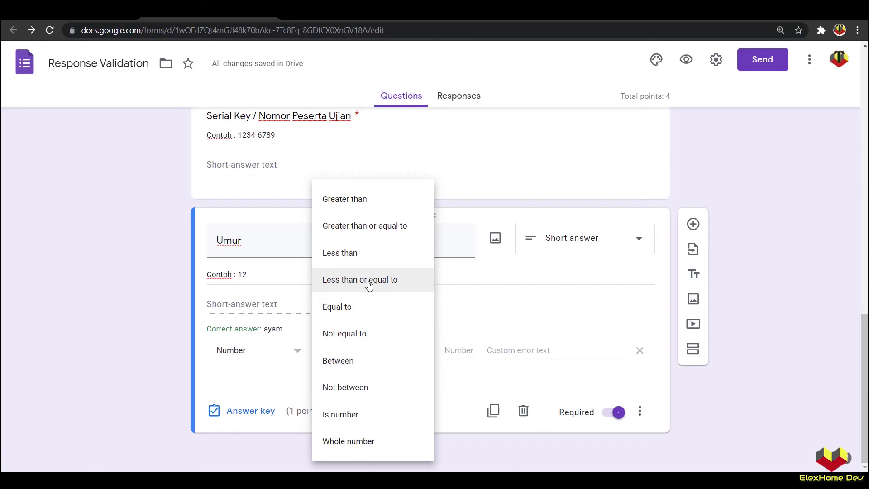
left_click(355, 202)
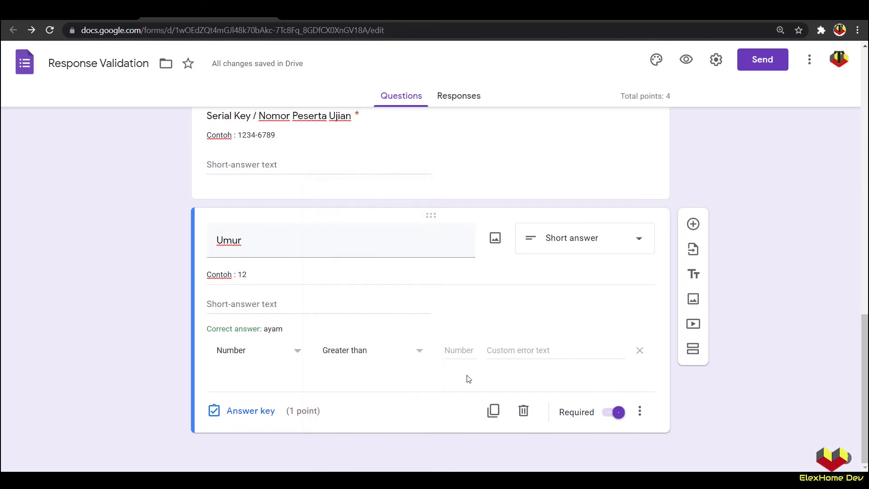
type("0")
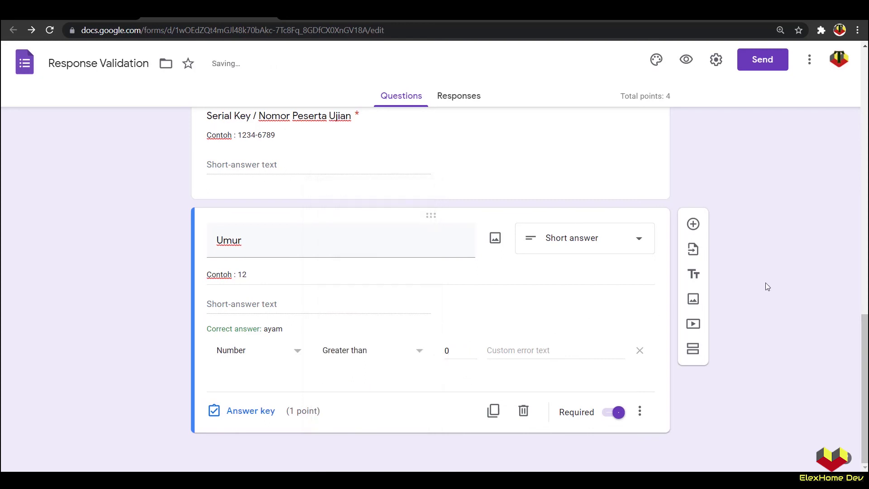
left_click(686, 59)
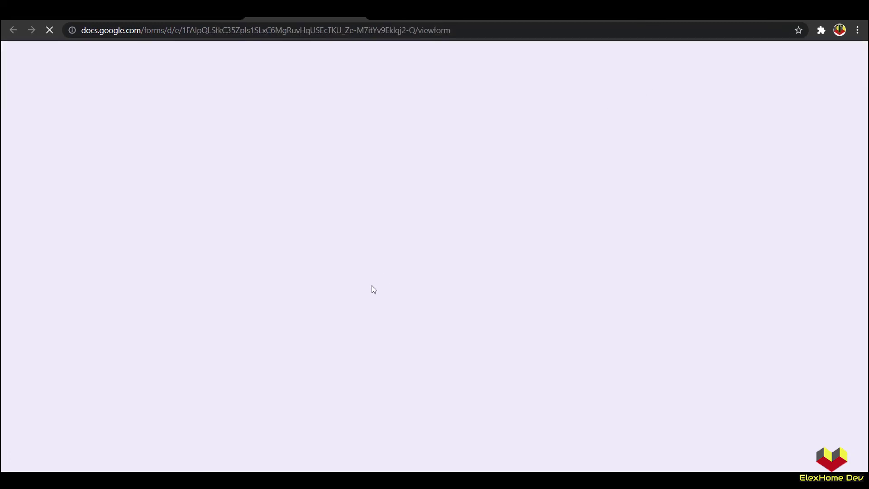
Step: Test 0 as the Umur answer in the preview, then close the preview and leave
scroll(342, 337, "down", 15)
left_click(271, 322)
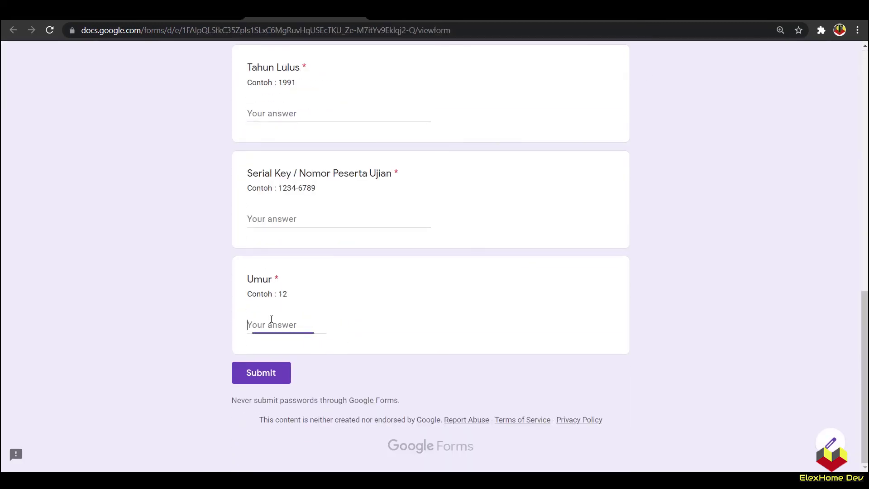
type("1")
key("BackSpace")
type("0")
left_click(257, 328)
left_click(357, 17)
left_click(488, 97)
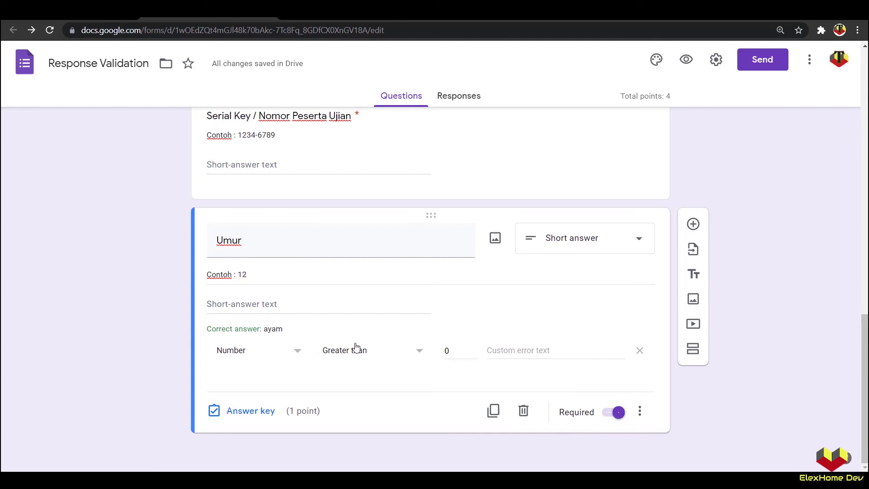
Step: Change the Umur number validation threshold to greater than 11
double_click(446, 350)
type("0")
left_click(150, 315)
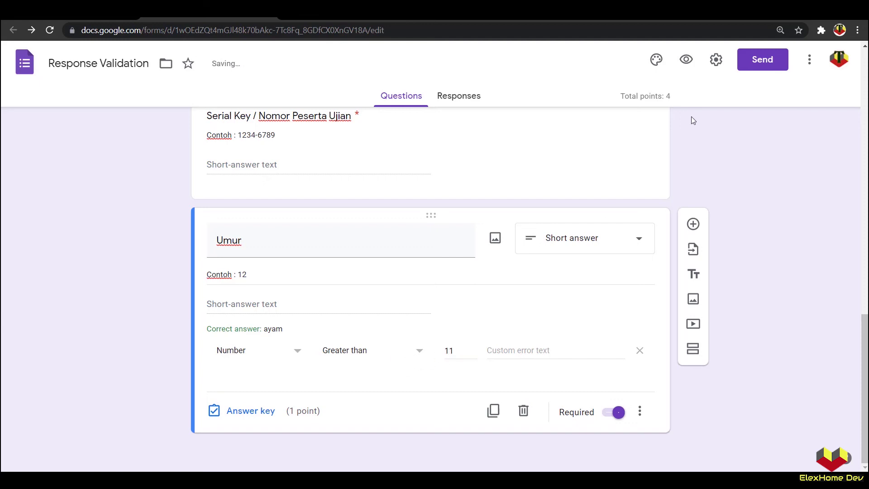
Step: Preview the form and enter 12 as the Umur answer
left_click(687, 60)
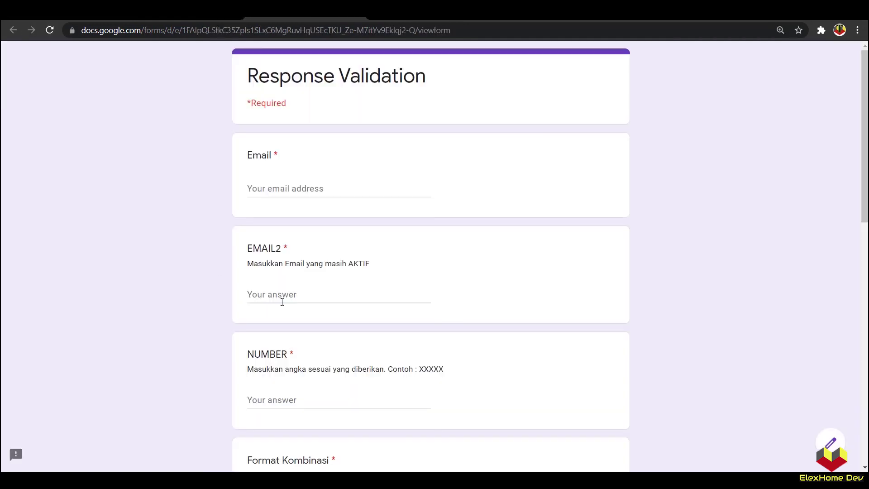
scroll(281, 303, "down", 6)
scroll(281, 434, "down", 7)
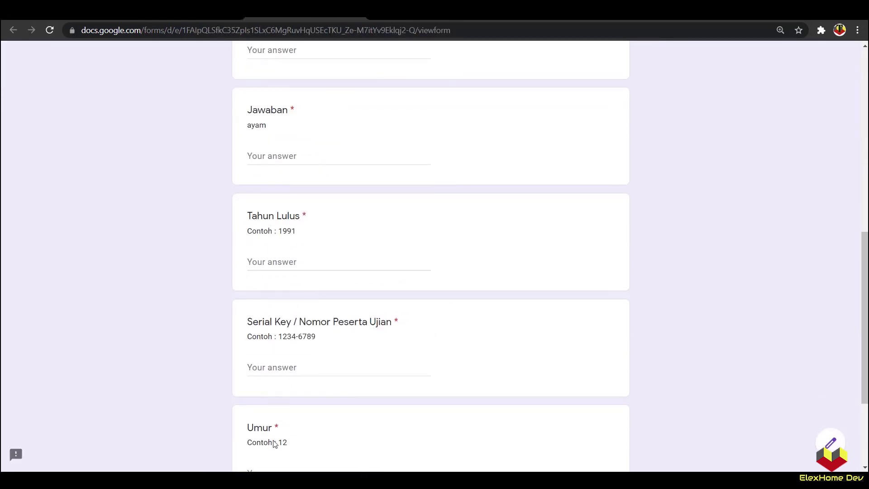
left_click(281, 324)
type("12")
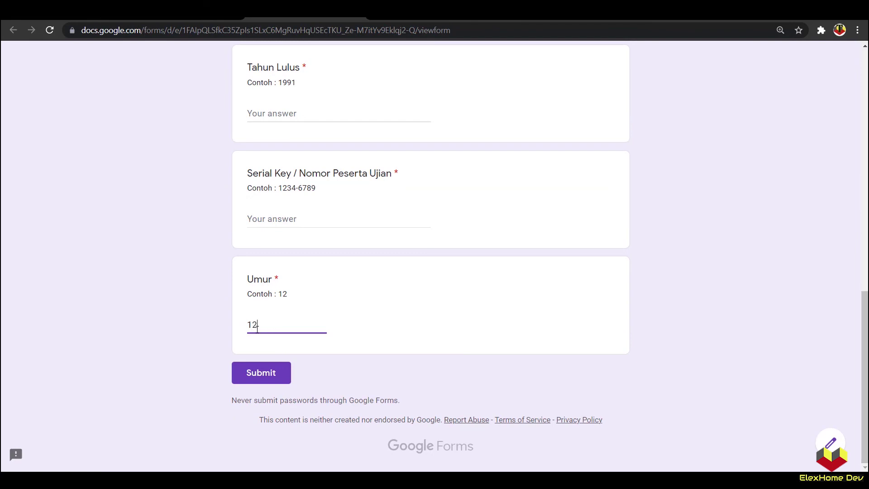
left_click_drag(258, 326, 253, 327)
left_click(173, 337)
Step: Change the Umur answer to 10 to check the rule, then close the preview
left_click(150, 18)
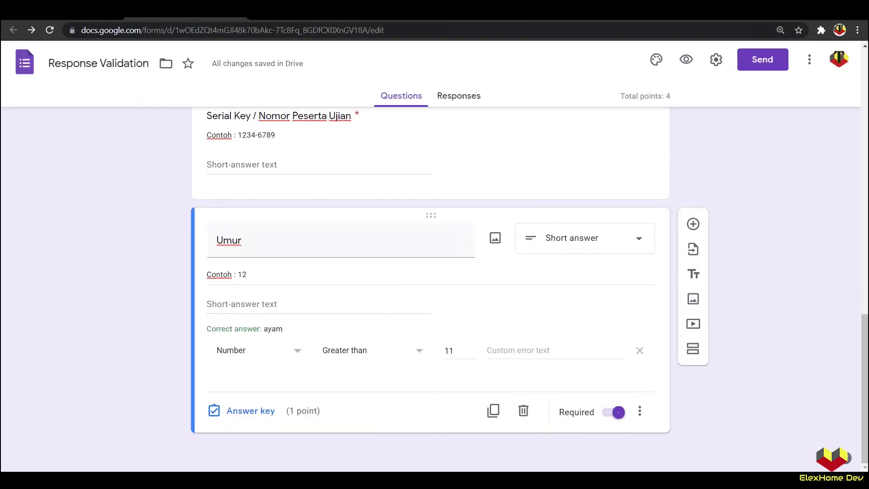
left_click(279, 18)
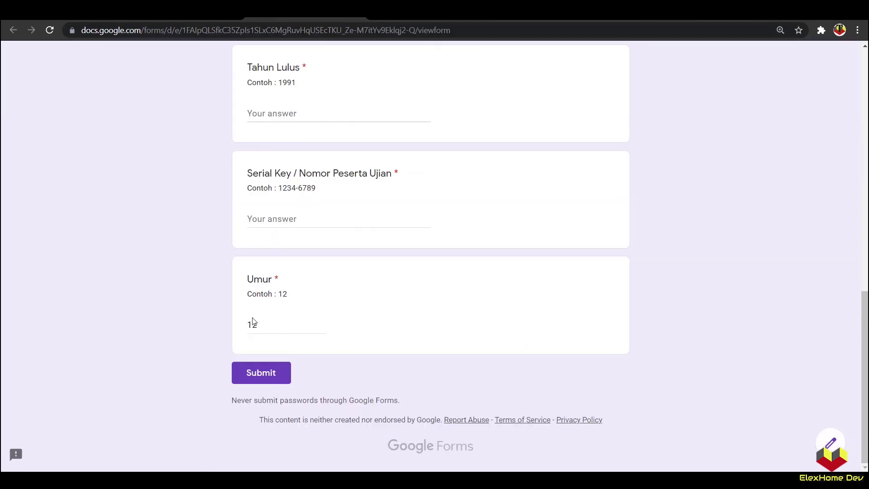
left_click_drag(253, 325, 270, 324)
type("0")
left_click(152, 327)
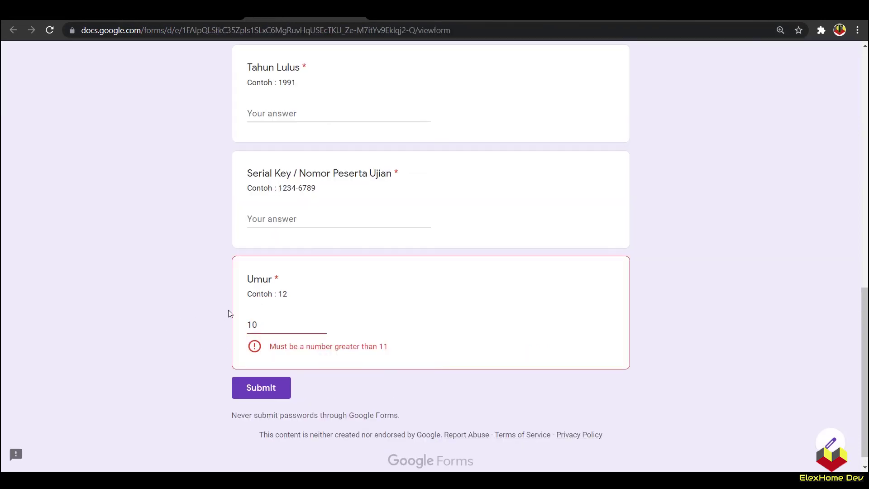
left_click(358, 12)
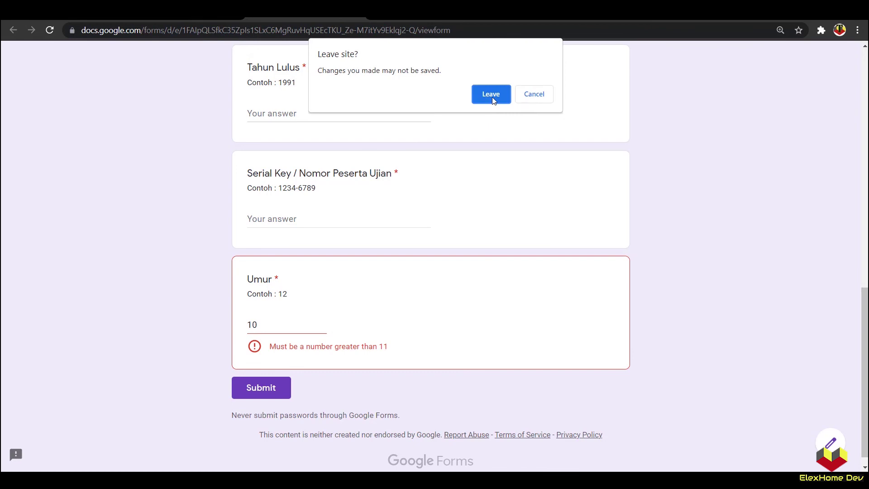
left_click(493, 98)
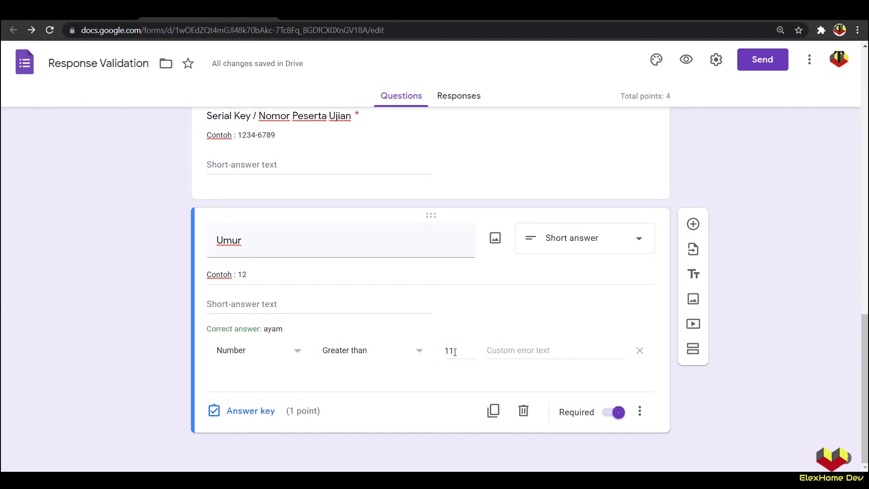
Step: Preview again, test 120 as the Umur answer, then close the preview without saving
left_click(694, 65)
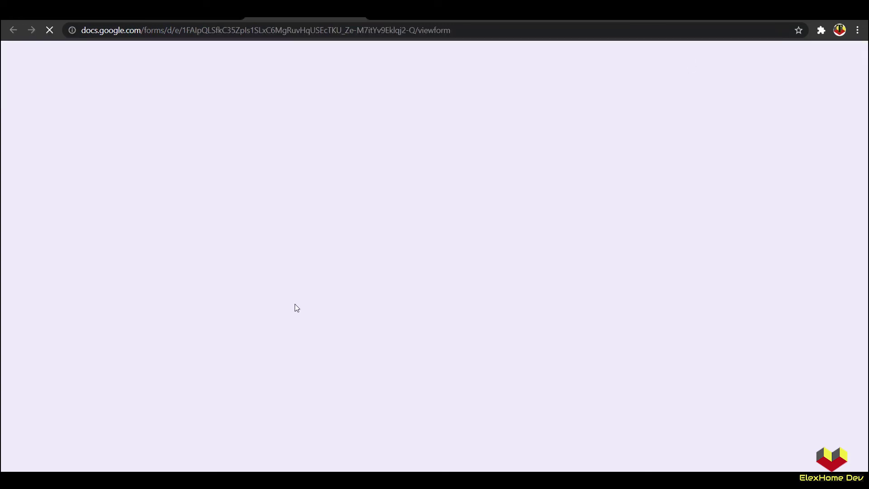
scroll(299, 349, "down", 5)
scroll(304, 375, "down", 8)
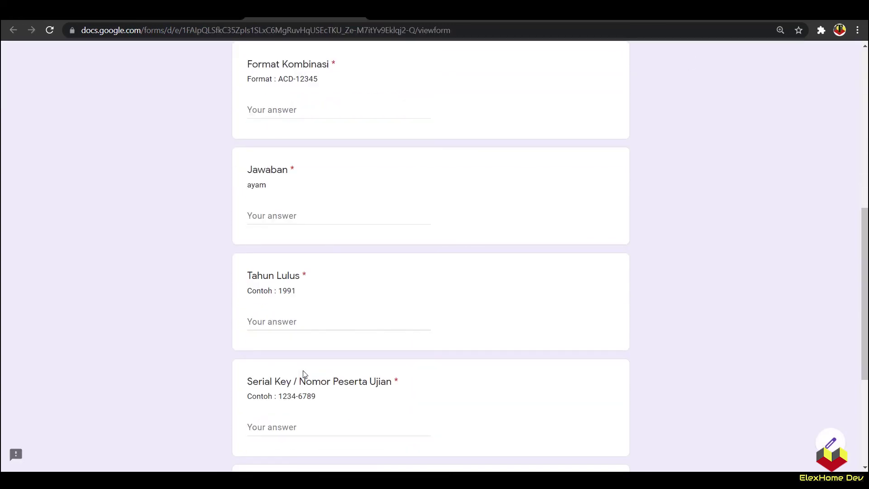
left_click(284, 321)
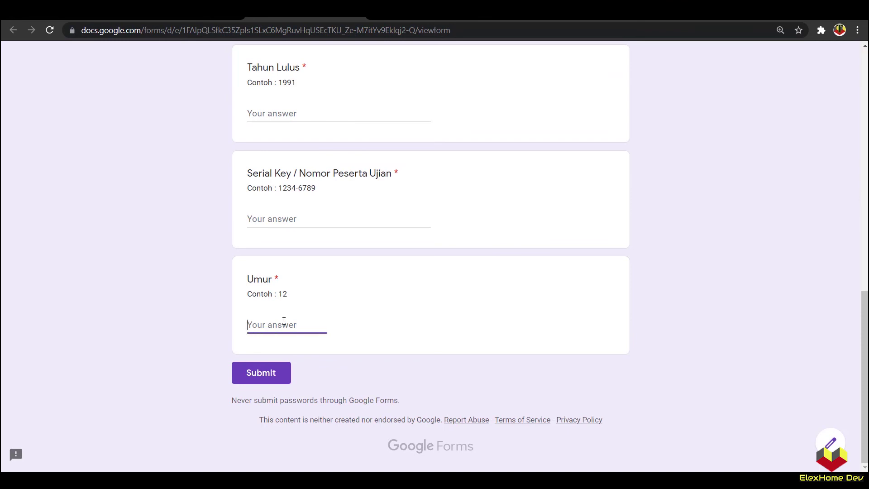
type("120")
left_click(192, 336)
left_click(266, 322)
left_click_drag(277, 333, 249, 326)
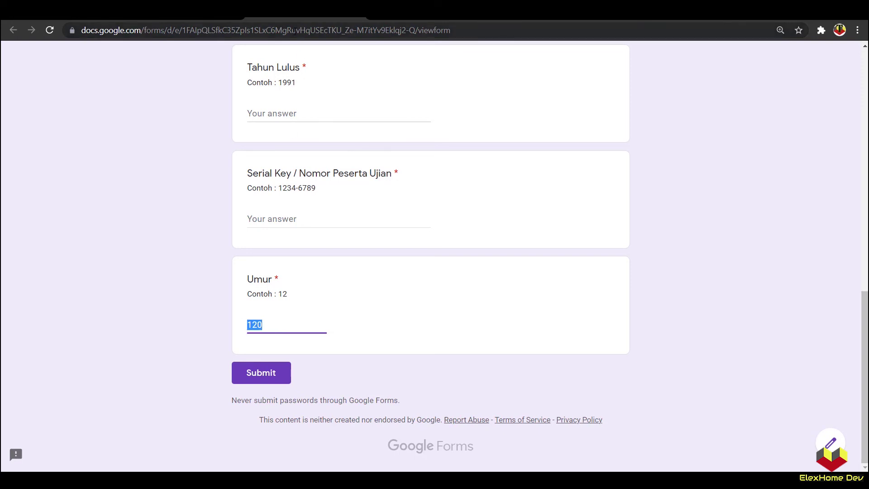
left_click(357, 13)
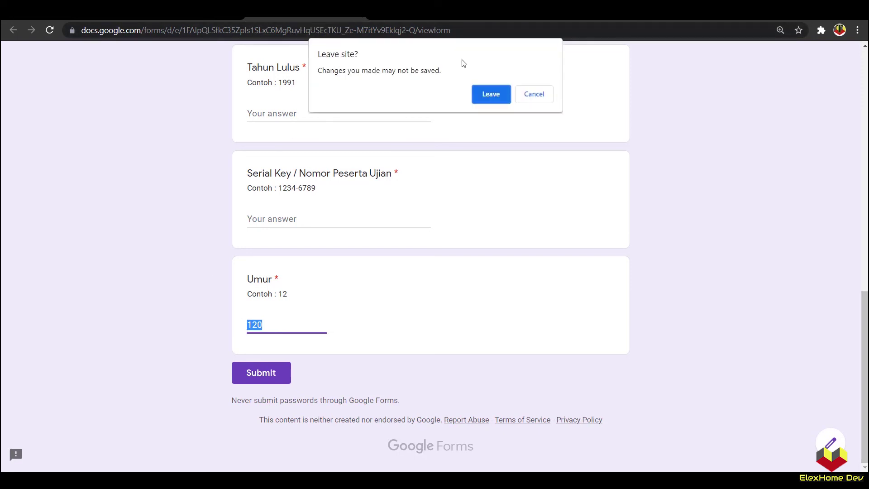
left_click(491, 95)
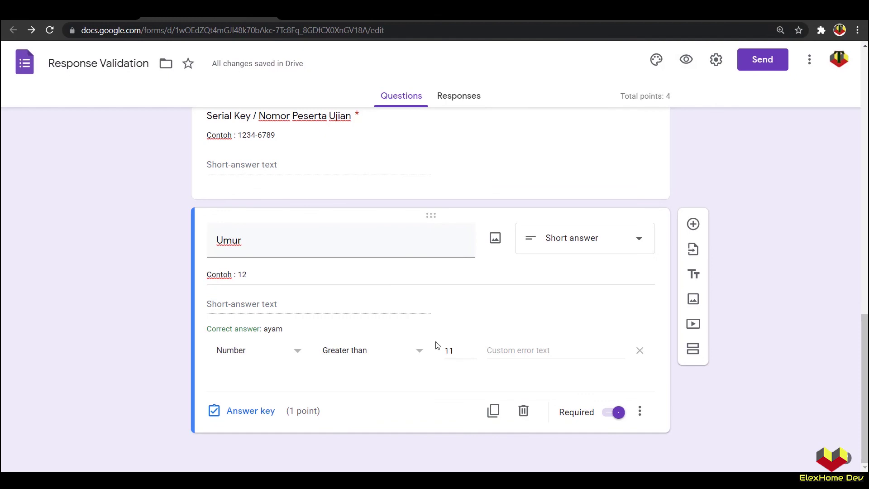
Step: Set Umur validation to Regular expression, Matches, pattern ^\d{2}, and preview the form
left_click(295, 353)
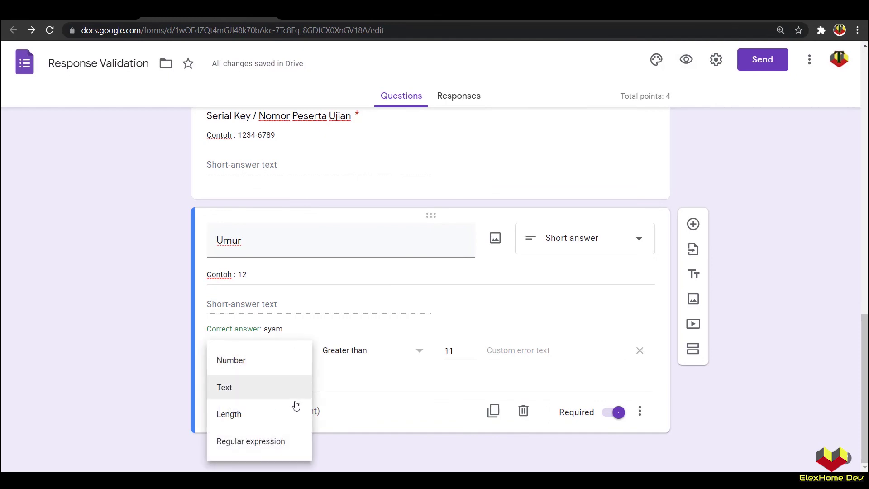
left_click(253, 441)
left_click(339, 357)
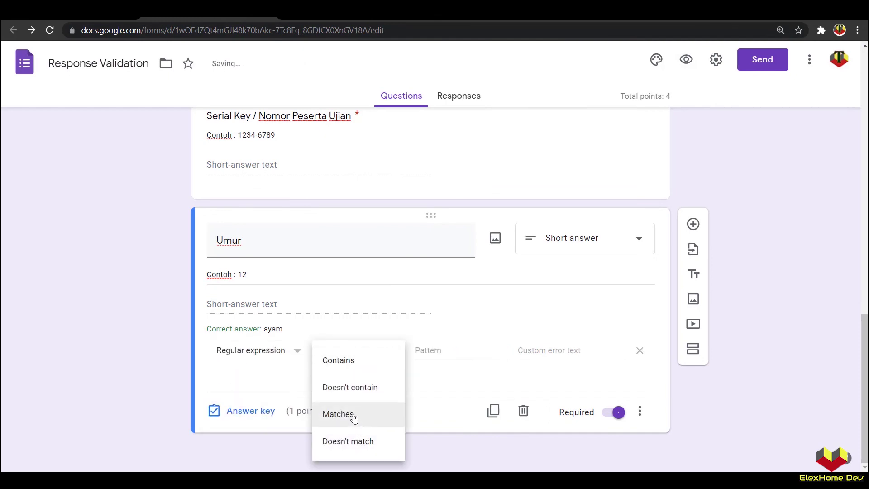
left_click(352, 414)
left_click(434, 349)
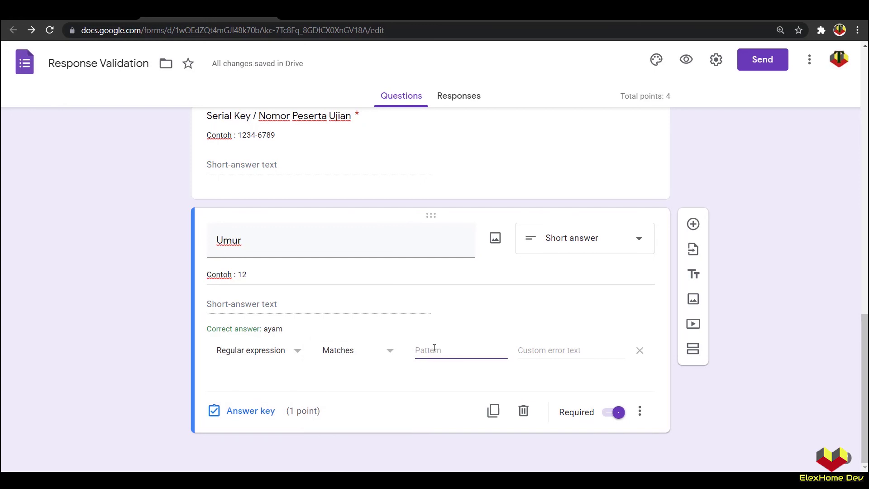
type("^\\d")
type("2}")
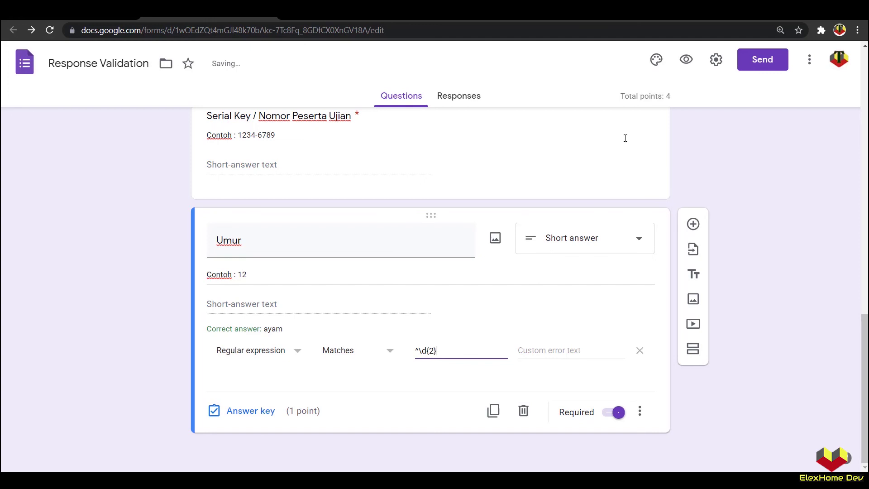
left_click(686, 60)
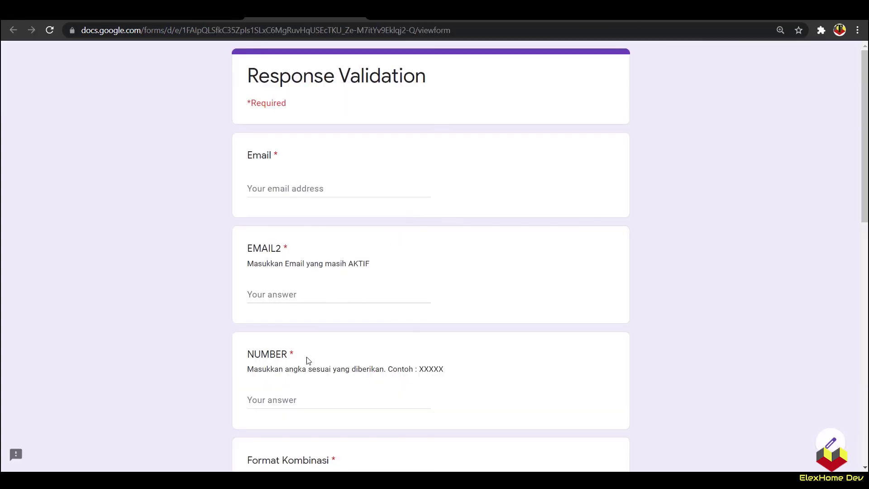
Step: Copy the example value 12 and paste it as the Umur answer
scroll(307, 360, "down", 13)
double_click(282, 294)
key("ctrl+c")
left_click(278, 325)
key("ctrl+v")
left_click(187, 339)
Step: Change the Umur answer to 122, then to 01, which the pattern accepts
left_click(260, 325)
type("2")
left_click(168, 338)
left_click_drag(267, 325, 248, 326)
type("0")
left_click(221, 336)
left_click(249, 326)
type("1")
left_click(177, 338)
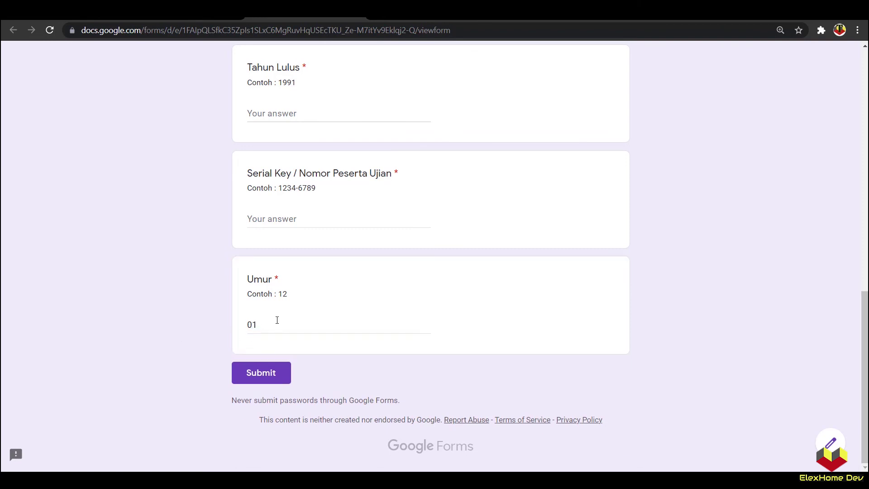
Step: Close the preview and select the whole ^\d{2} pattern in the editor
left_click(355, 19)
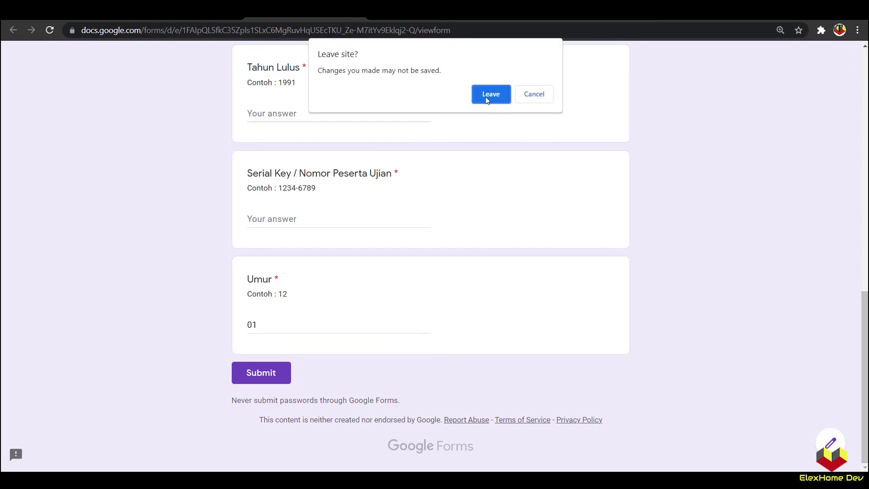
left_click(491, 94)
triple_click(442, 349)
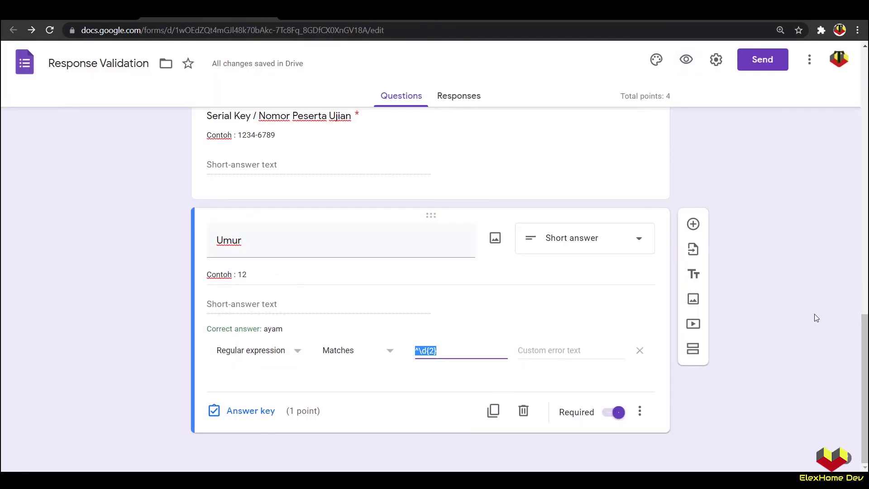
Step: Replace the Umur pattern with [1-9]{1,2} and preview the form
type("[1-9")
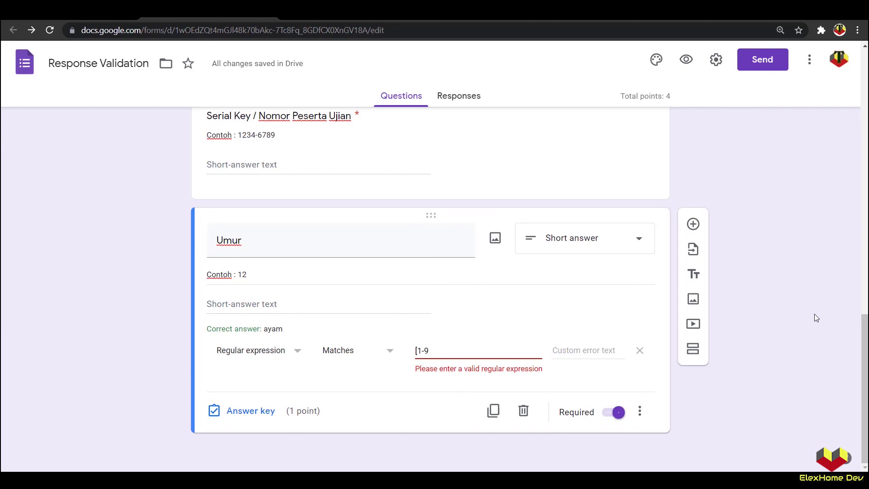
type("]{1}")
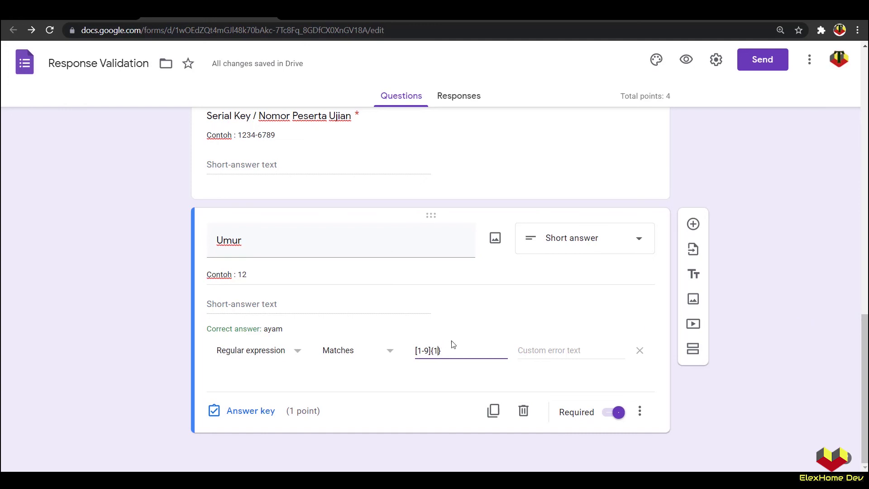
type(",")
type("2")
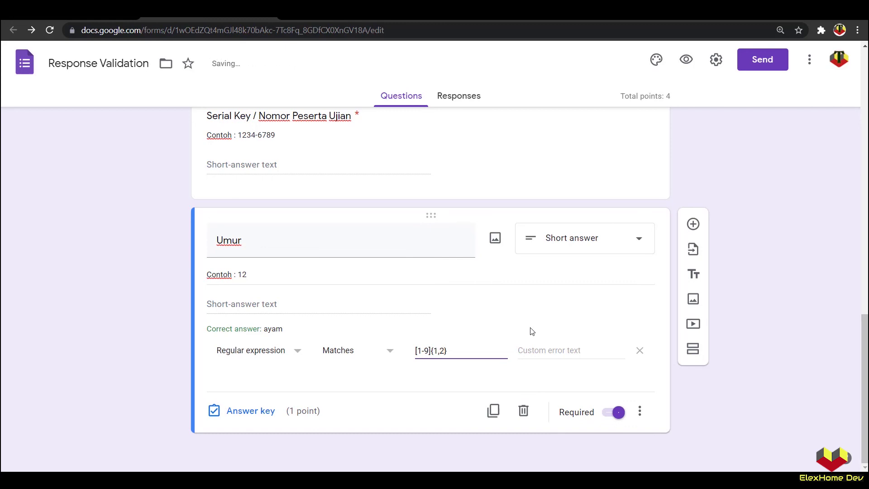
left_click(688, 60)
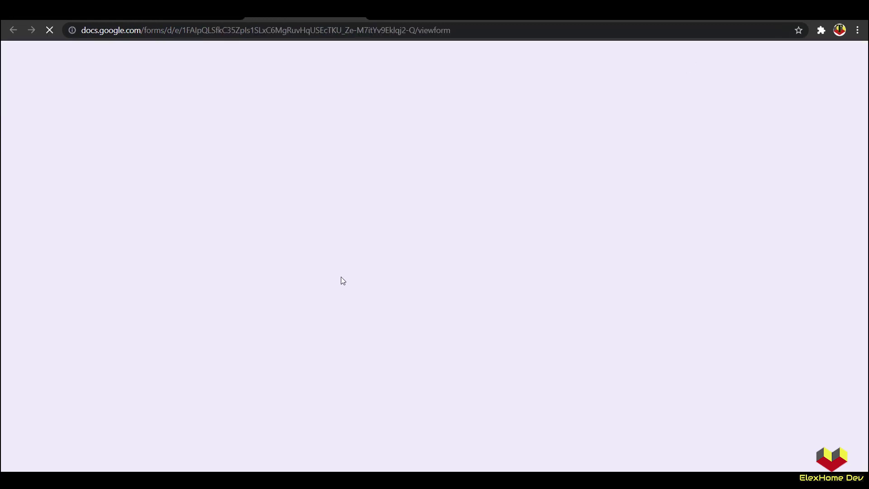
Step: Try 100 and then dsds as Umur answers, both rejected, then close the preview
scroll(342, 287, "down", 10)
scroll(319, 313, "down", 3)
left_click(291, 321)
type("12")
left_click_drag(260, 325, 253, 325)
type("00")
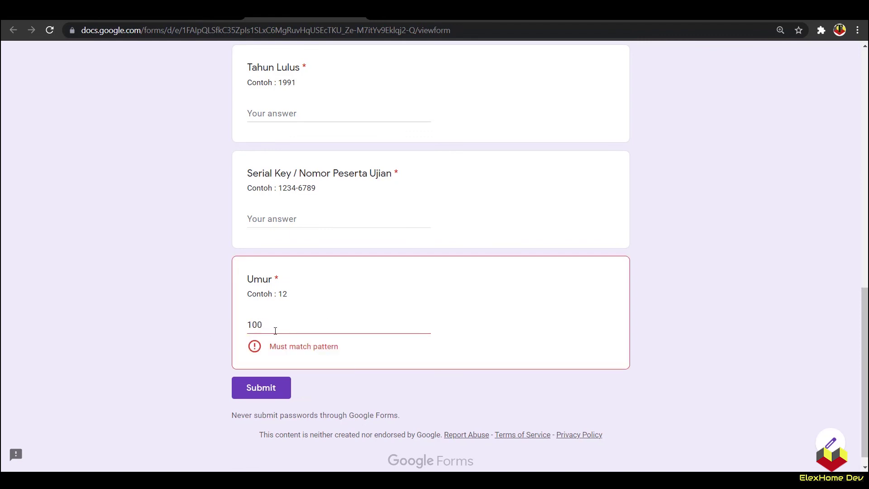
left_click_drag(272, 326, 245, 326)
type("dsds")
left_click(205, 335)
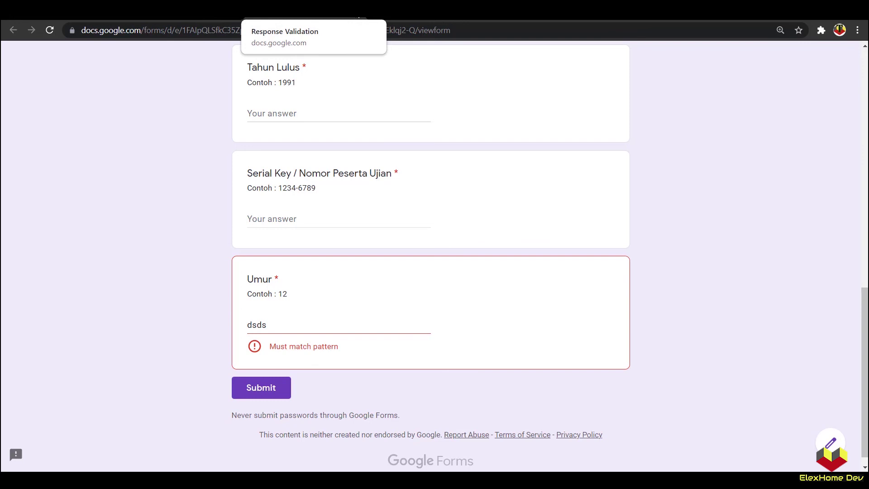
left_click(359, 18)
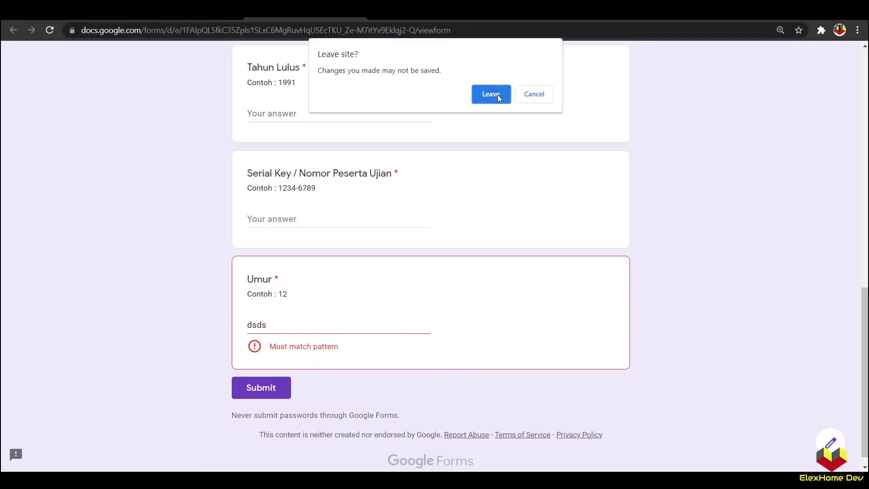
left_click(498, 94)
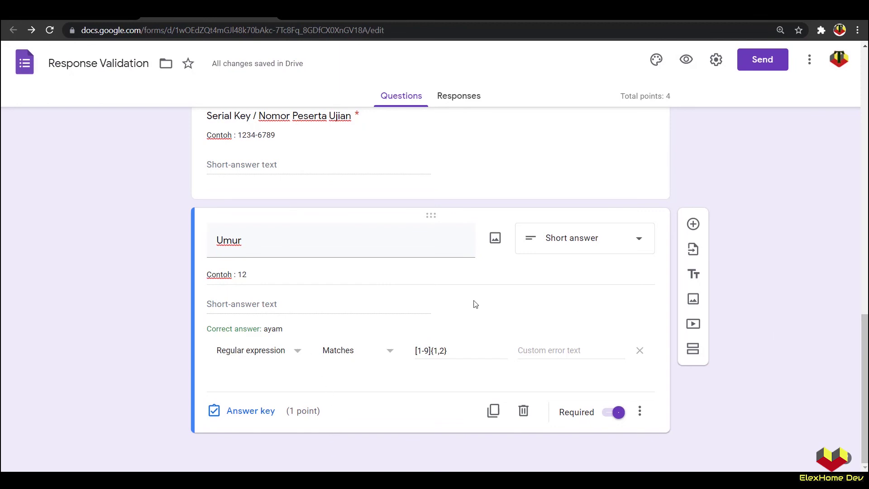
Step: Change the Umur example text to 12 Tahun
triple_click(285, 277)
left_click(286, 277)
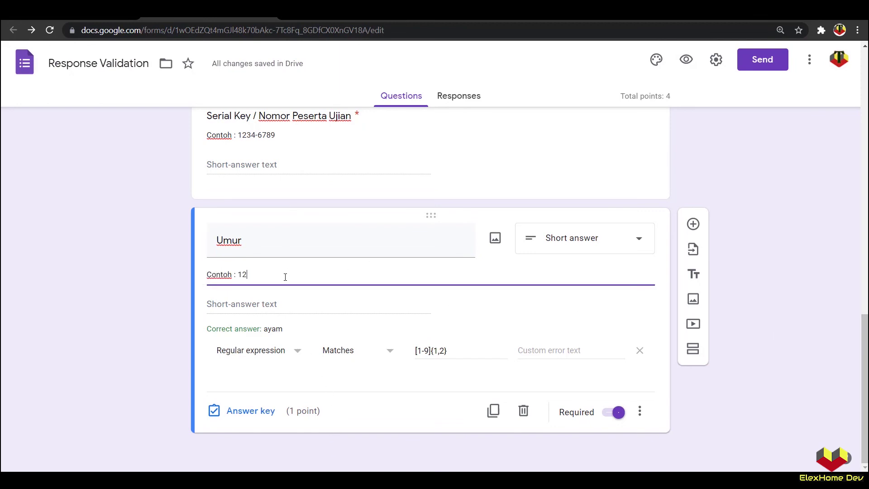
type("T")
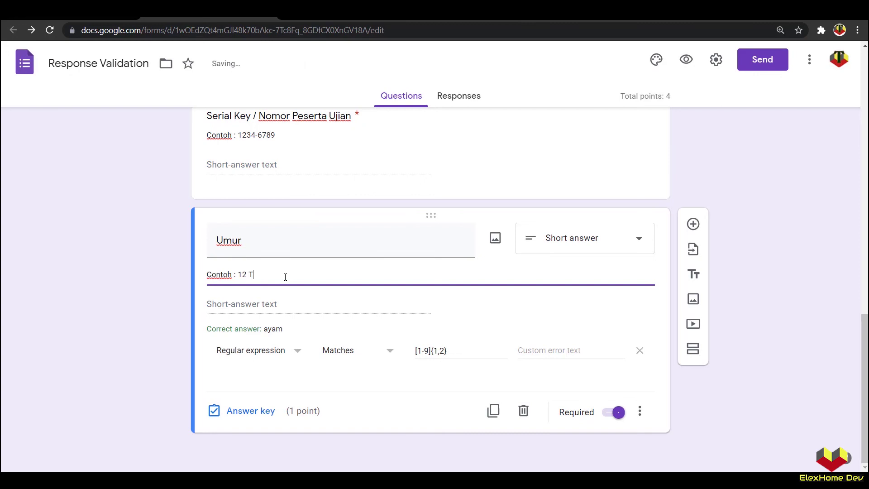
type("ahun")
Step: Extend the validation pattern with \s[T] and duplicate the [T] group
left_click(456, 350)
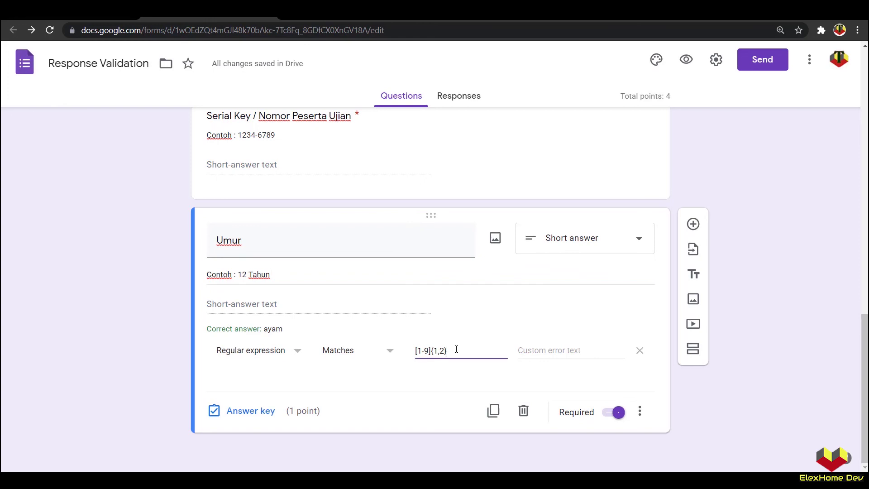
type("[")
key("BackSpace")
type("\\s[T]")
left_click_drag(454, 351, 467, 353)
key("ctrl+c")
left_click(467, 353)
key("ctrl+v")
key("ctrl+v")
key("ctrl+v")
key("ctrl+v")
Step: Edit the following groups to [a][h][u][n], completing [1-9]{1,2}\s[T][a][h][u][n], and preview
double_click(468, 352)
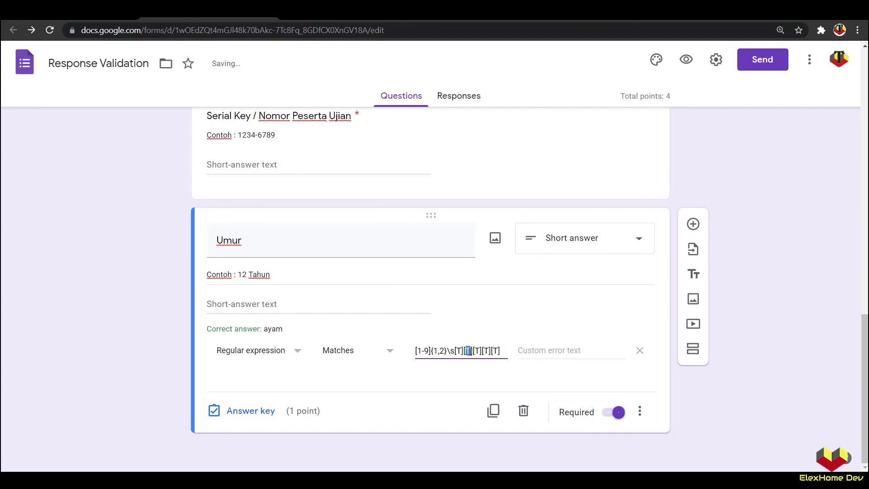
type("a")
double_click(477, 353)
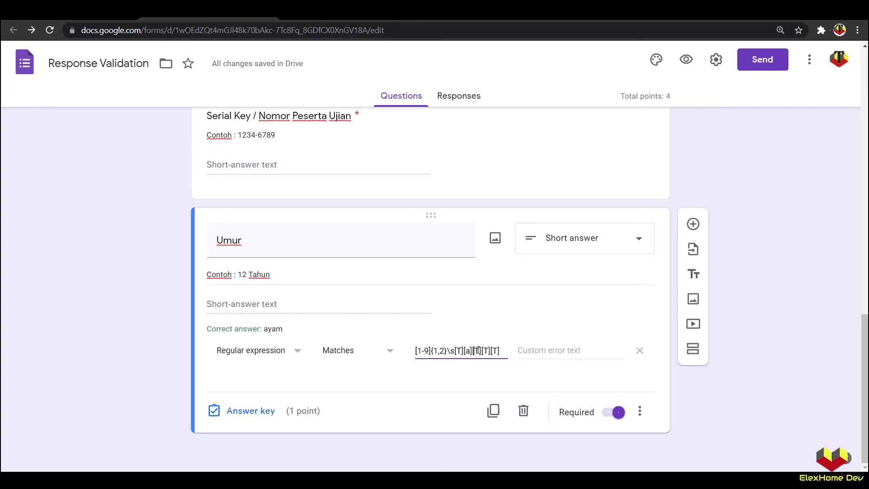
type("h")
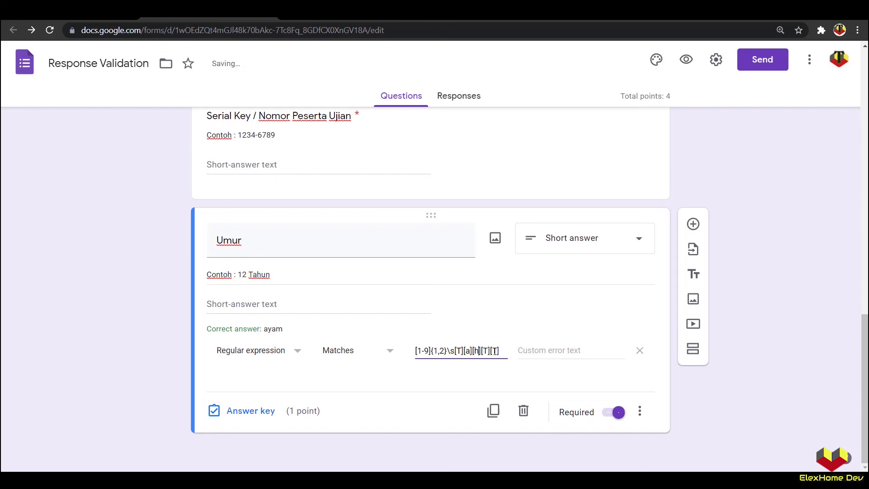
double_click(486, 352)
type("u")
double_click(495, 352)
type("n")
left_click(745, 249)
left_click(686, 63)
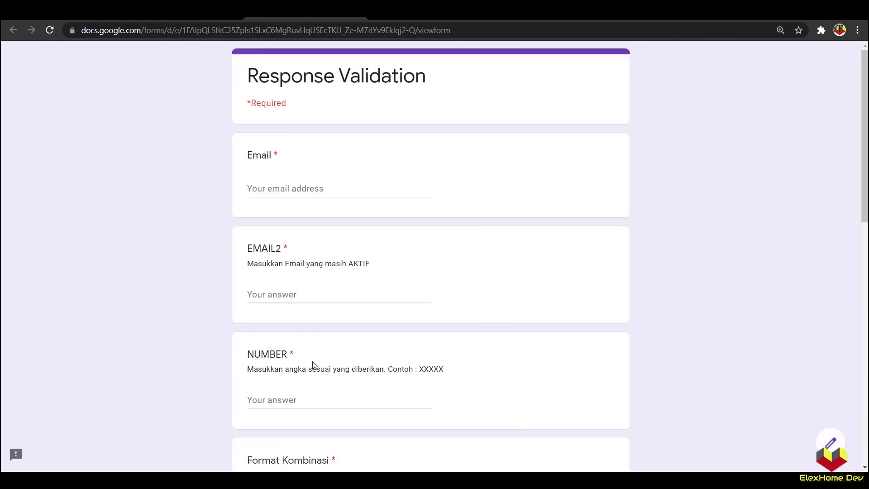
Step: Copy the example 12 Tahun and paste it as the Umur answer
scroll(313, 365, "down", 10)
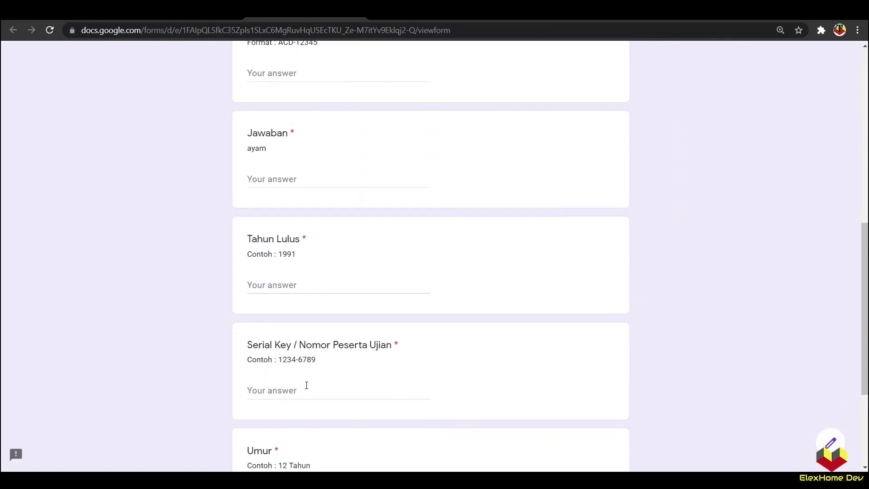
scroll(306, 385, "down", 4)
left_click_drag(310, 294, 280, 294)
key("ctrl+c")
left_click(280, 325)
key("ctrl+v")
left_click(210, 326)
Step: Try 12 tahun and then 12 Tahan as Umur answers to trigger the pattern error
left_click_drag(285, 325, 261, 325)
type("tahun")
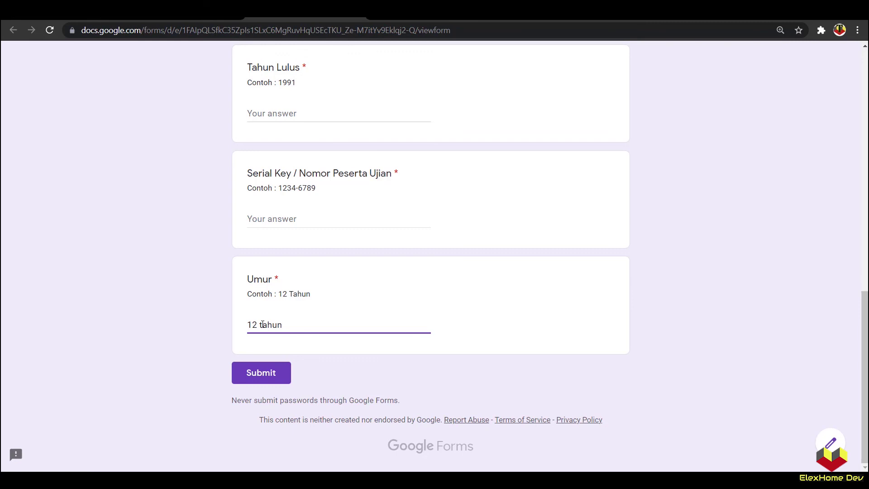
left_click(167, 329)
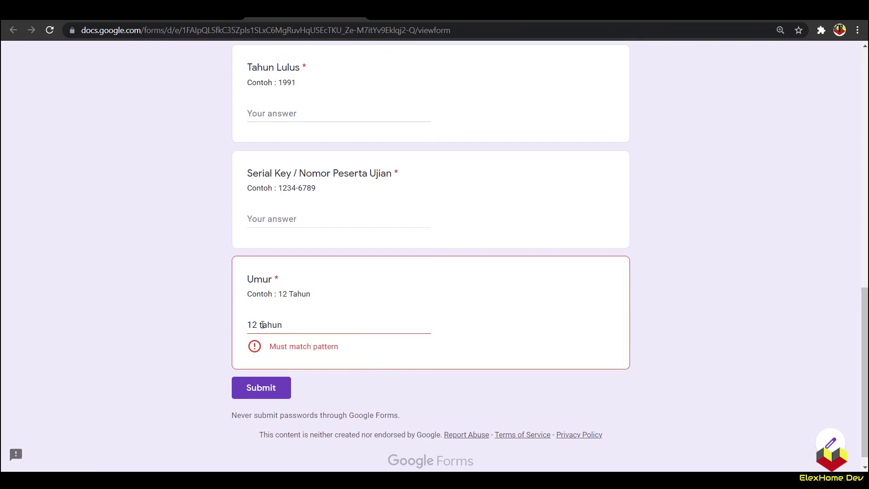
left_click_drag(261, 325, 291, 326)
type("Tahan")
left_click(185, 327)
Step: Try 12 Tuhan, then correct the answer back to 12 Tahun so it passes
left_click_drag(269, 326, 264, 325)
type("u")
left_click(211, 339)
left_click_drag(265, 326, 277, 325)
type("ah")
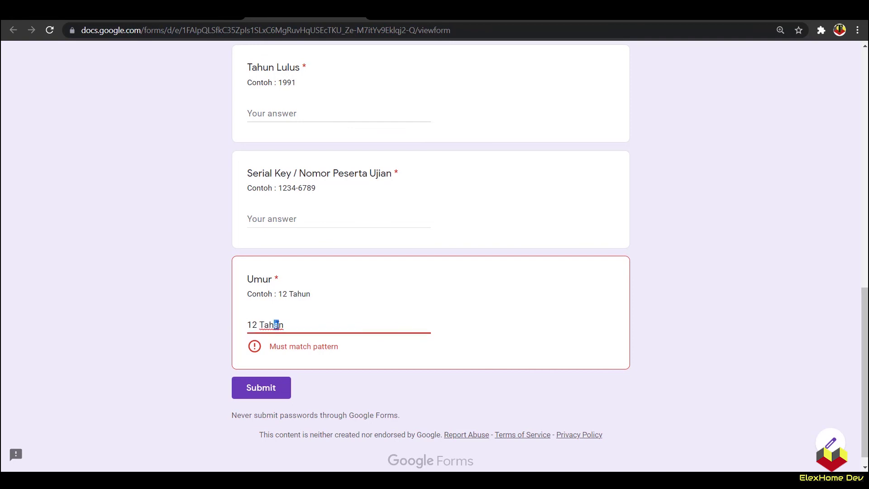
type("u")
left_click(213, 329)
left_click(297, 325)
left_click(207, 329)
left_click(297, 325)
left_click(189, 323)
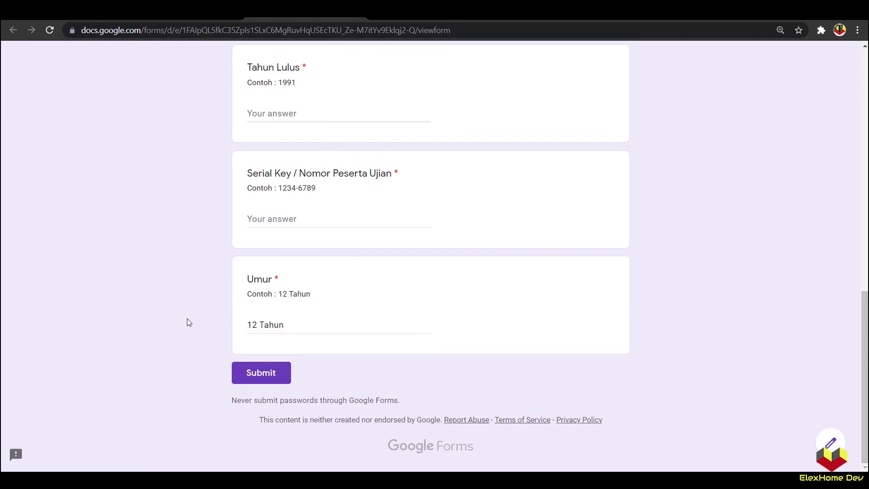